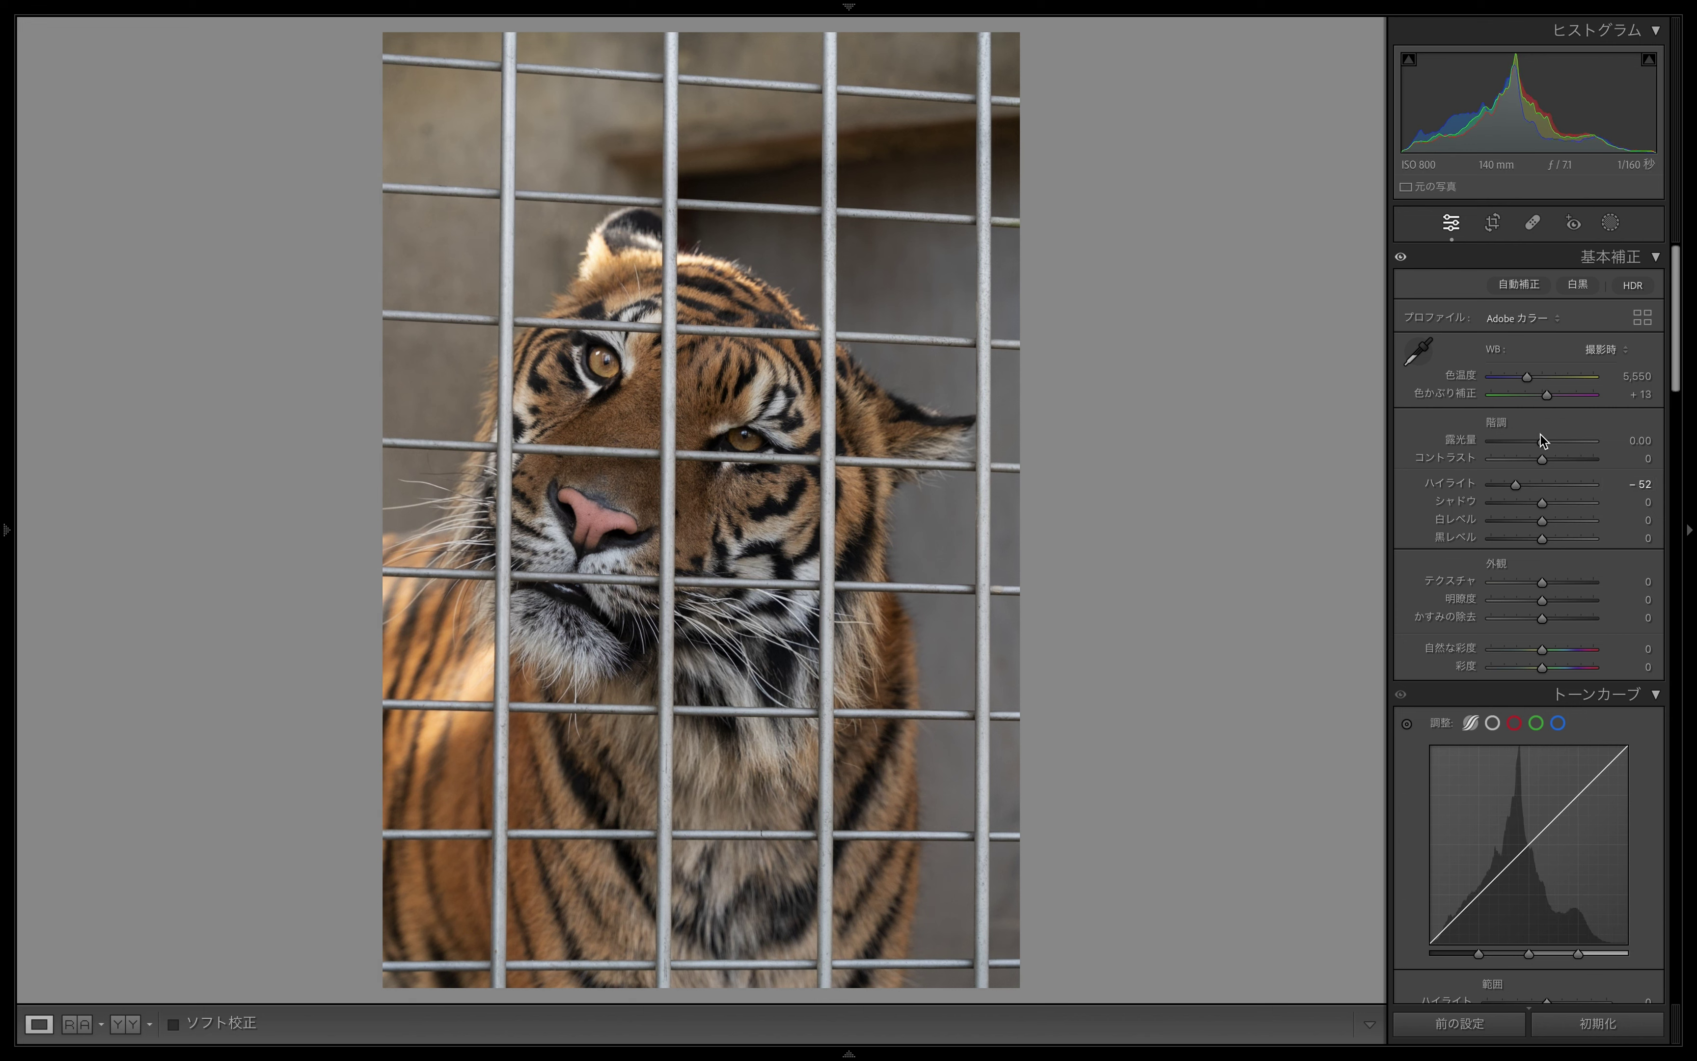
- Set exposure −0.20, contrast +26, shadows +98, whites +2, blacks +36, texture +7, clarity +5, dehaze +6, vibrance +19 and saturation +10
drag(1533, 440, 1556, 457)
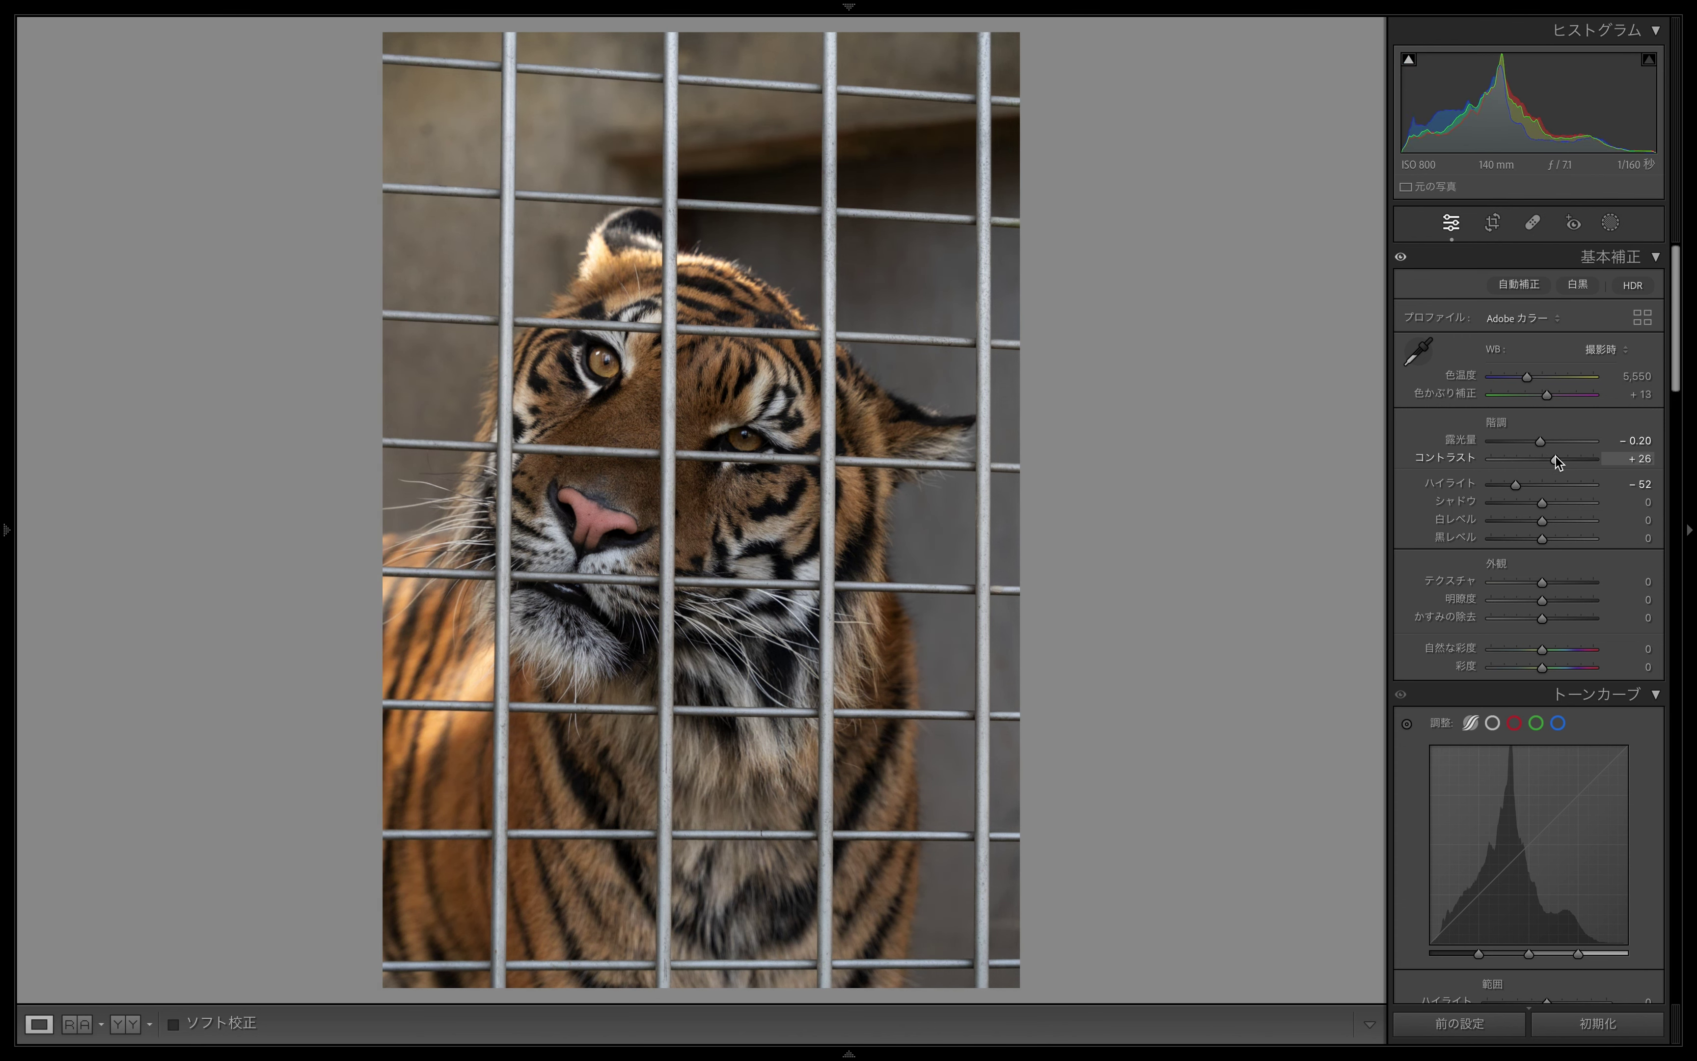
drag(1548, 503, 1561, 539)
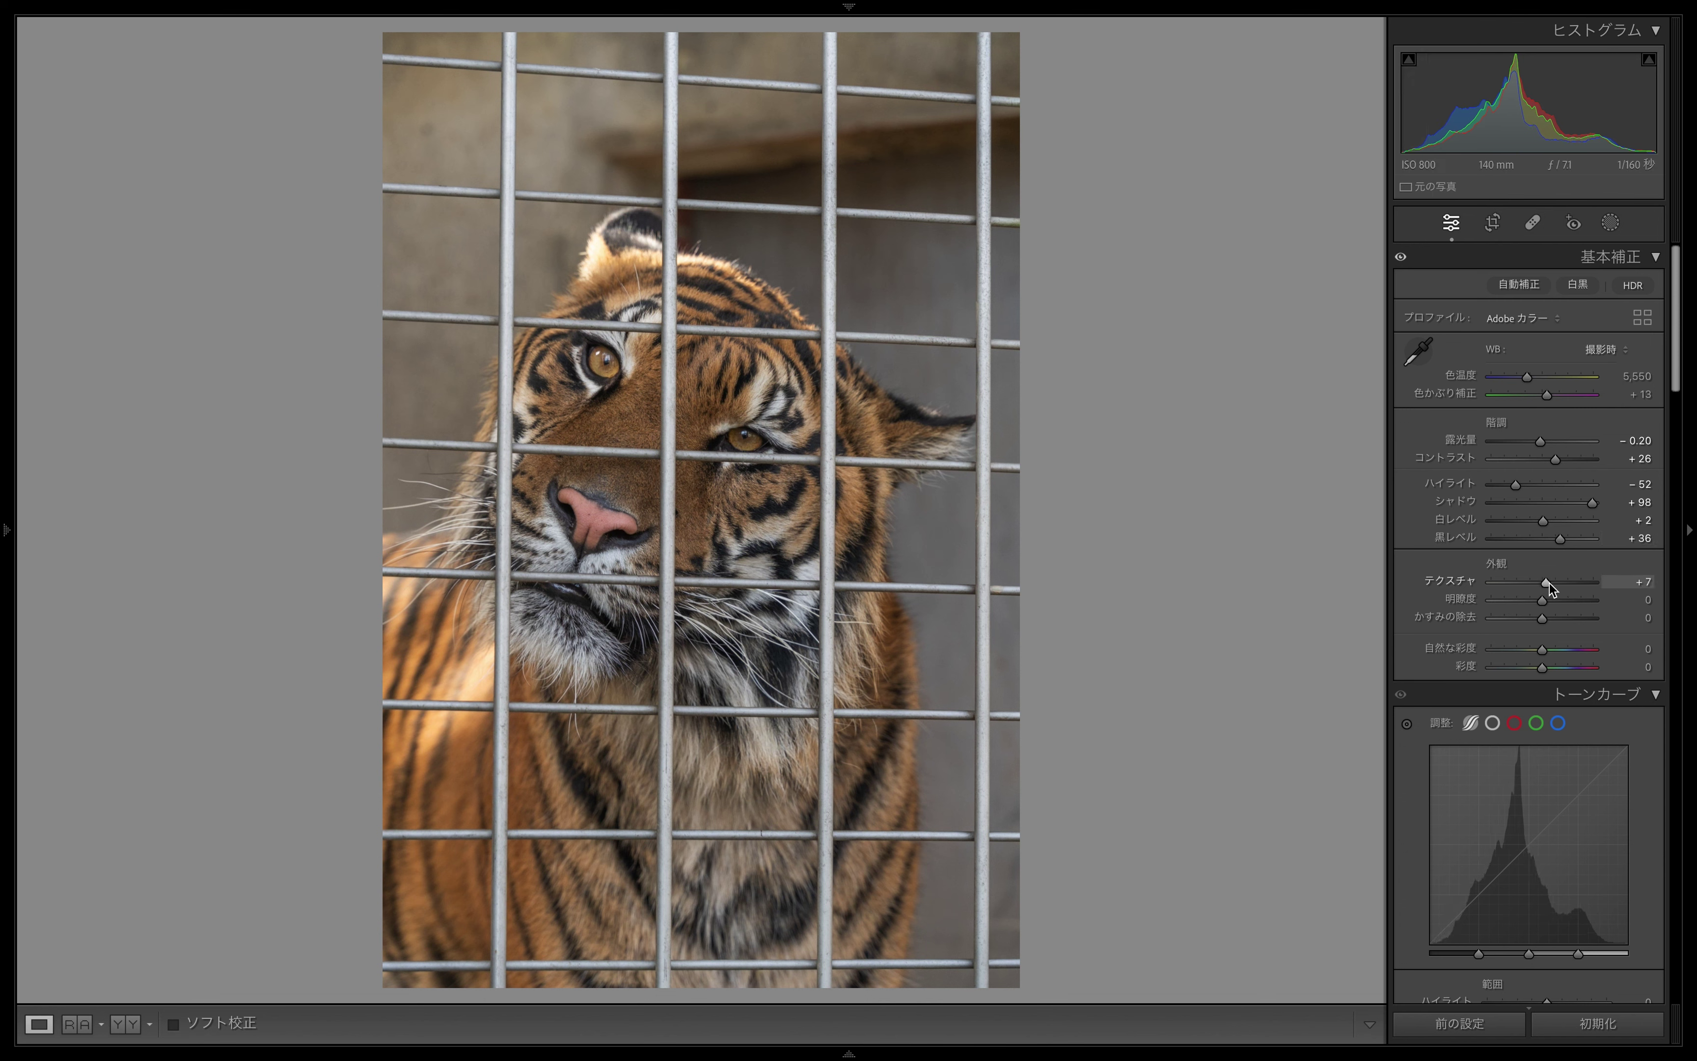
drag(1542, 599, 1547, 601)
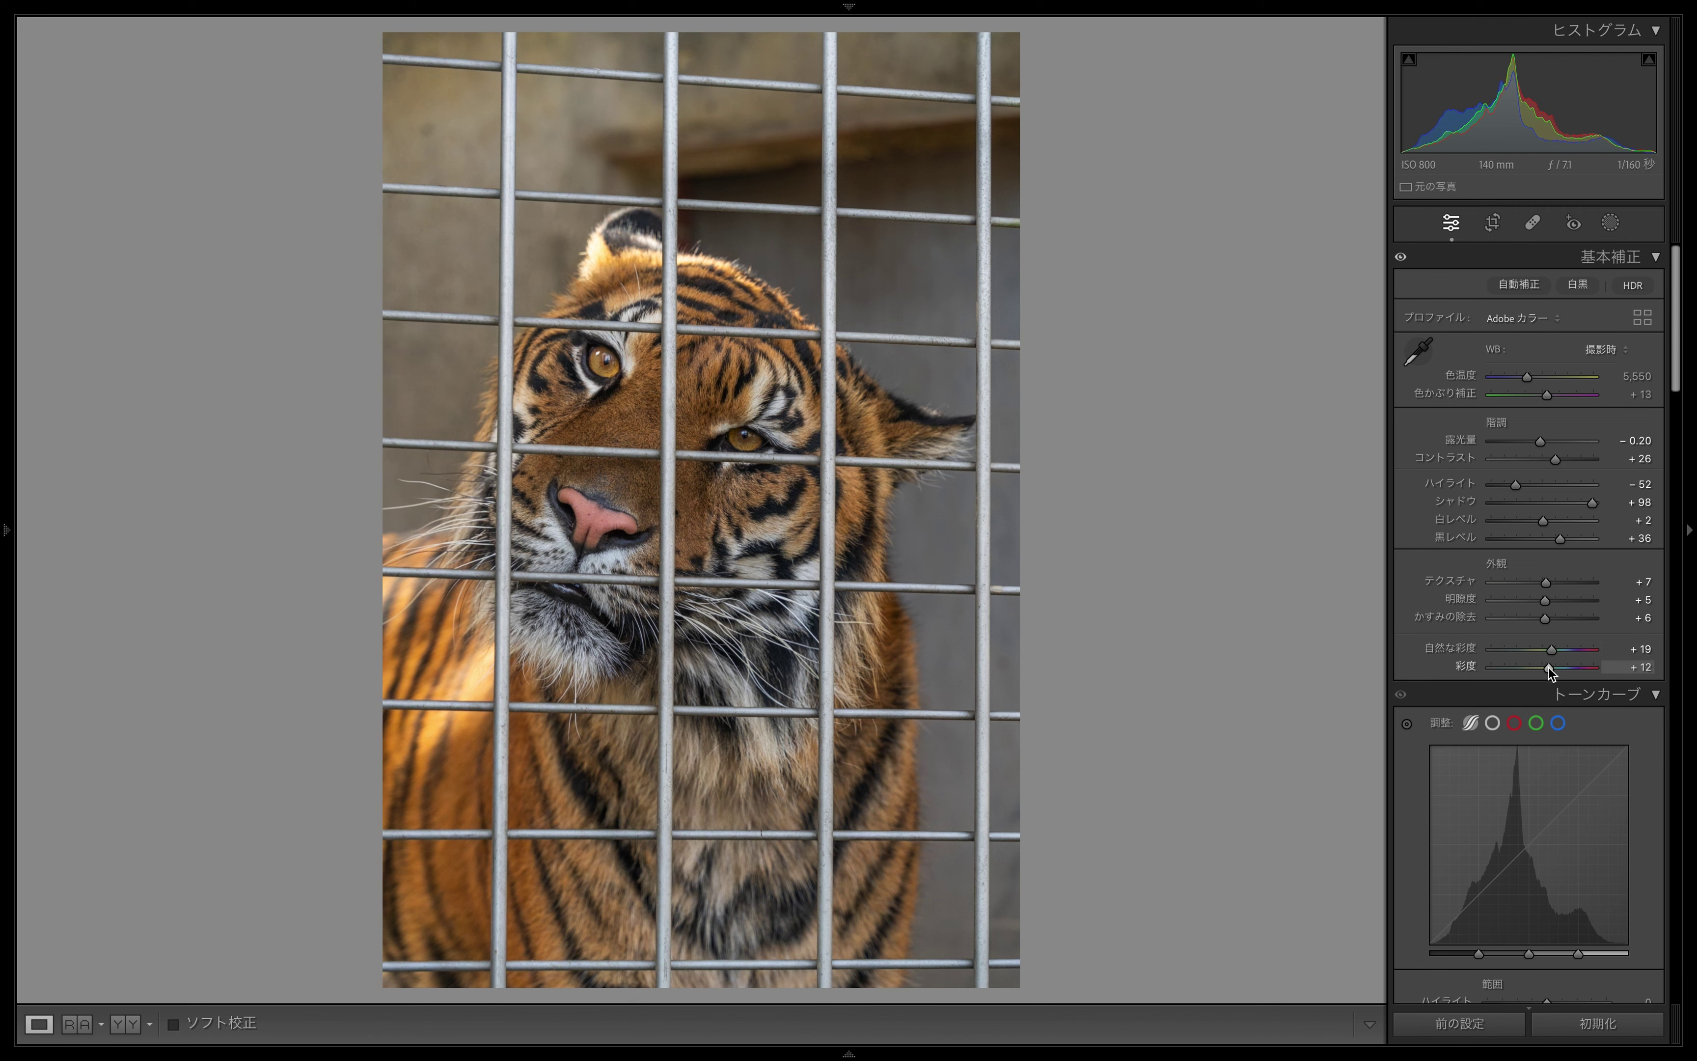
- Spread the tone curve's outer region splits outward and set highlights +4, lights +4, darks −9 and shadows +21
scroll(1547, 569, down, 5)
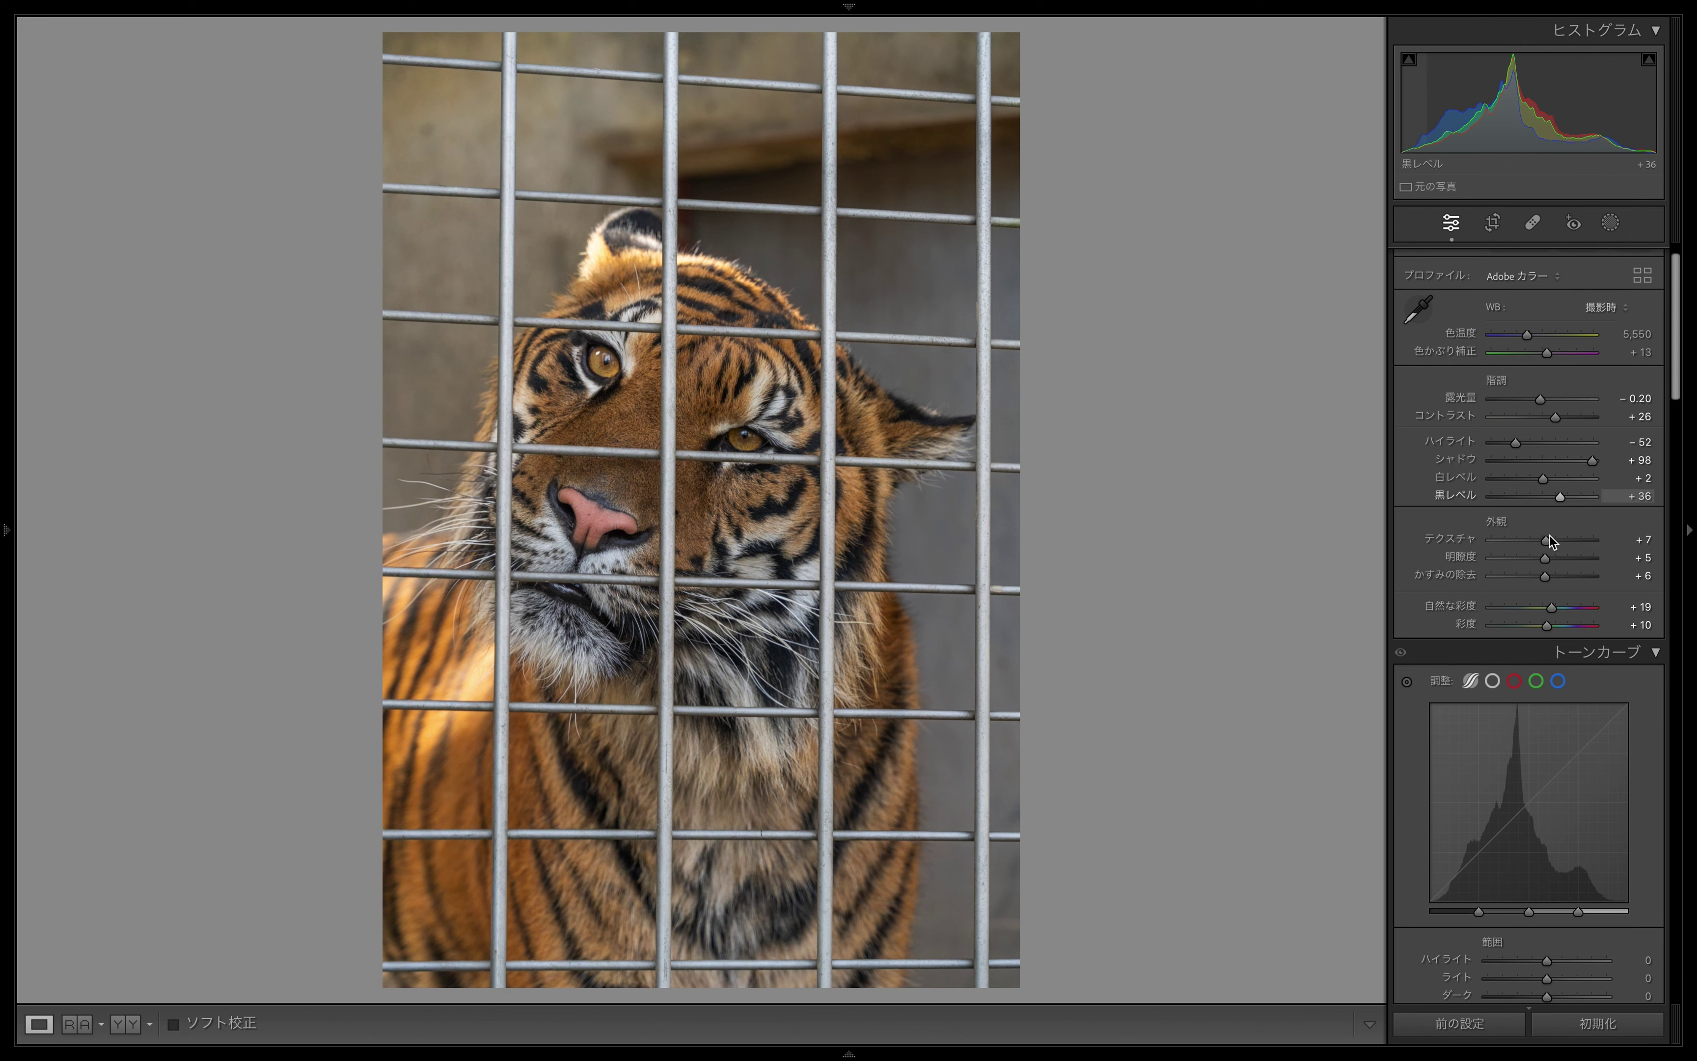
scroll(1549, 535, down, 3)
scroll(1579, 474, up, 5)
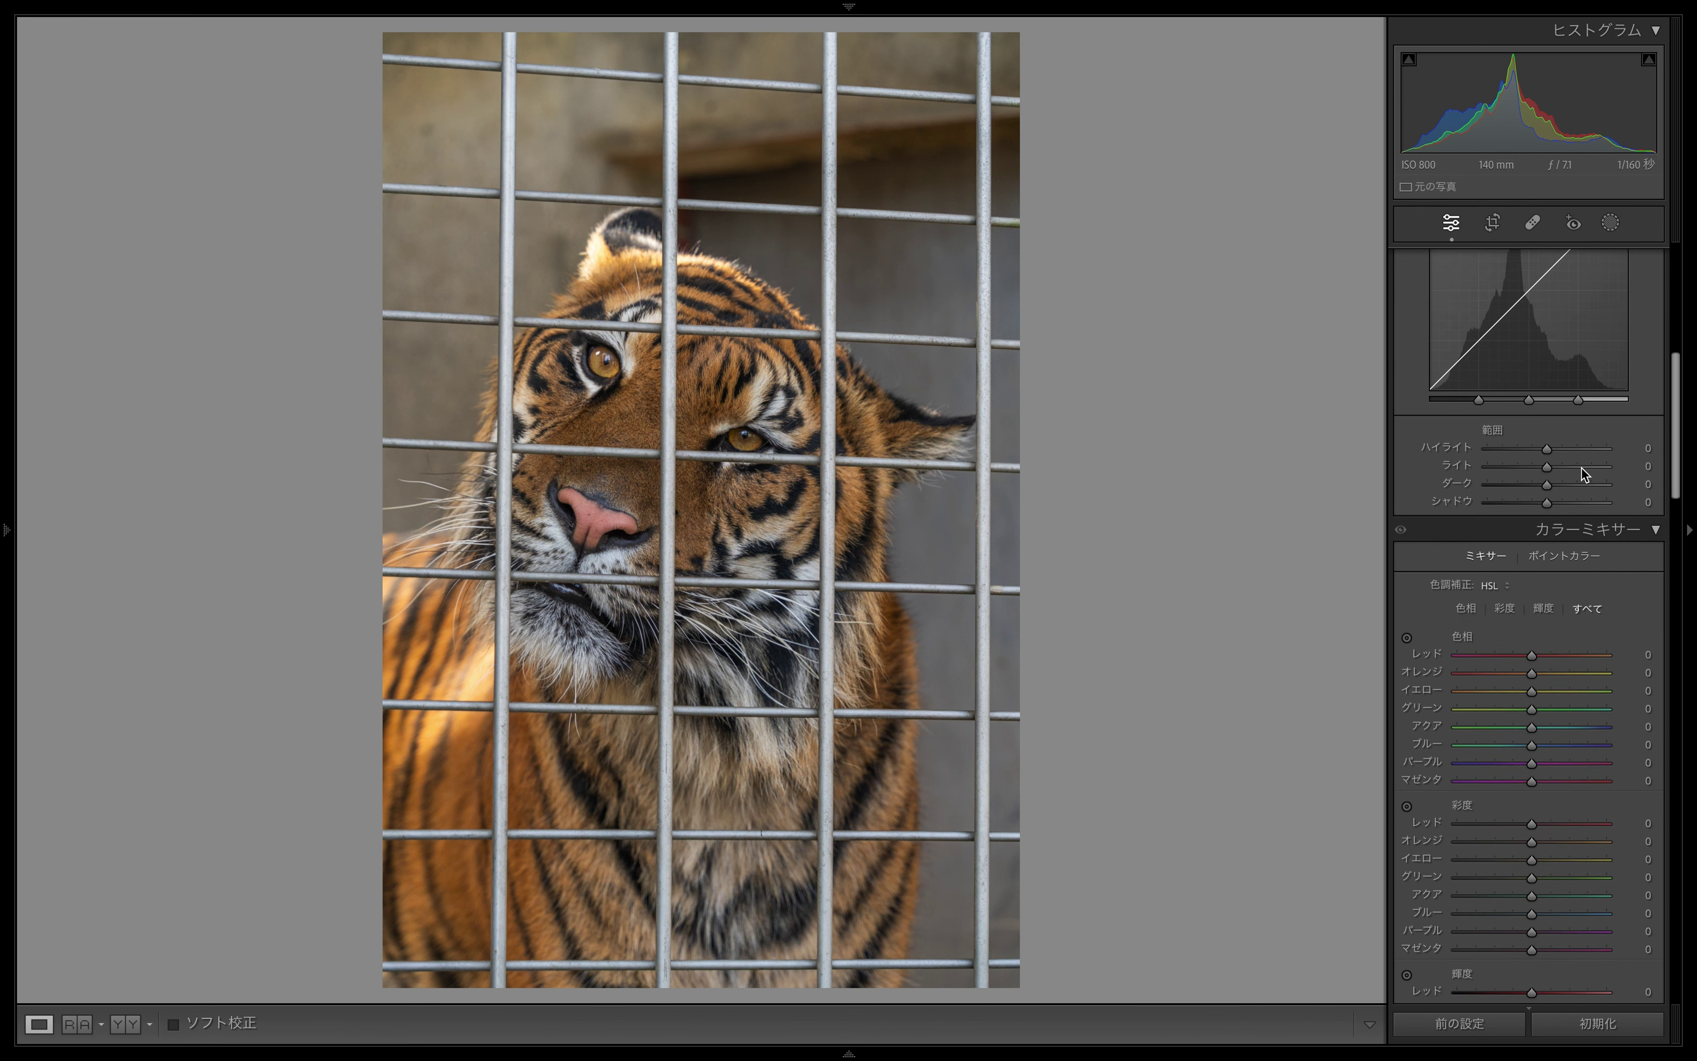
drag(1578, 677, 1625, 685)
drag(1479, 679, 1440, 684)
mouse_move(1547, 727)
mouse_down()
mouse_move(1578, 729)
mouse_move(1522, 727)
mouse_move(1558, 742)
mouse_move(1527, 743)
mouse_move(1557, 758)
mouse_move(1519, 762)
mouse_move(1559, 759)
mouse_move(1538, 760)
mouse_up()
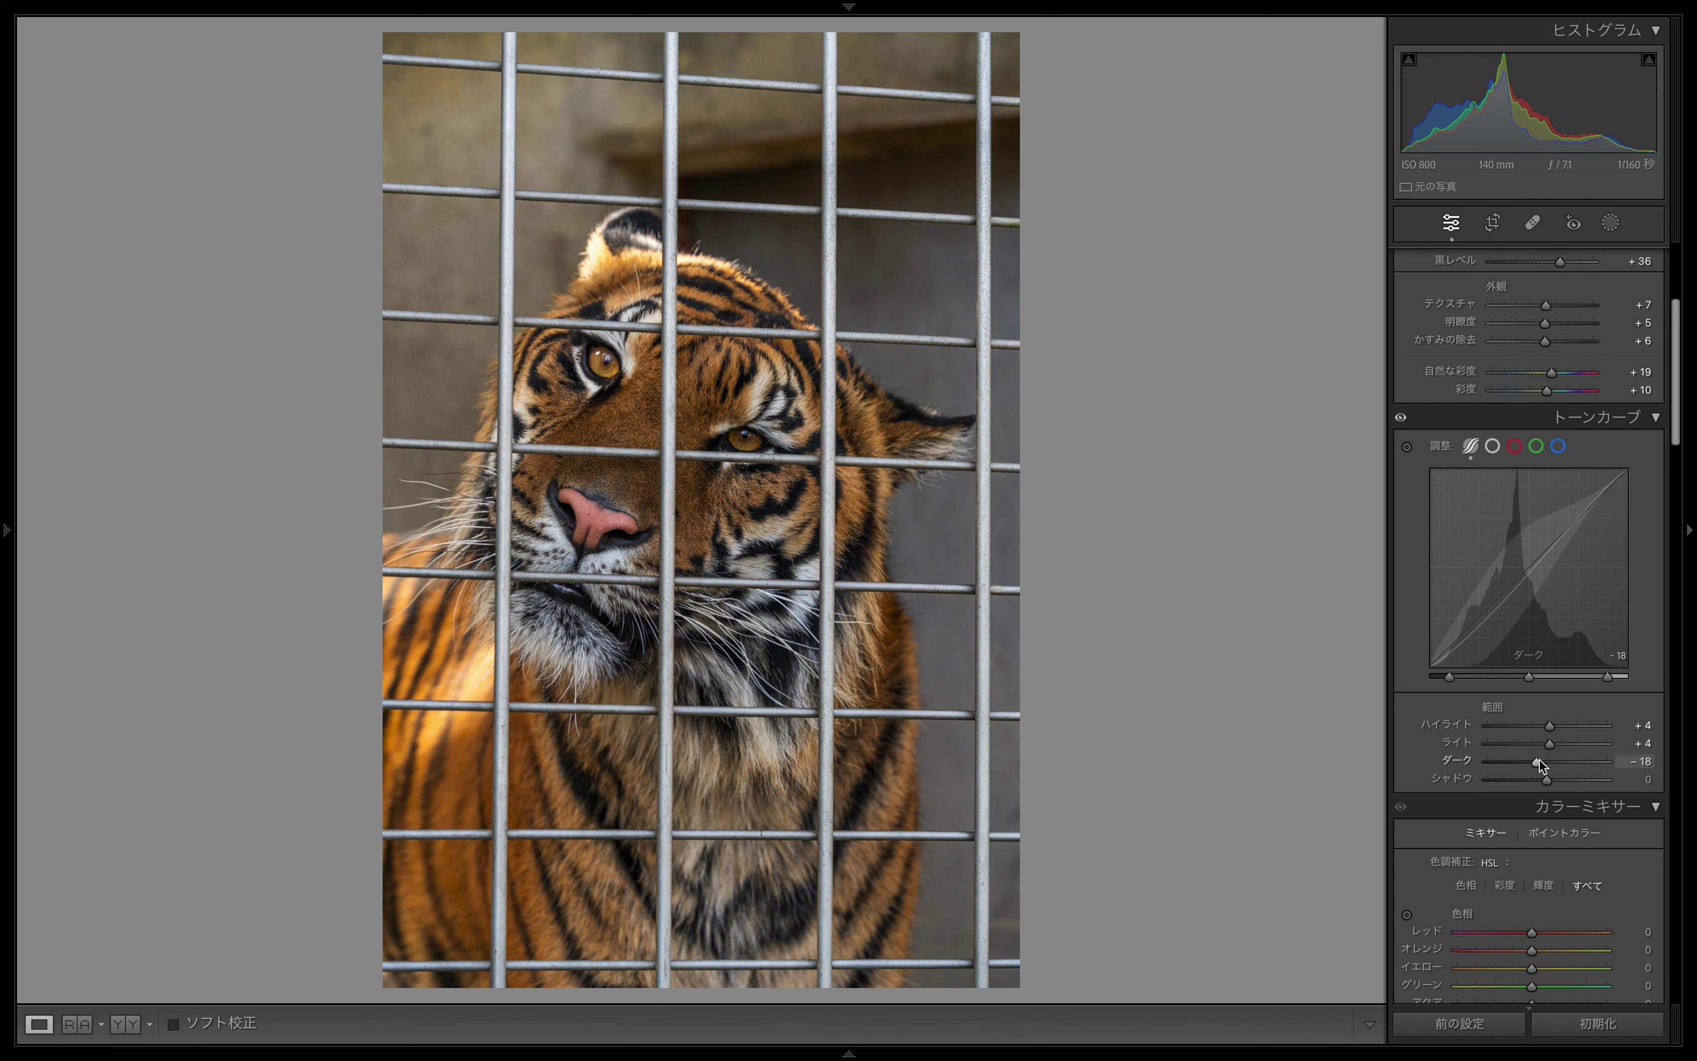
mouse_move(1542, 760)
mouse_down()
mouse_move(1585, 783)
mouse_move(1540, 782)
mouse_move(1563, 783)
mouse_up()
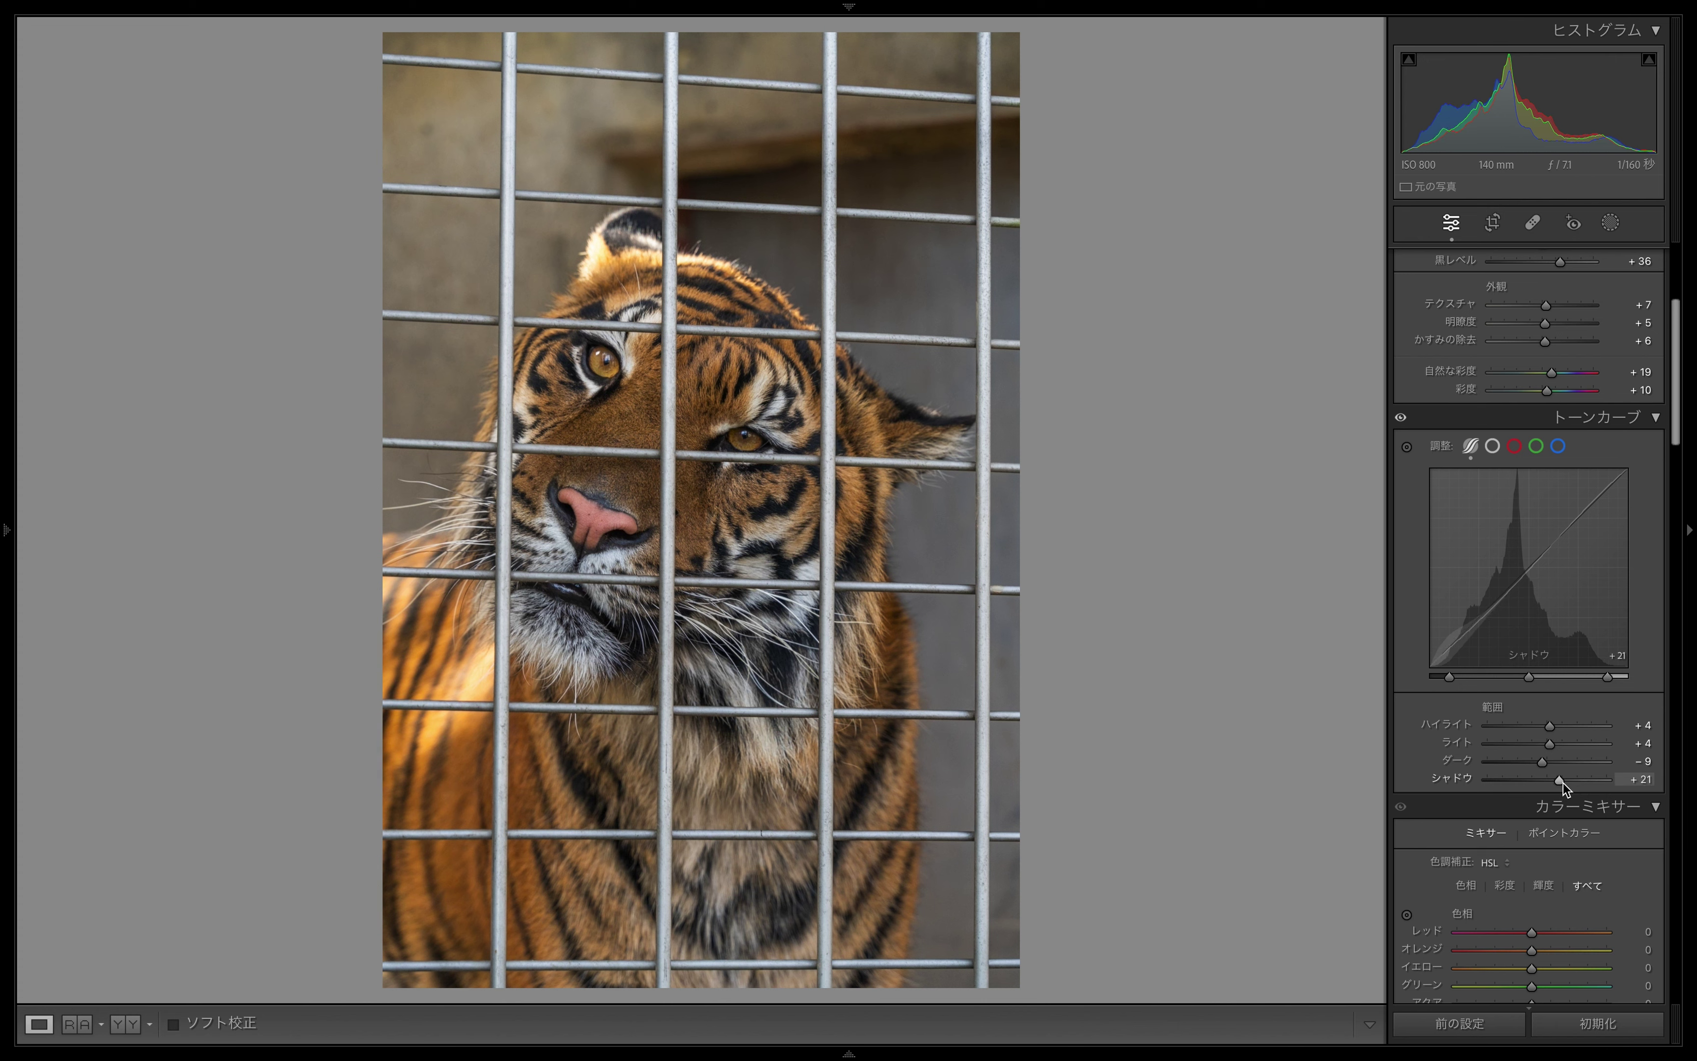
- In the HSL color mixer, set the hue of orange to −5 and of yellow to −7
scroll(1591, 697, down, 10)
scroll(1591, 698, up, 3)
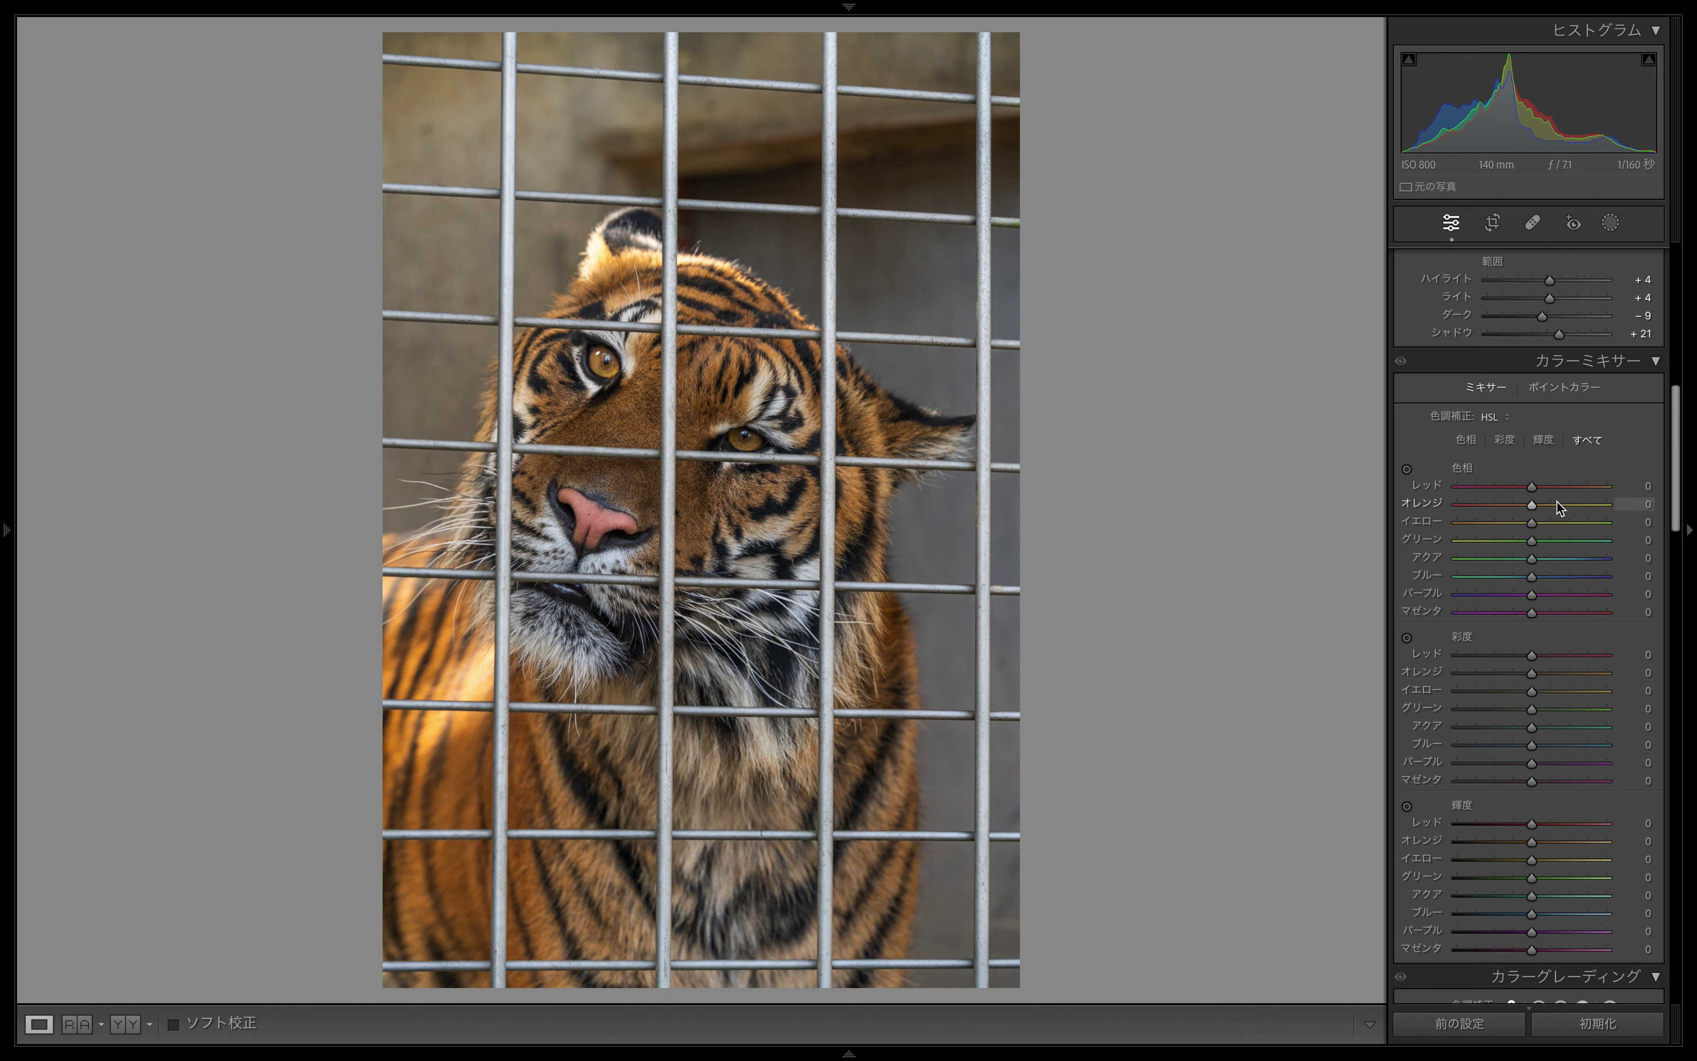
mouse_move(1553, 504)
mouse_down()
mouse_move(1493, 522)
mouse_move(1528, 527)
mouse_up()
click(1527, 511)
- In the color mixer, set orange to saturation +15 and luminance +12, and yellow to saturation +17 and luminance +16
click(1545, 675)
drag(1545, 676, 1544, 678)
click(1539, 843)
mouse_move(1546, 843)
mouse_down()
mouse_move(1532, 841)
mouse_move(1547, 842)
mouse_up()
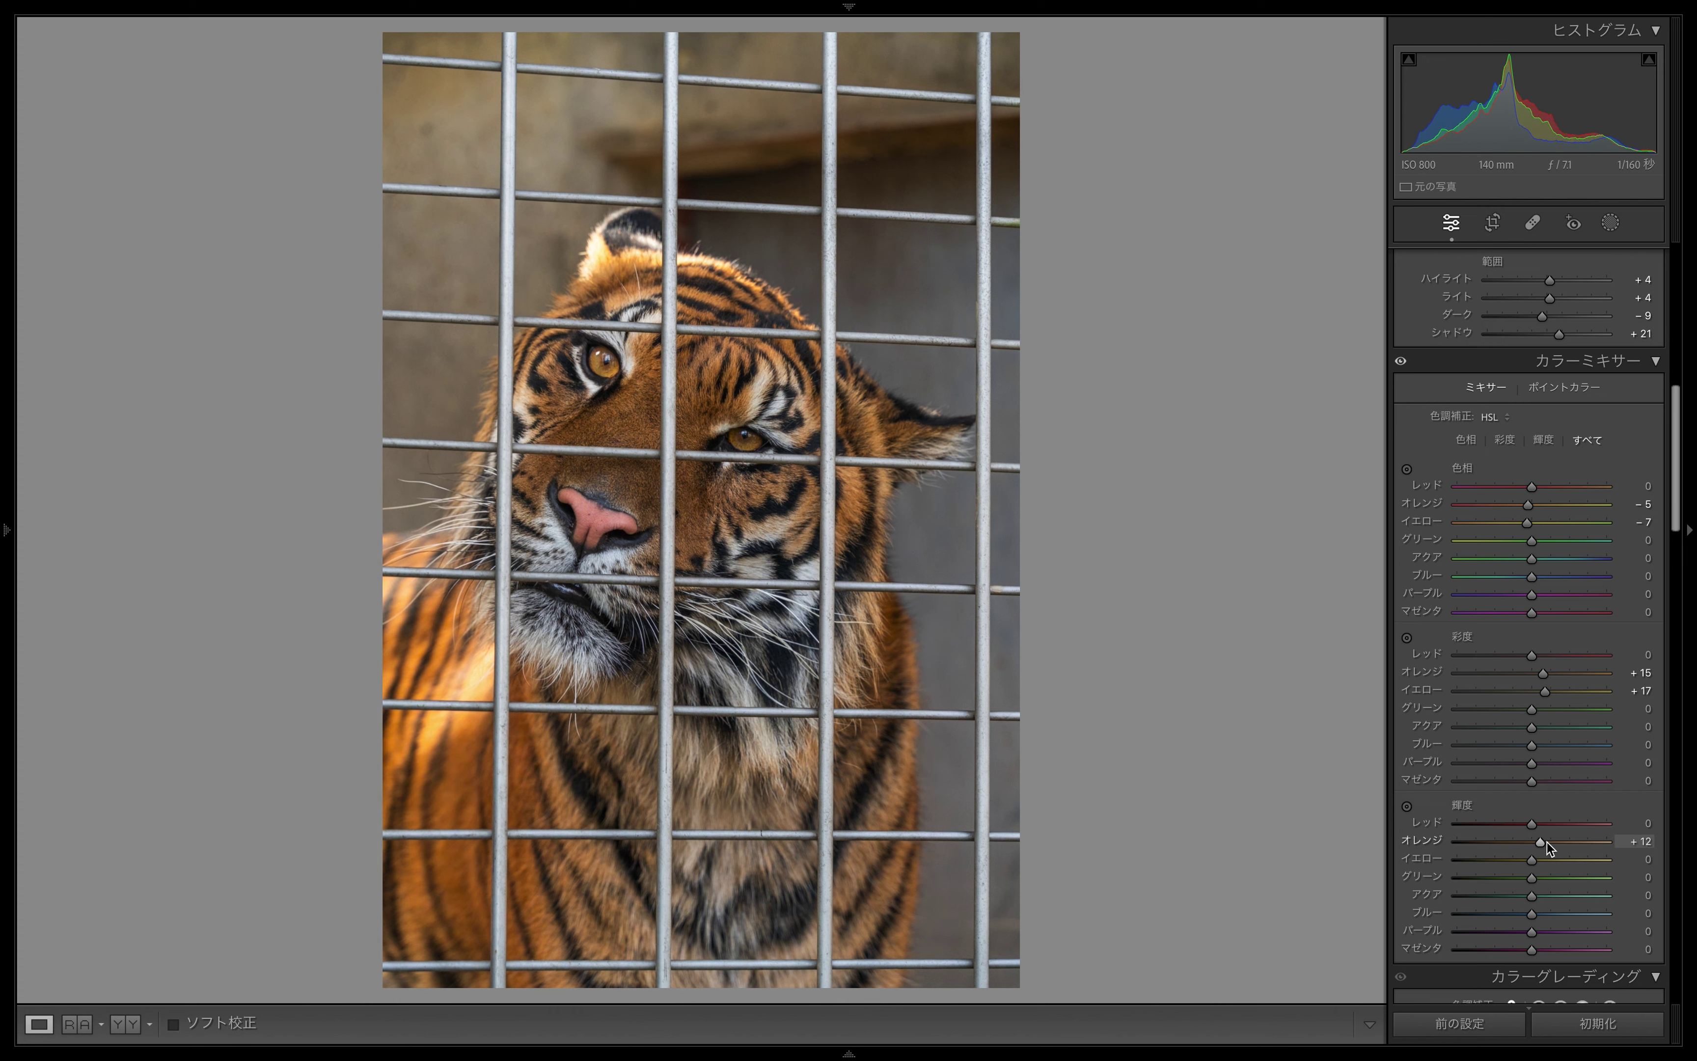
click(1546, 859)
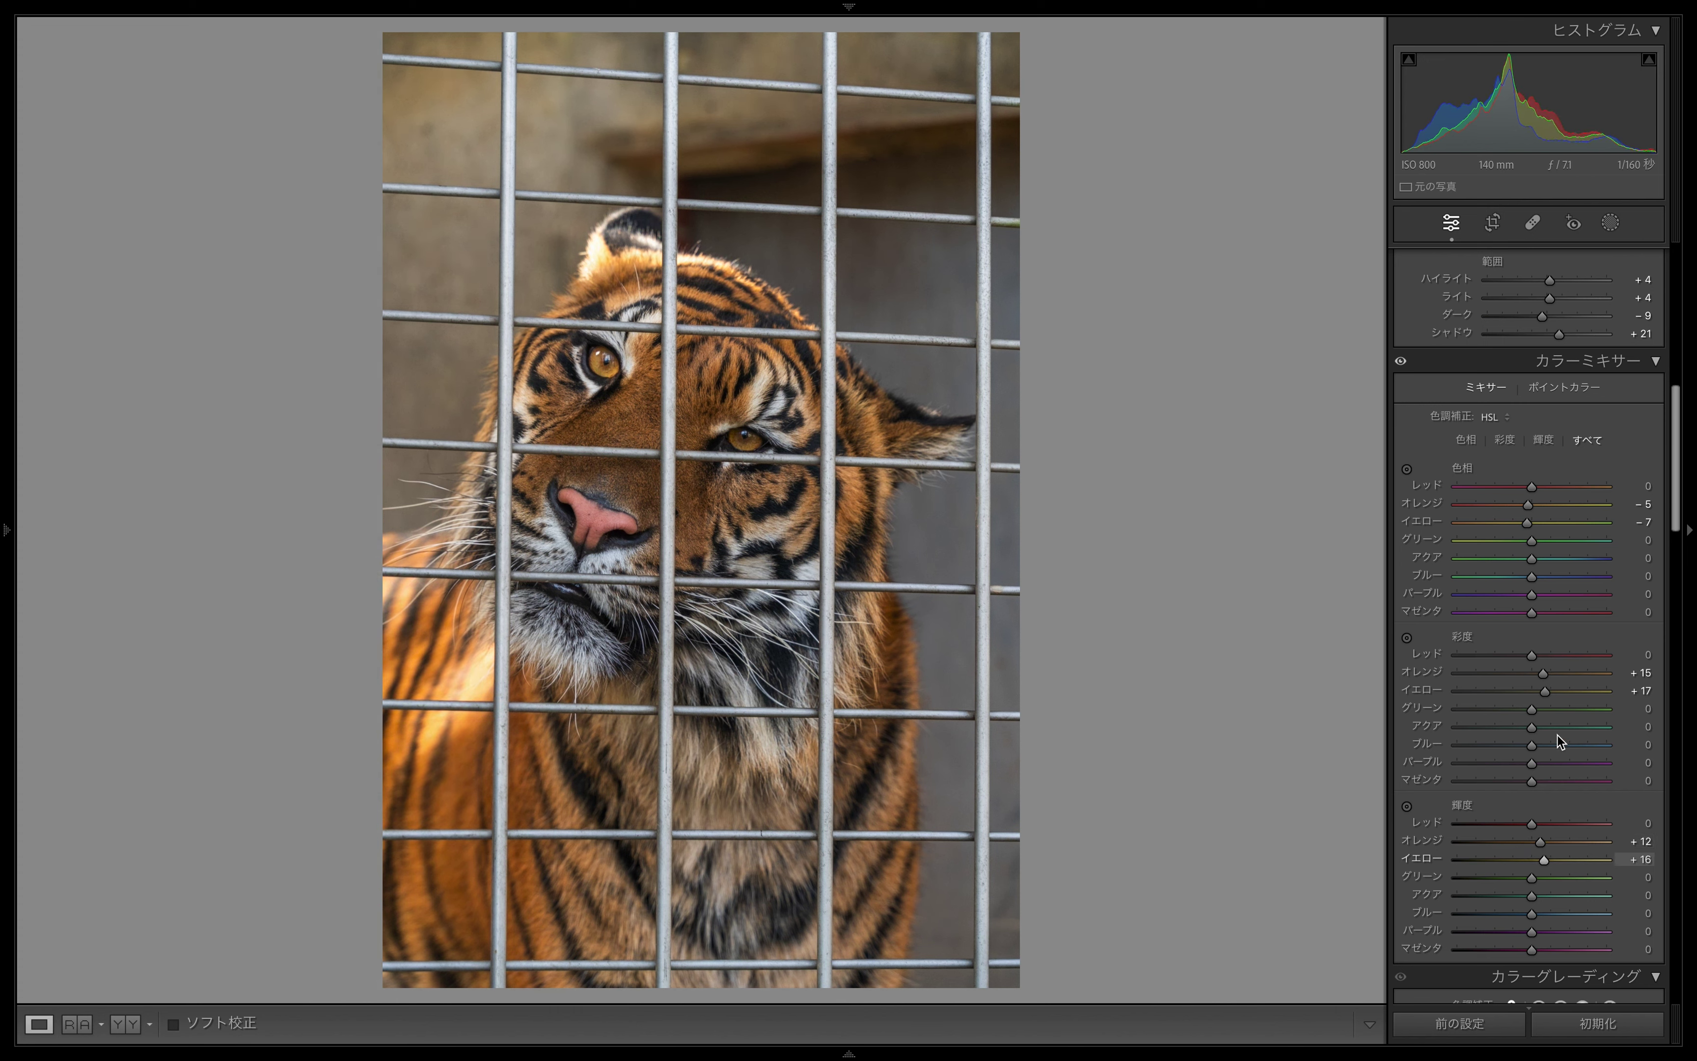
- Set color grading blending to 100, tint the midtones faintly blue and the highlights with hue 196, saturation 2
scroll(1556, 709, down, 5)
scroll(1556, 707, down, 2)
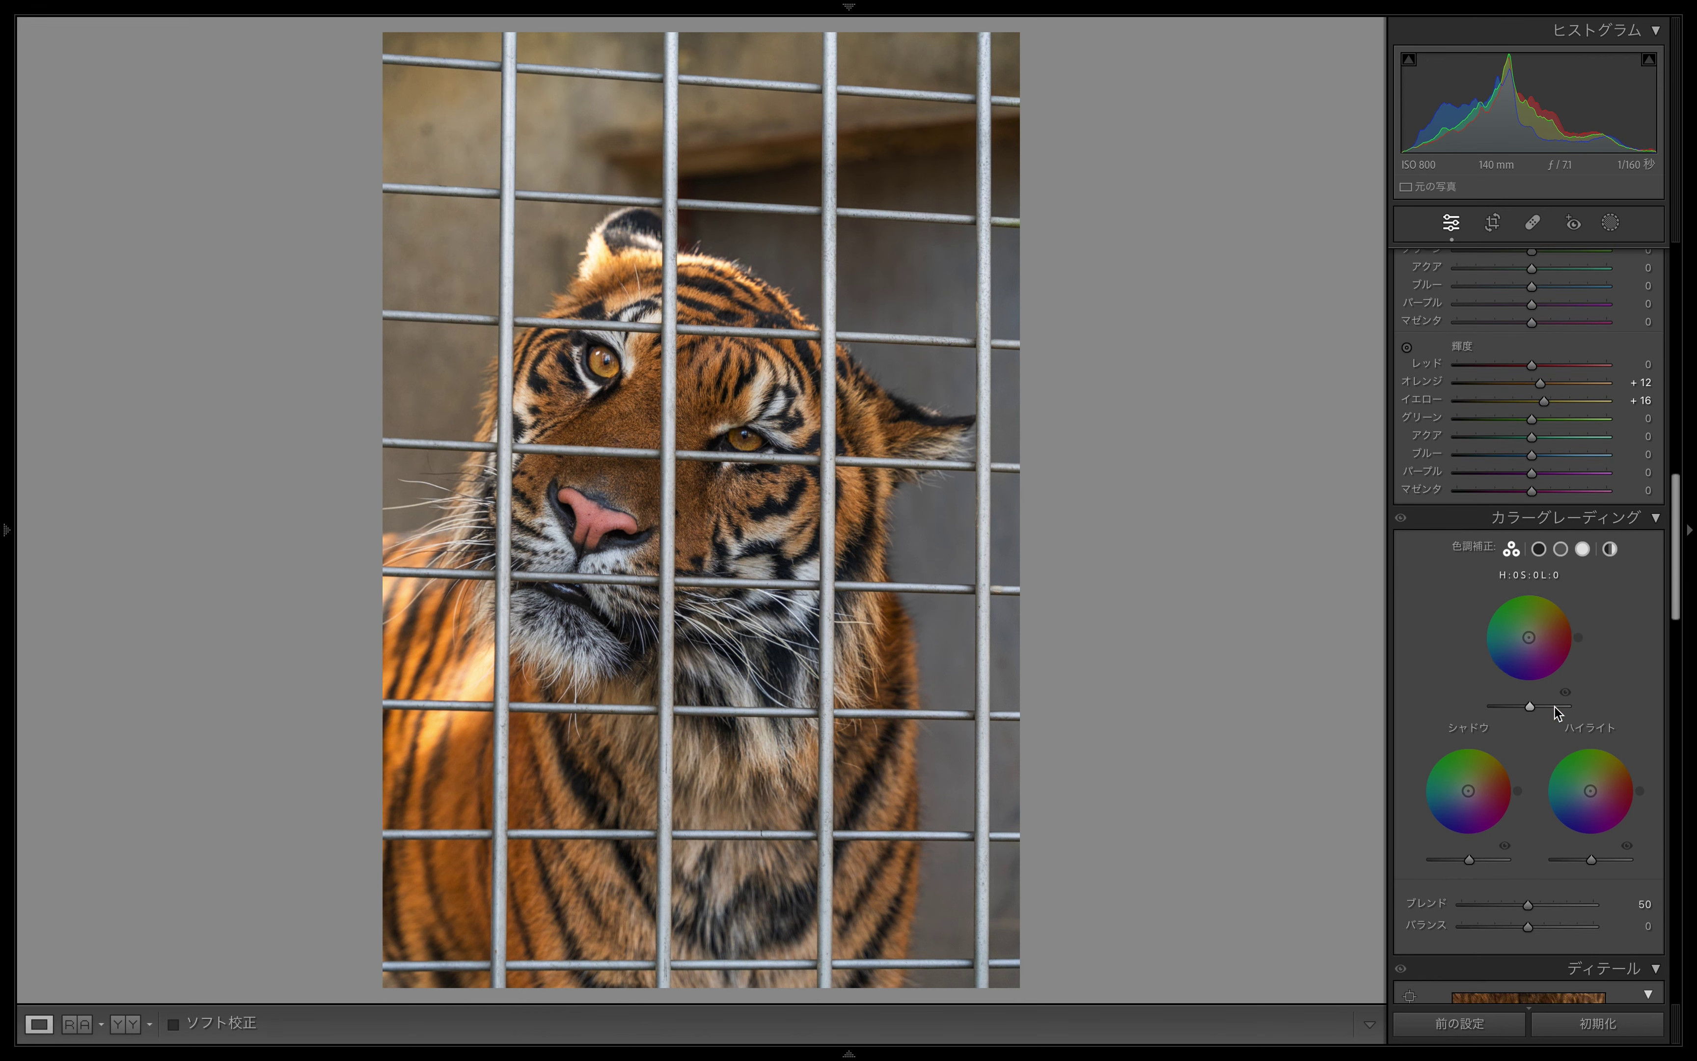
click(1584, 904)
drag(1590, 906, 1658, 902)
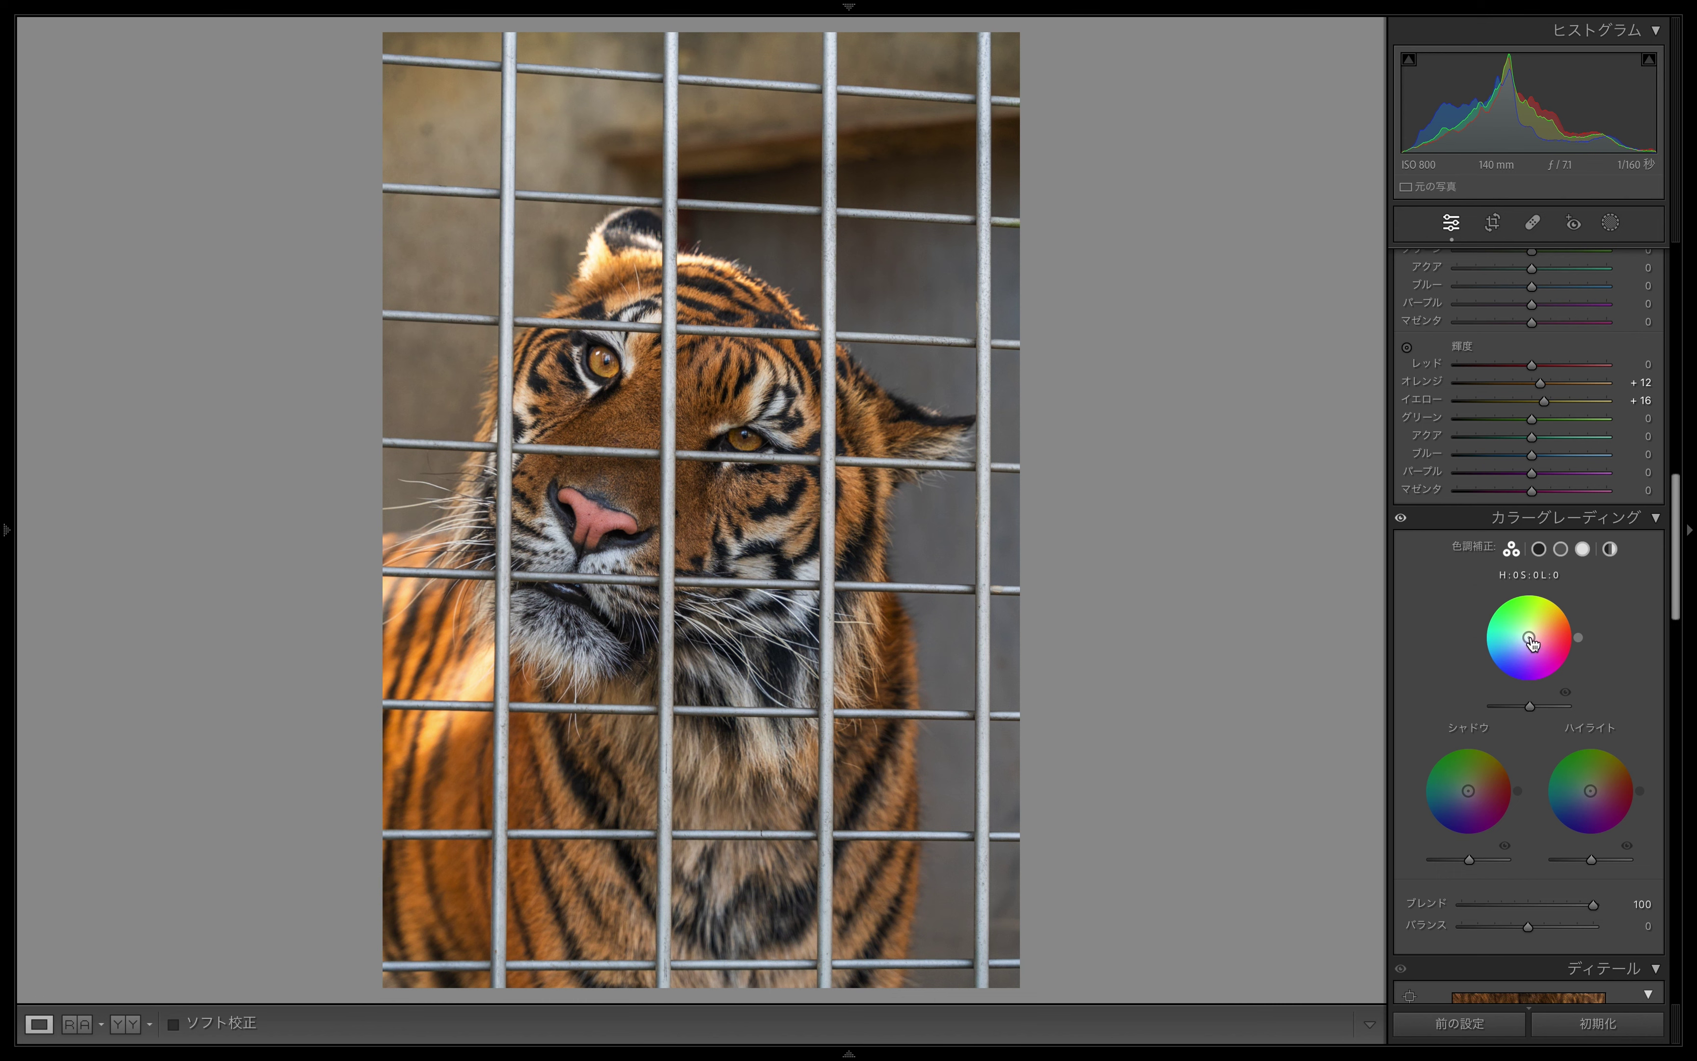
mouse_move(1529, 637)
mouse_down()
mouse_move(1507, 644)
mouse_move(1527, 638)
mouse_up()
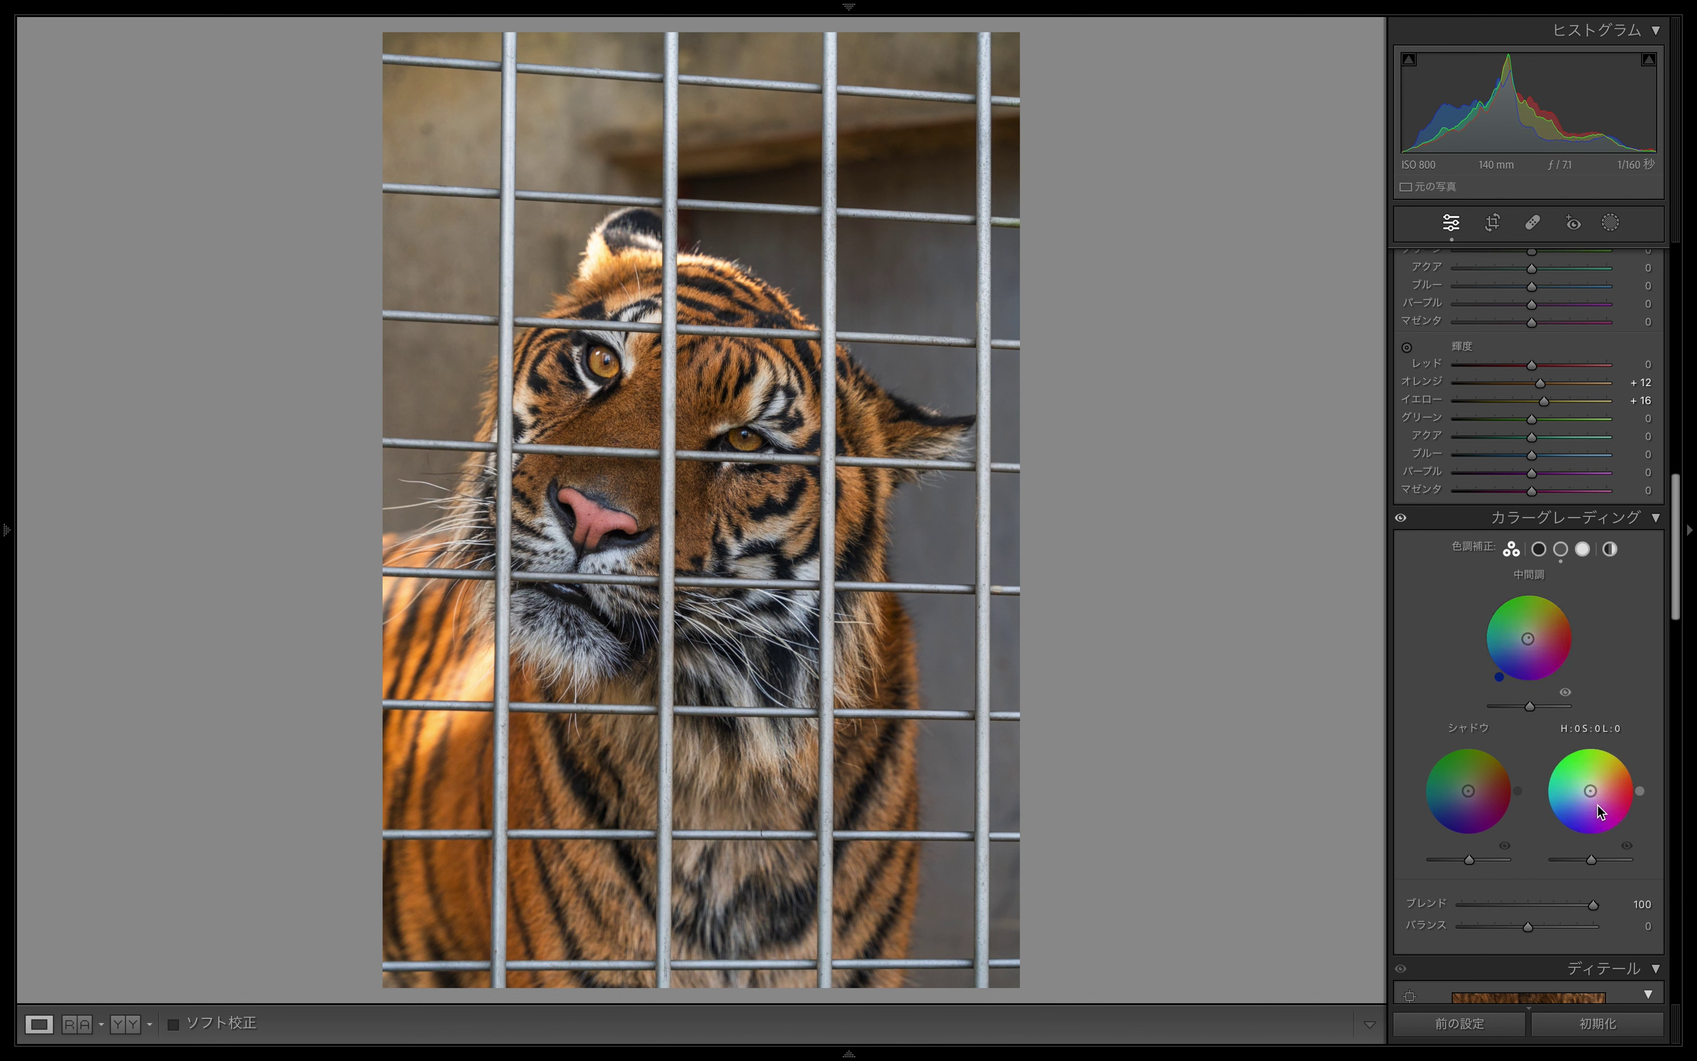
drag(1591, 791, 1590, 790)
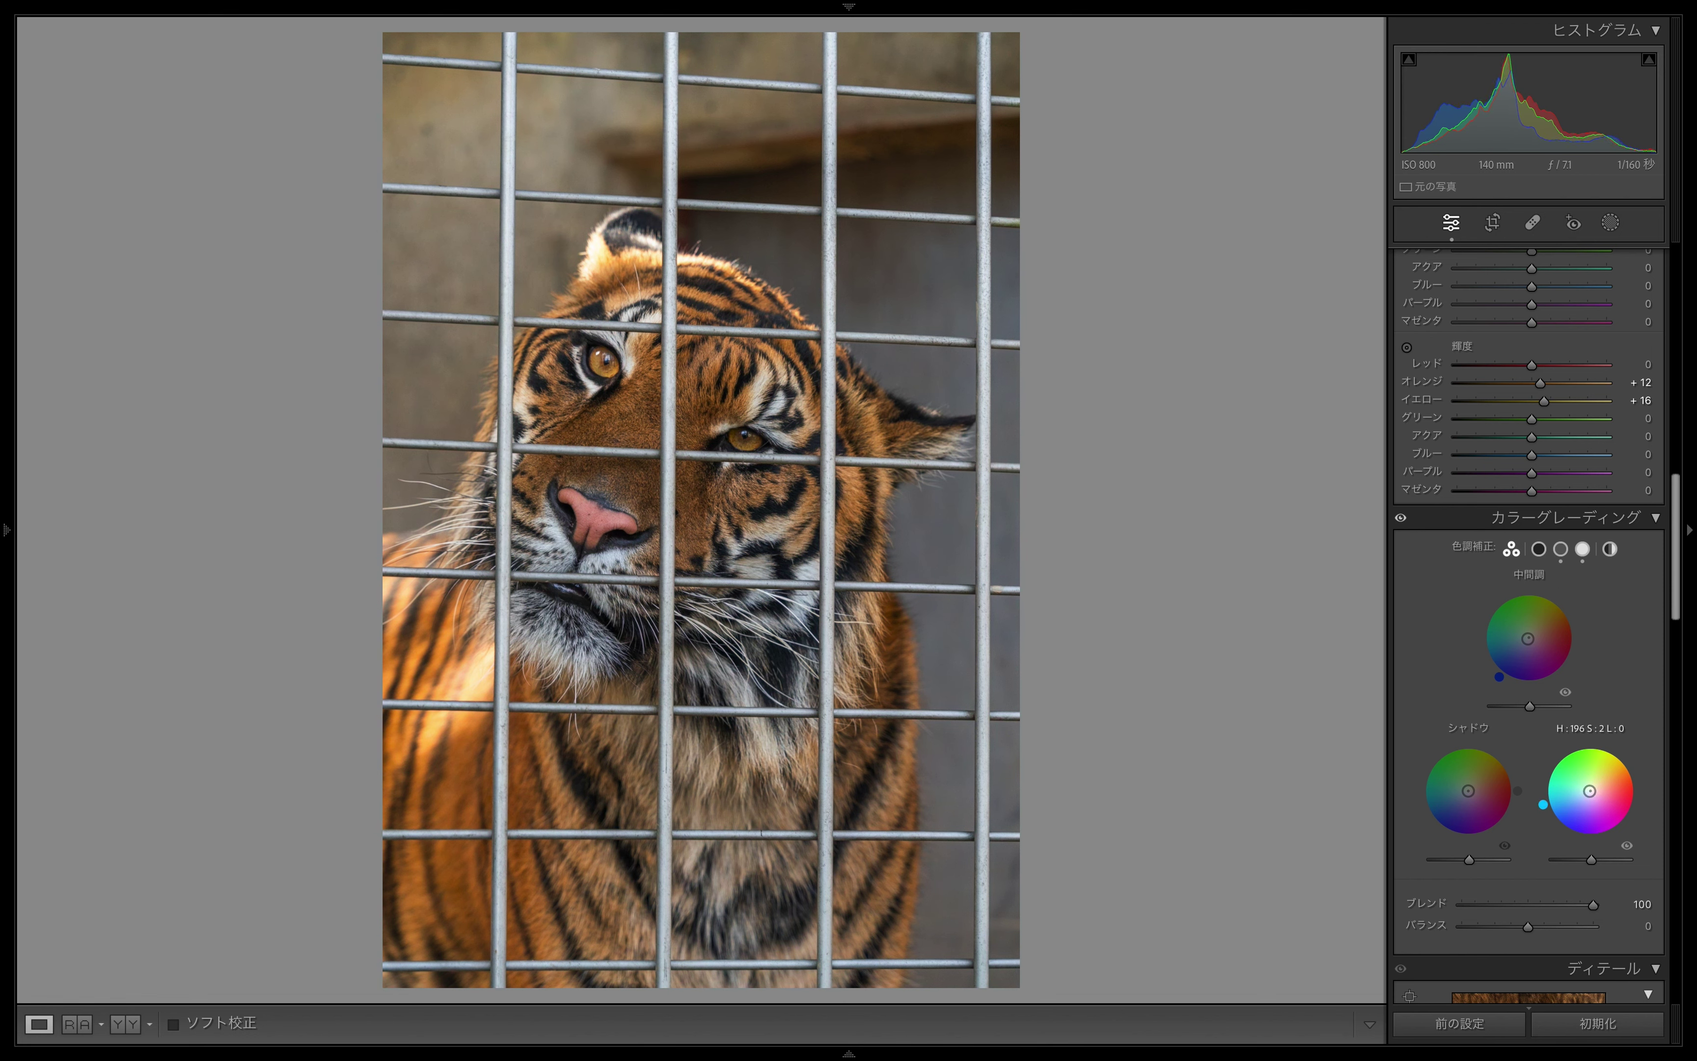
scroll(1634, 679, down, 10)
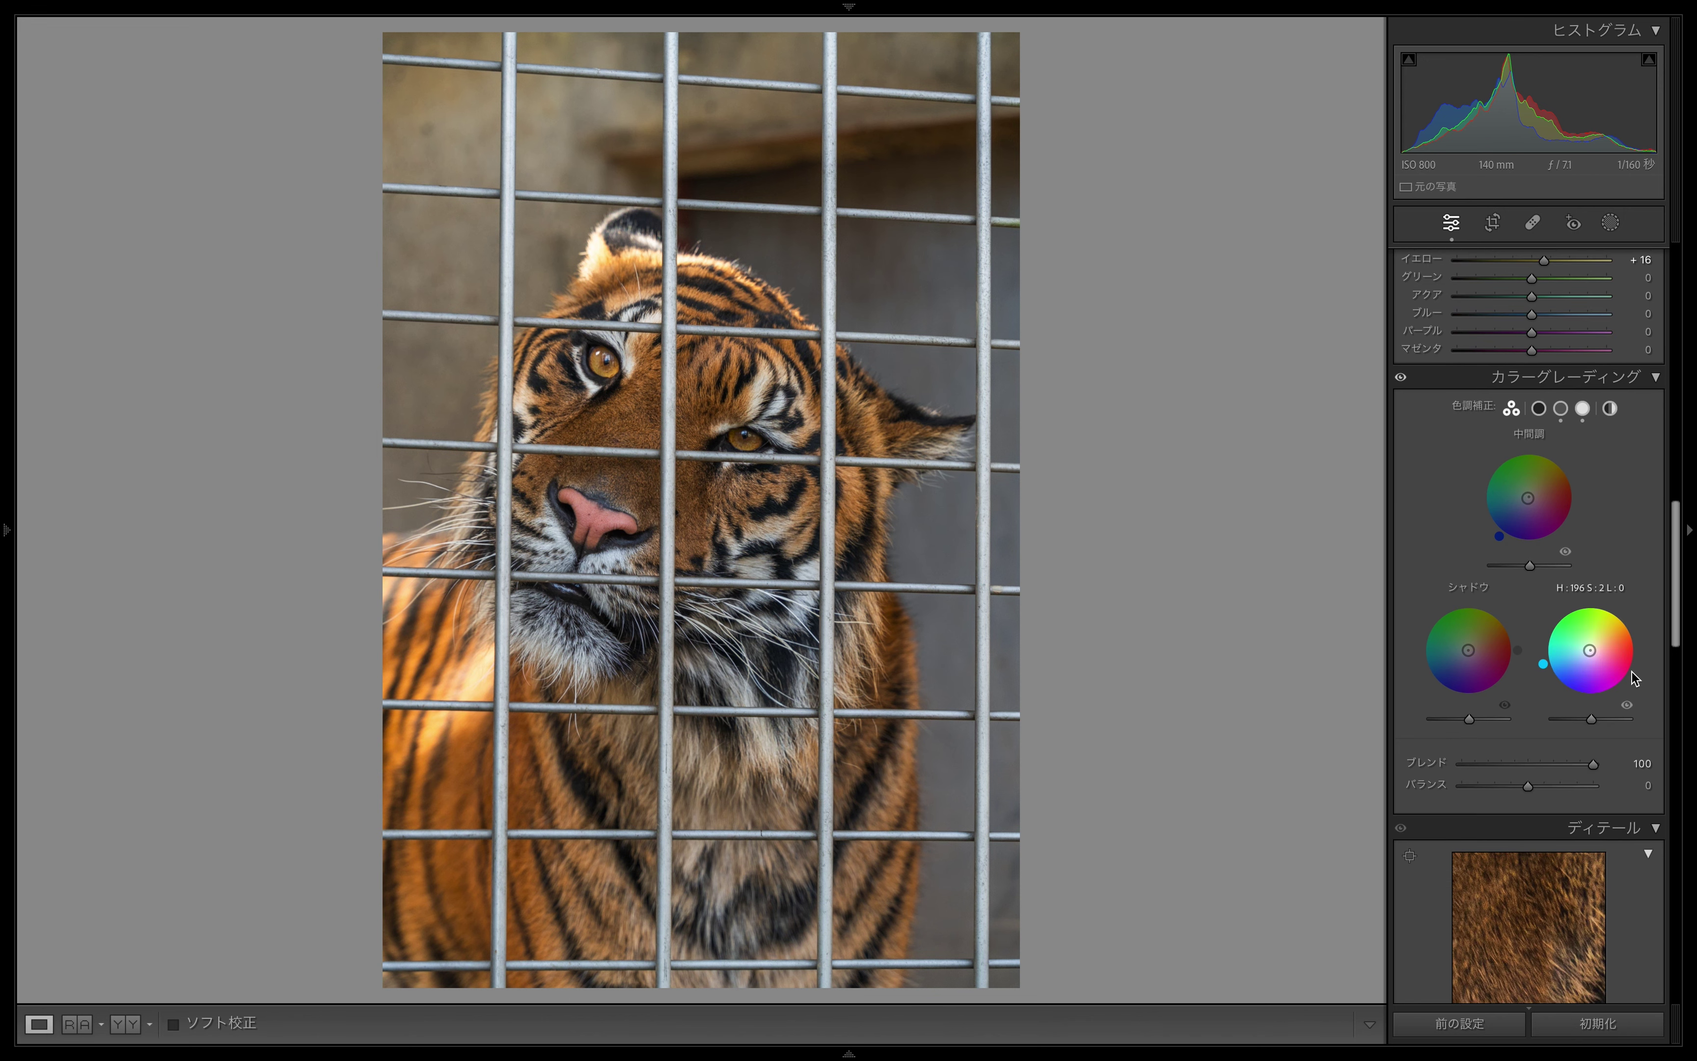
scroll(1632, 673, down, 5)
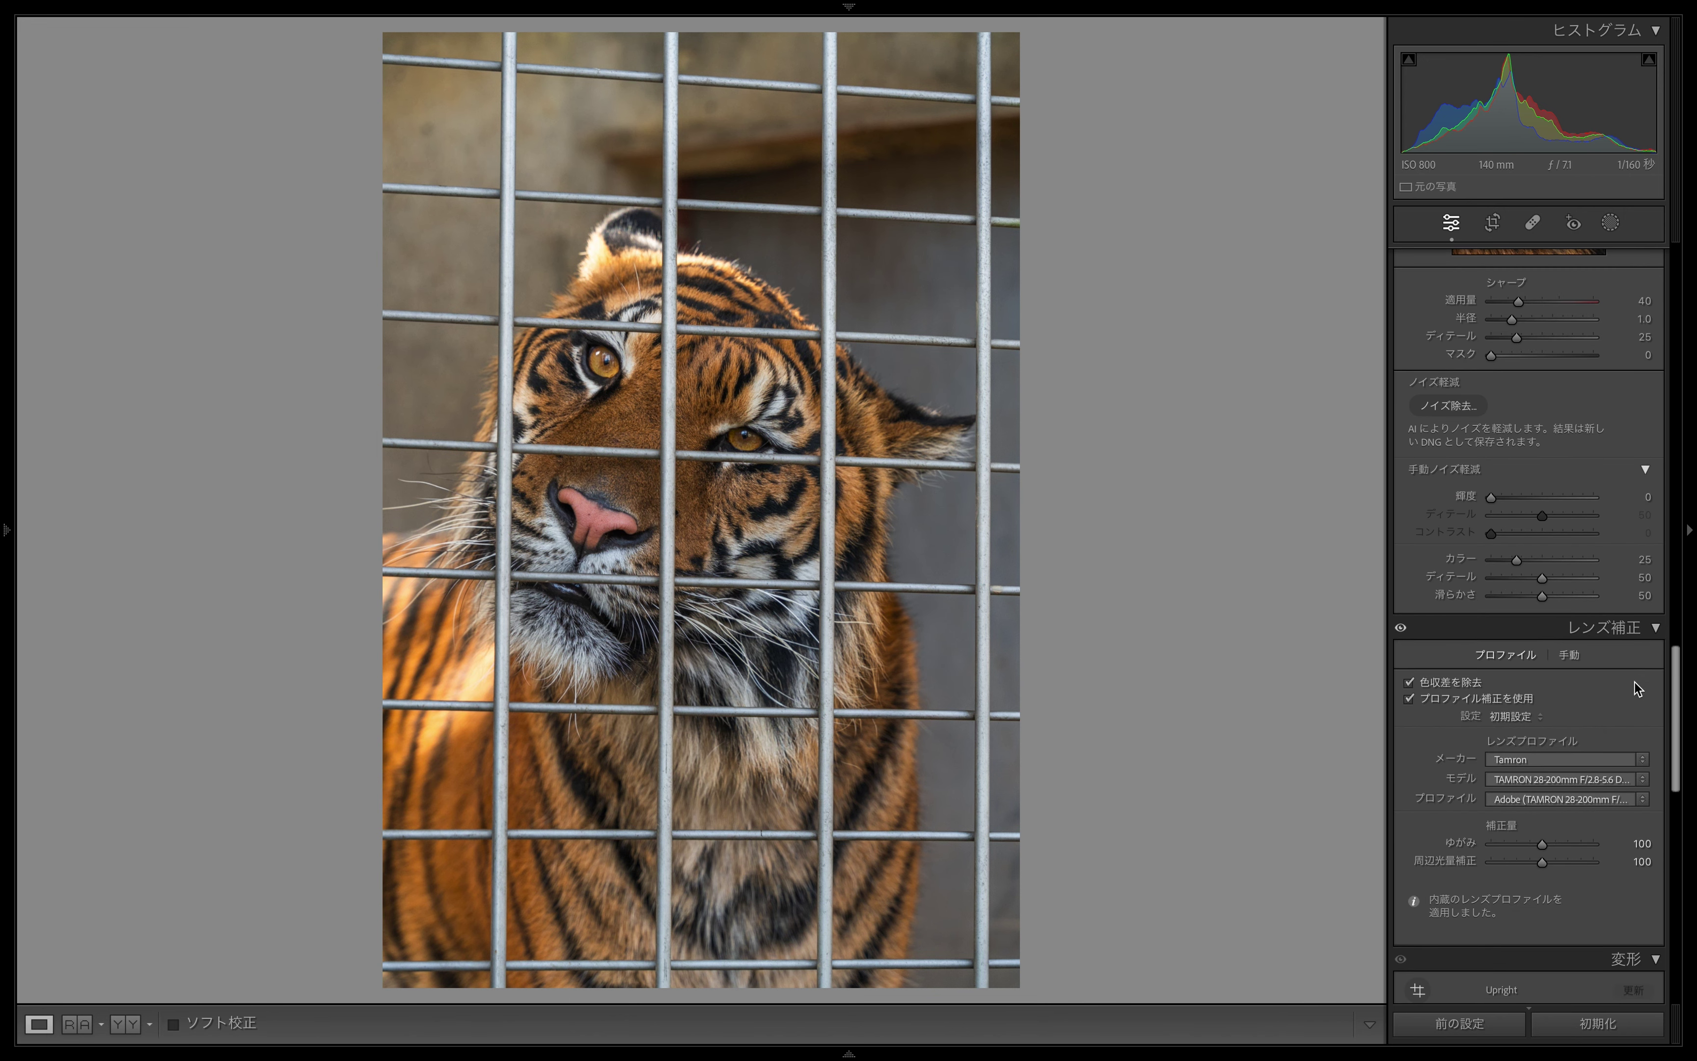
drag(1674, 698, 1591, 291)
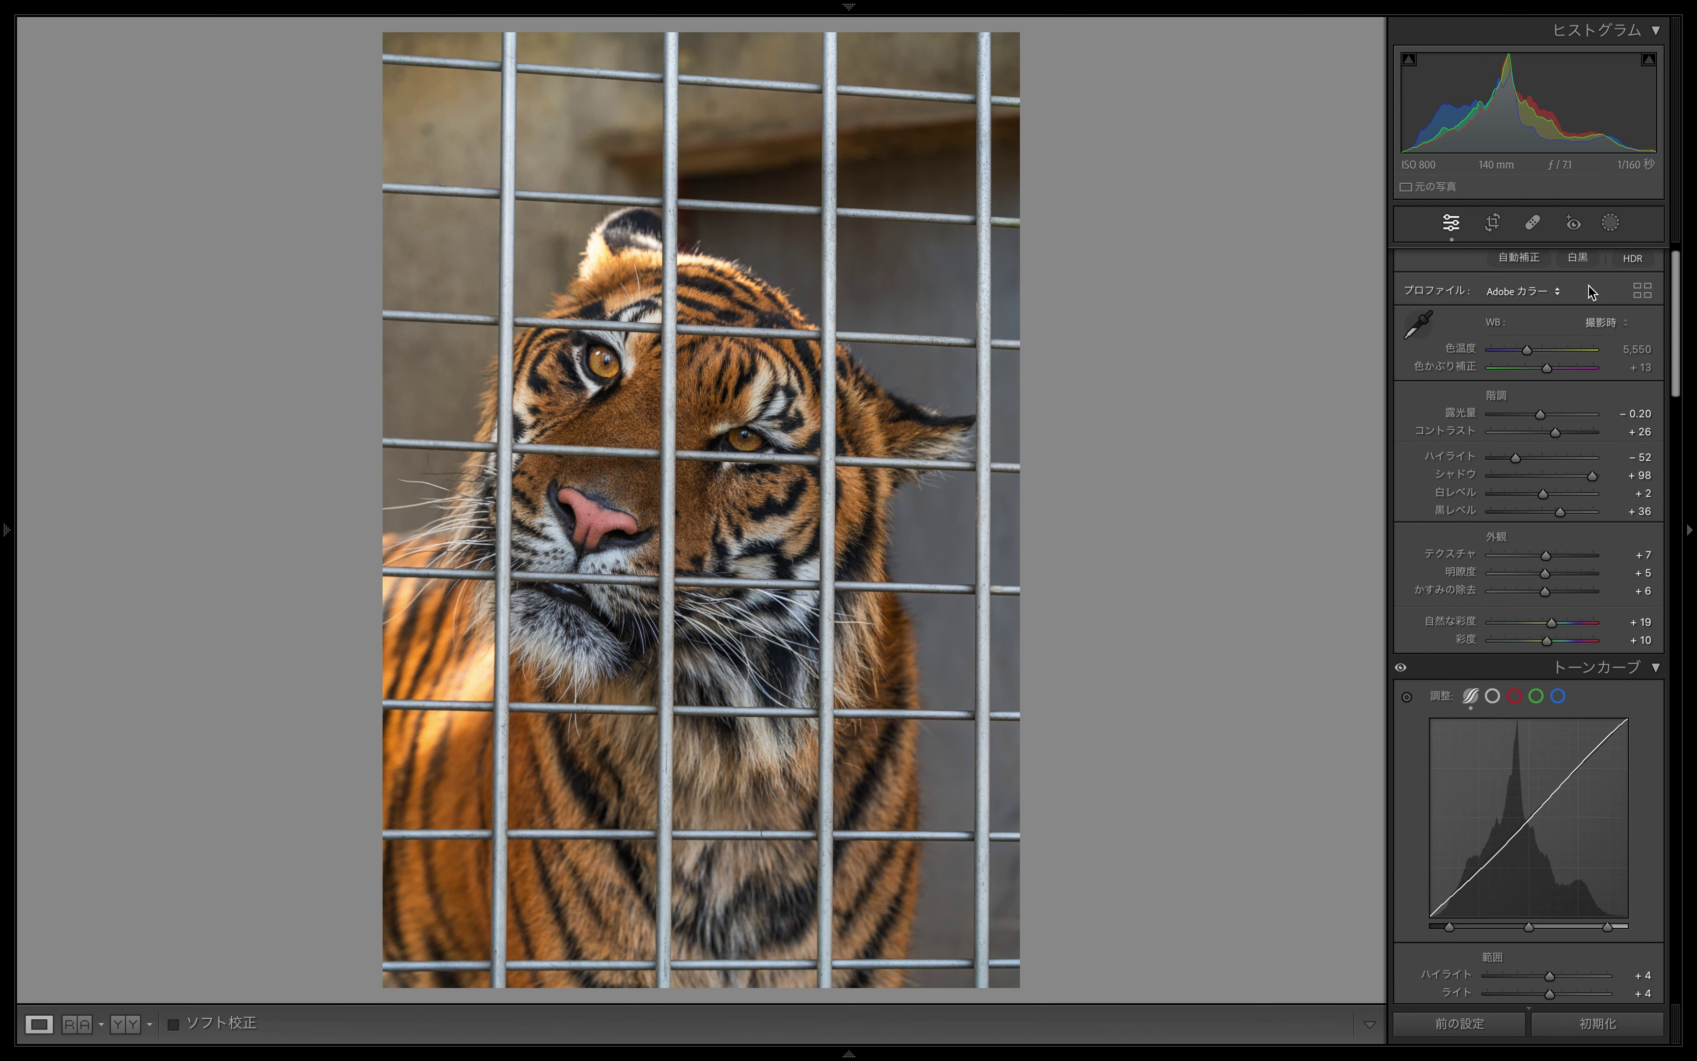
- Darken the surroundings of the tiger's face with a tall inverted radial gradient mask at exposure −1.62
click(1611, 222)
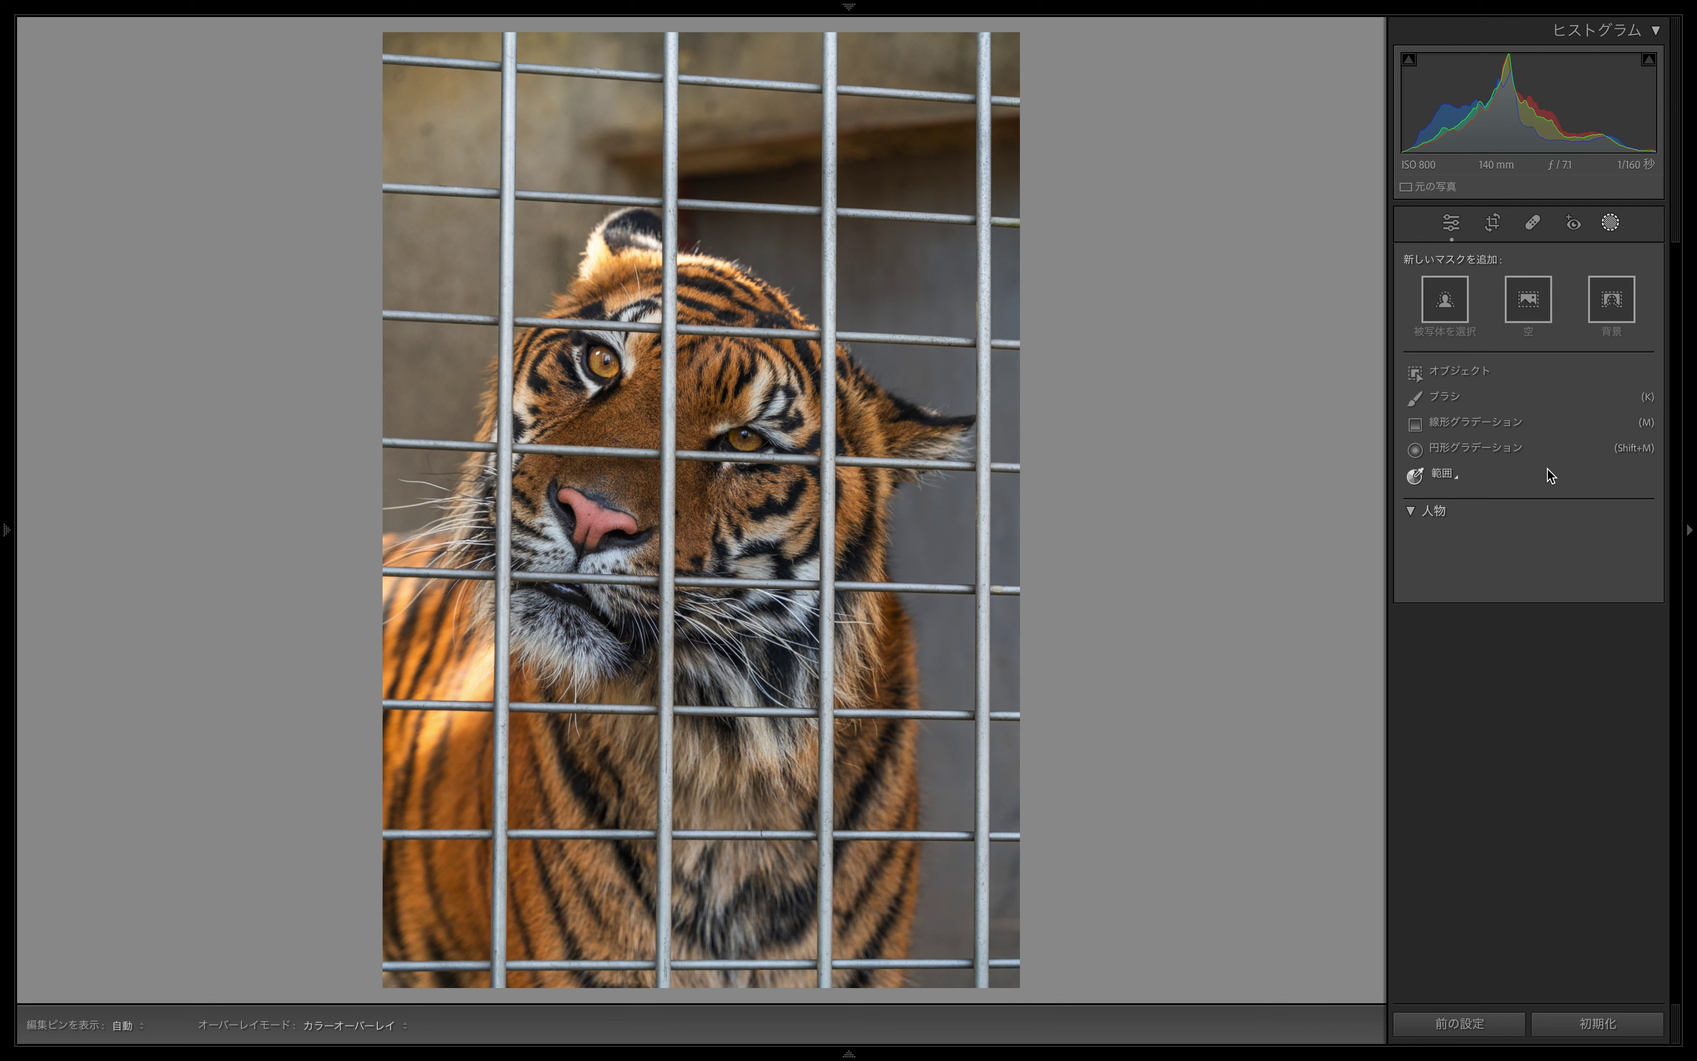
click(1544, 452)
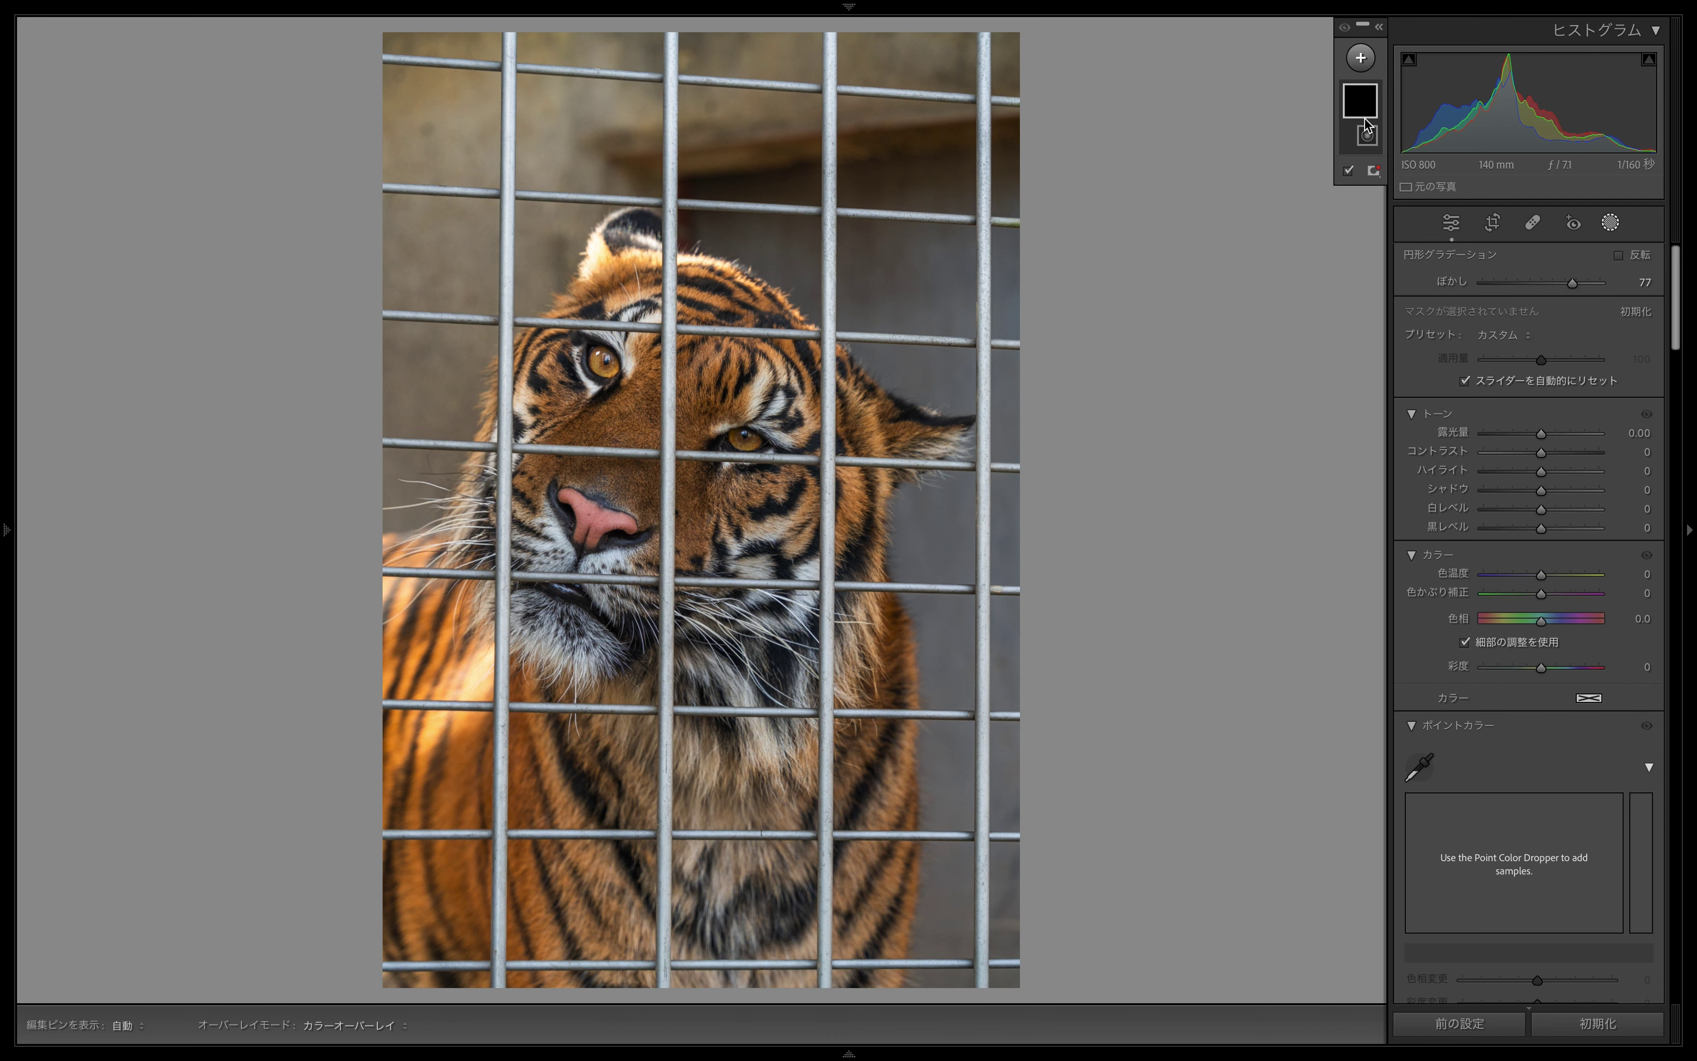
click(1361, 62)
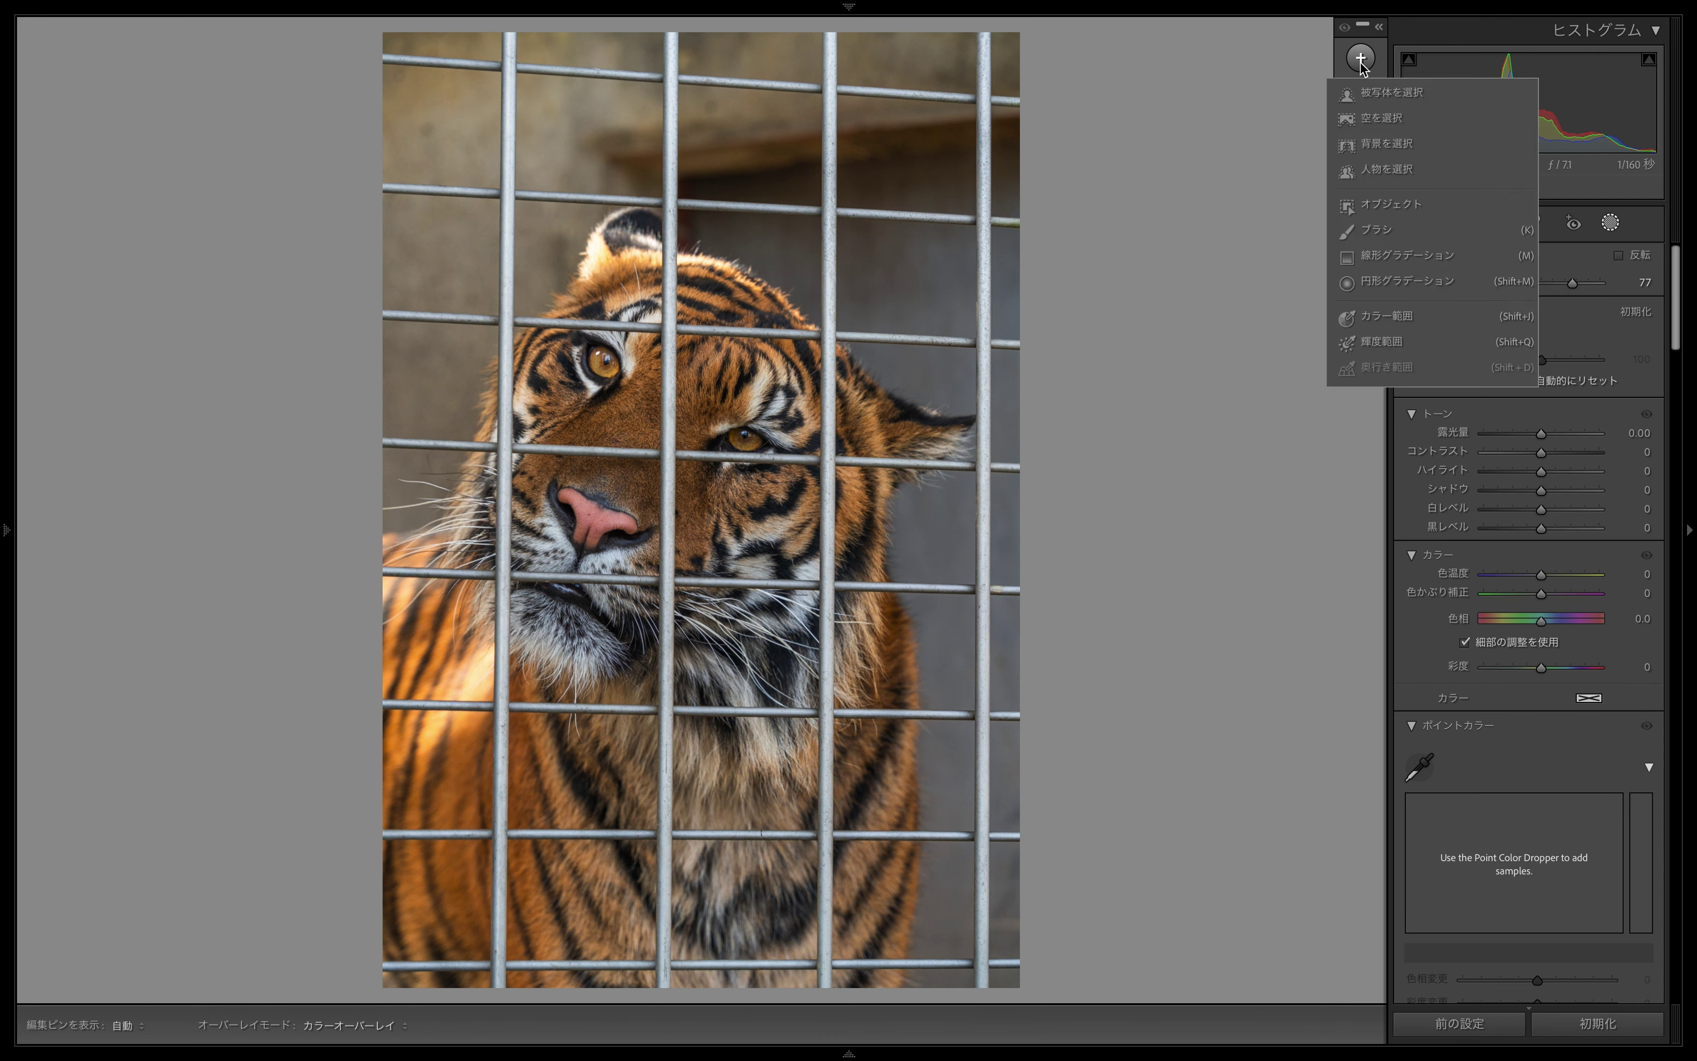
click(1424, 283)
drag(565, 358, 914, 880)
drag(626, 419, 697, 595)
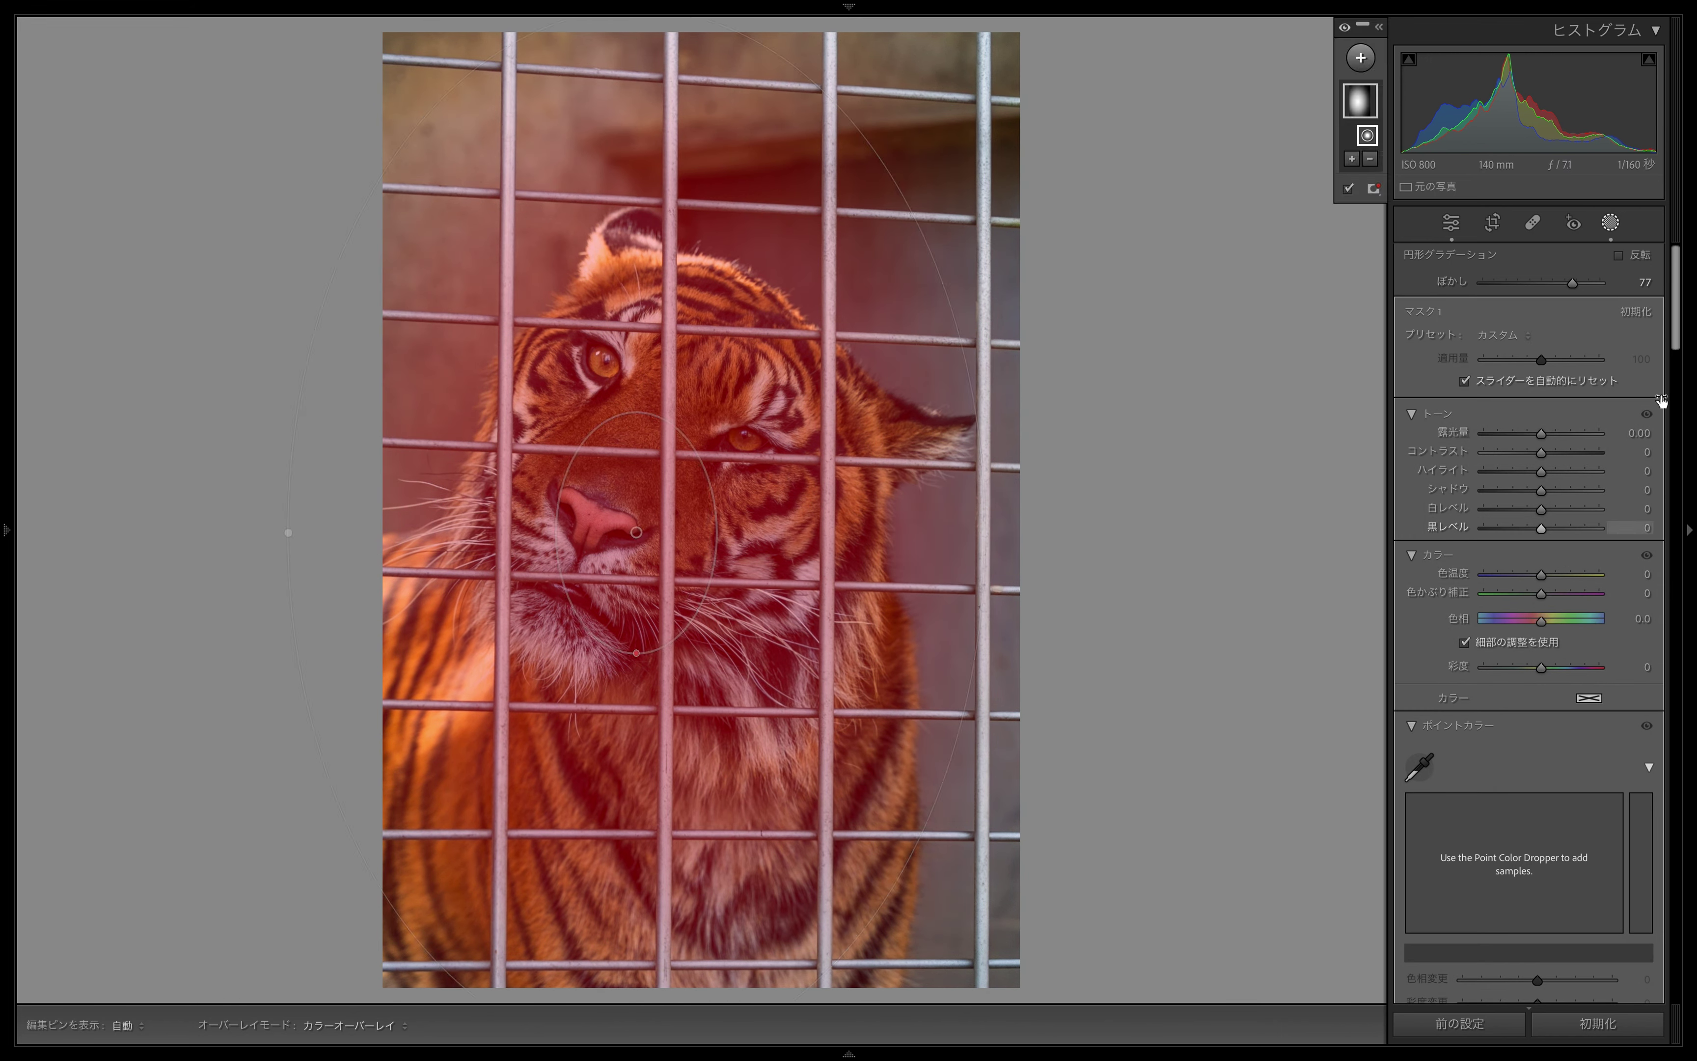
click(1627, 256)
drag(1542, 431, 1516, 430)
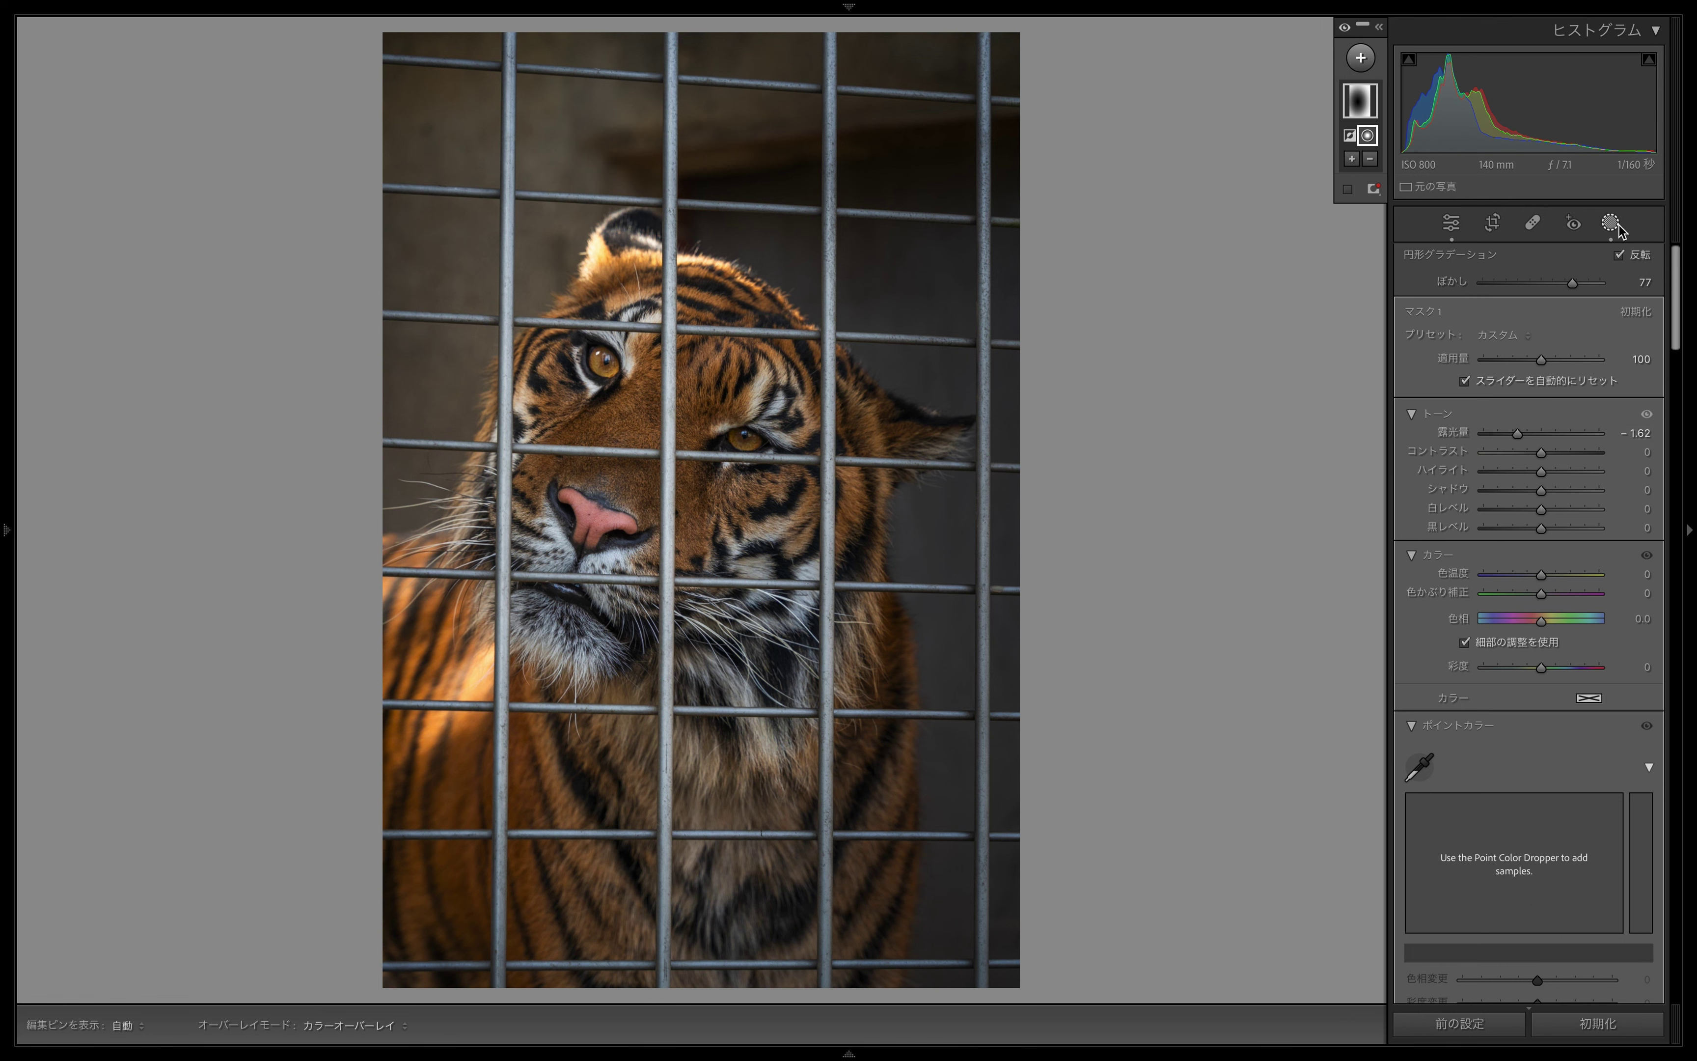
- Brighten the tiger's face with a second, tilted radial gradient mask extending past the photo's left edge, at exposure 0.84
click(1362, 59)
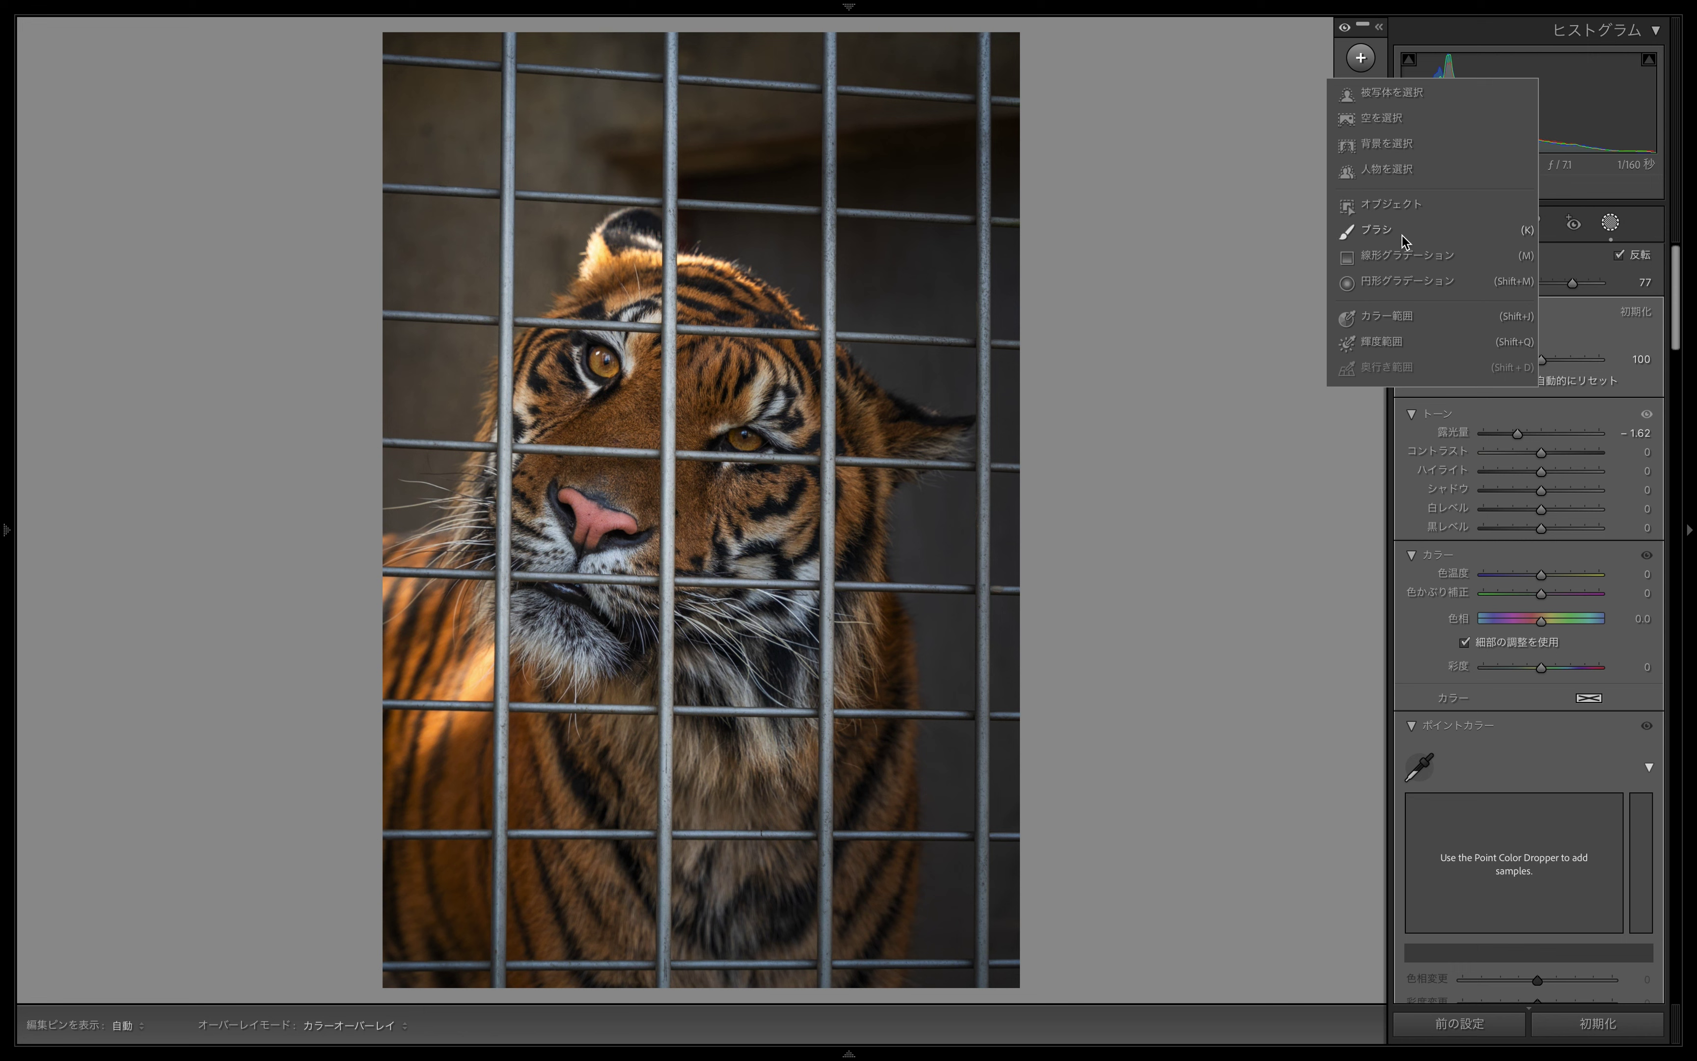
click(1397, 283)
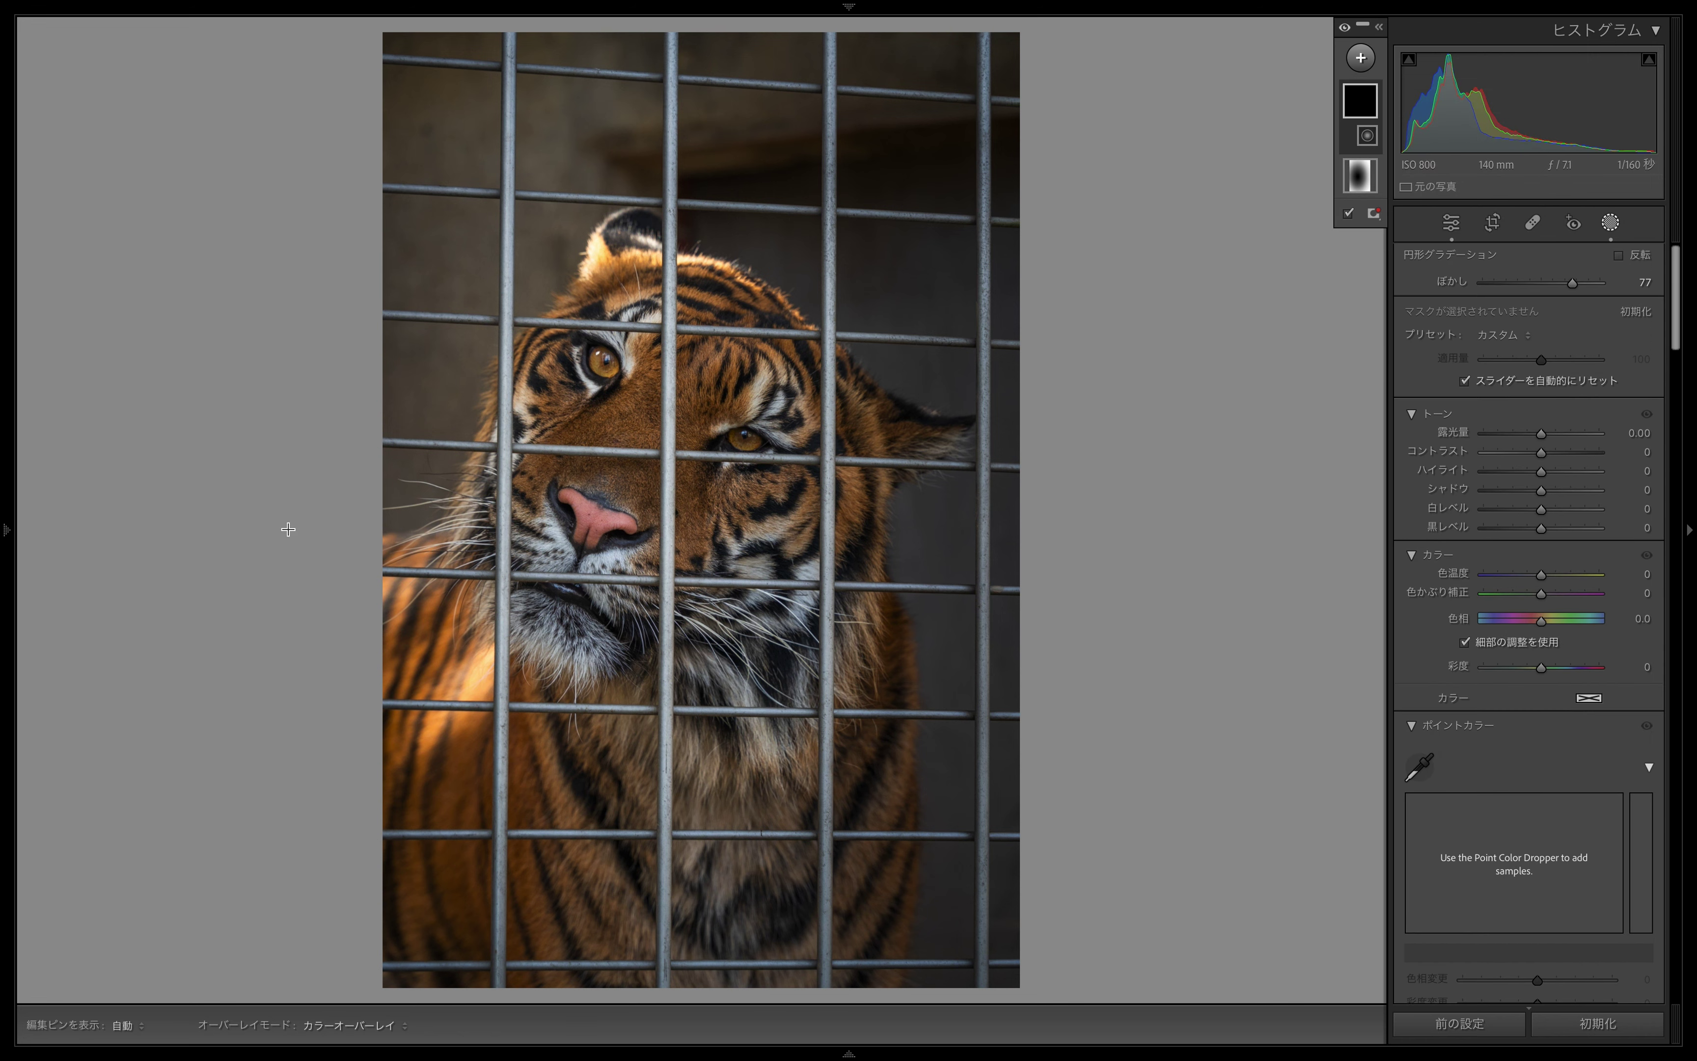
mouse_move(244, 529)
mouse_down()
mouse_move(474, 674)
mouse_move(618, 814)
mouse_move(679, 824)
mouse_up()
drag(369, 572, 579, 604)
drag(421, 223, 335, 238)
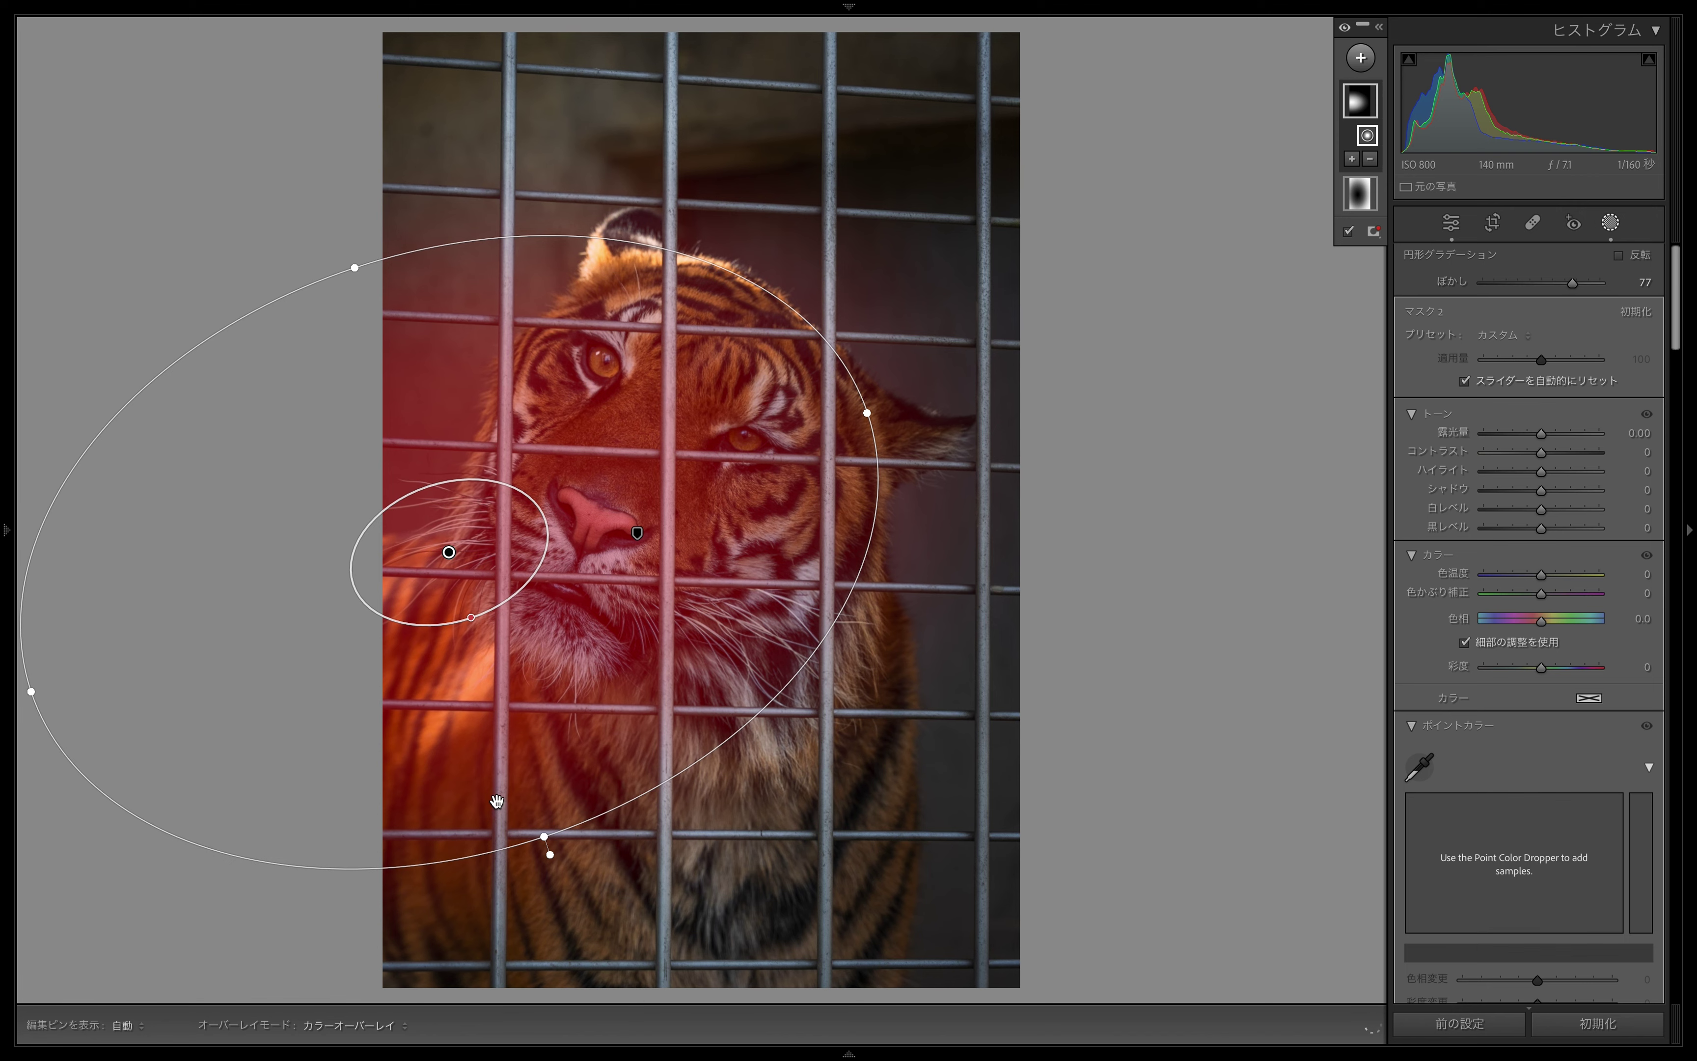
drag(537, 838, 549, 875)
mouse_move(518, 475)
mouse_down()
mouse_move(520, 499)
mouse_move(538, 499)
mouse_up()
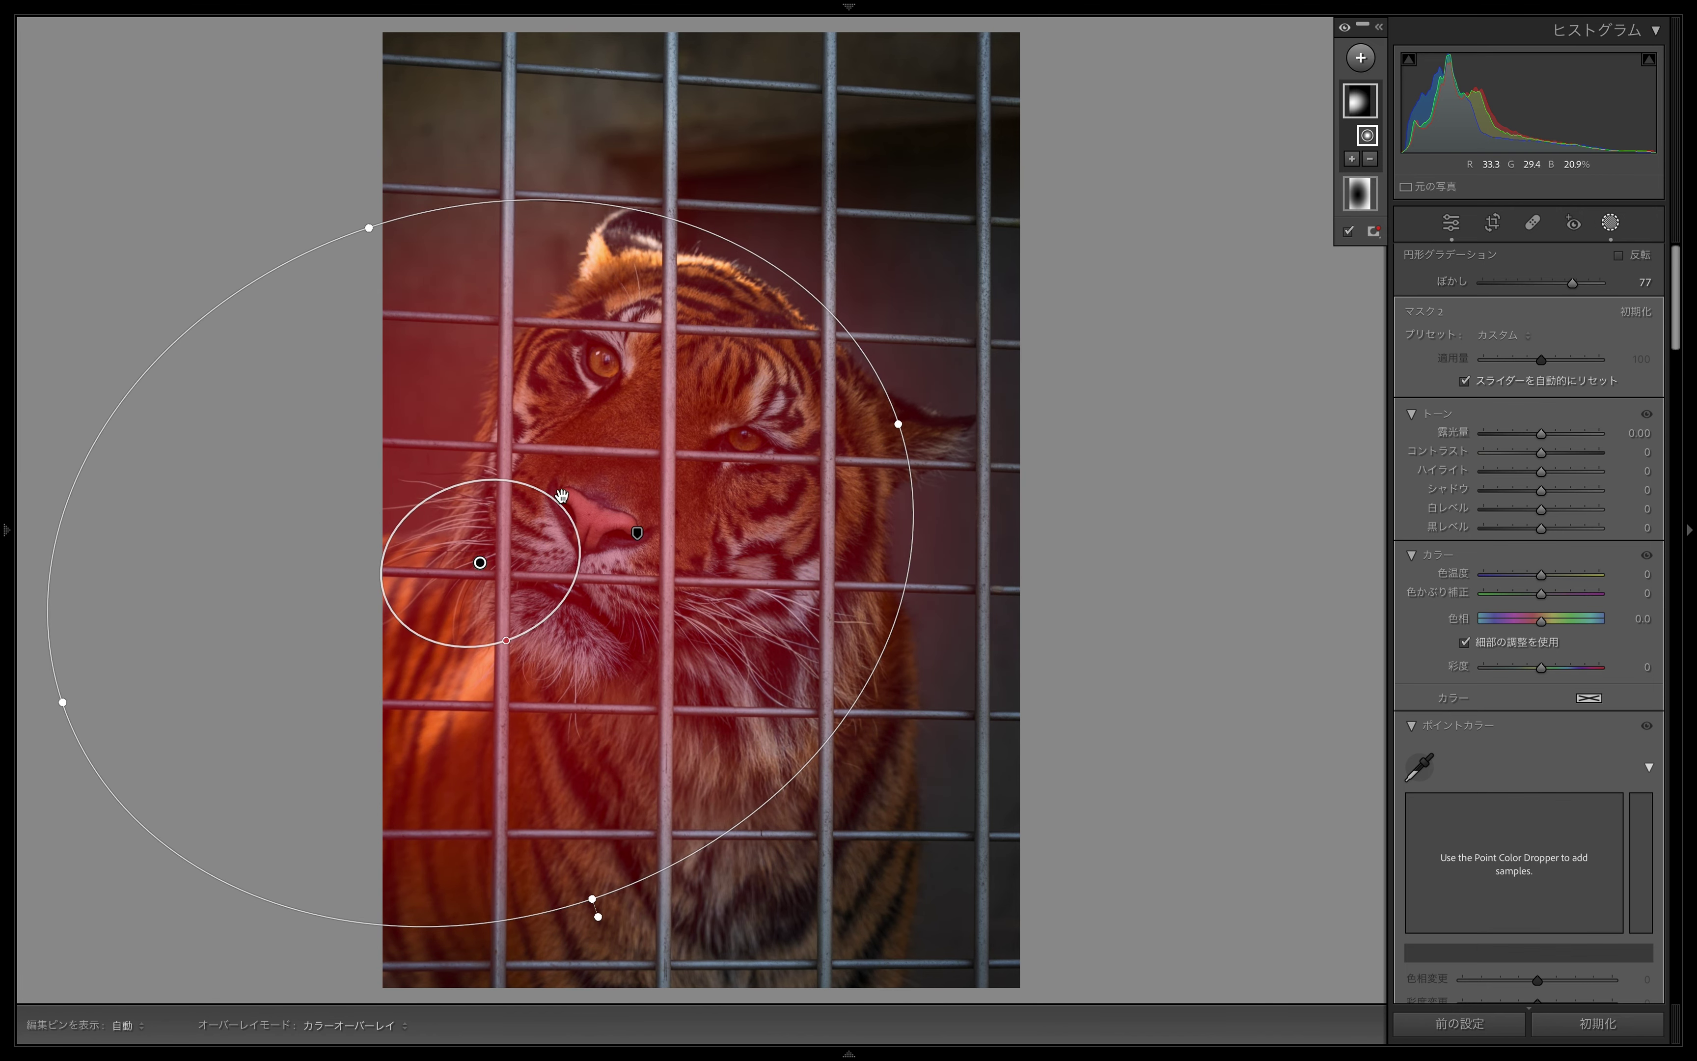
drag(1560, 433, 1555, 437)
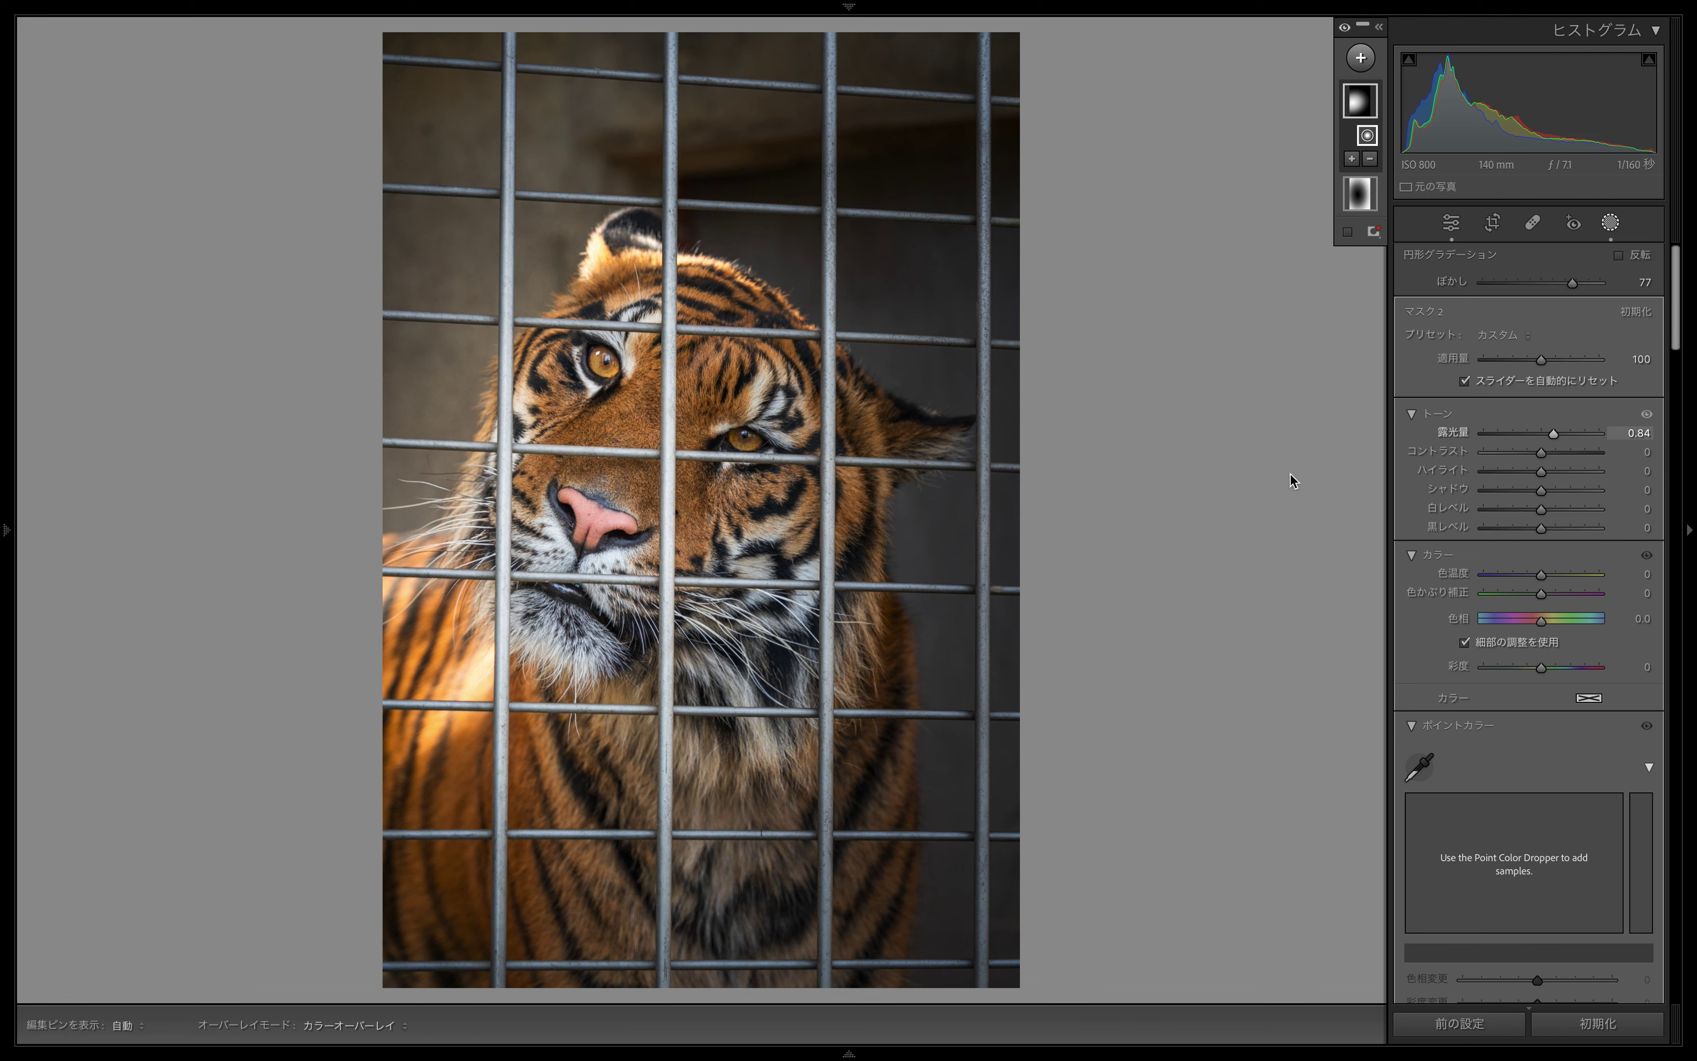
drag(602, 504, 643, 417)
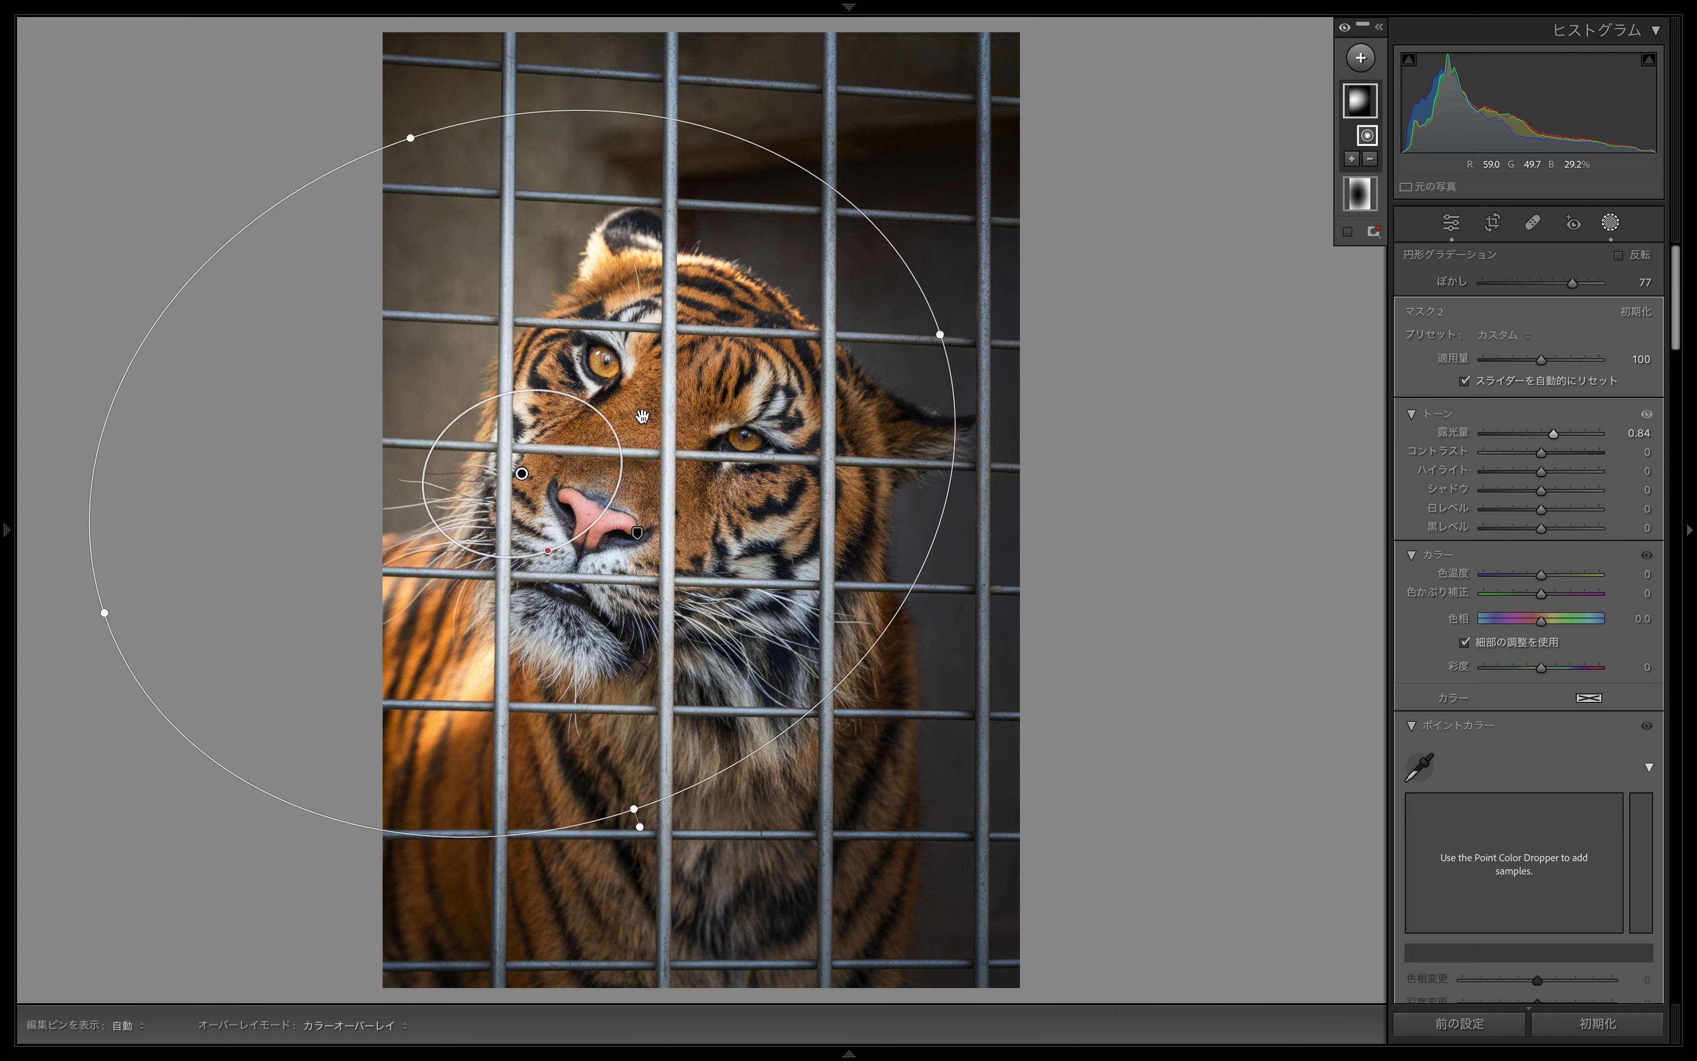
- Darken the photo's upper-left corner with a diagonal linear gradient mask reaching the tiger's eye, at exposure −0.30
click(1361, 59)
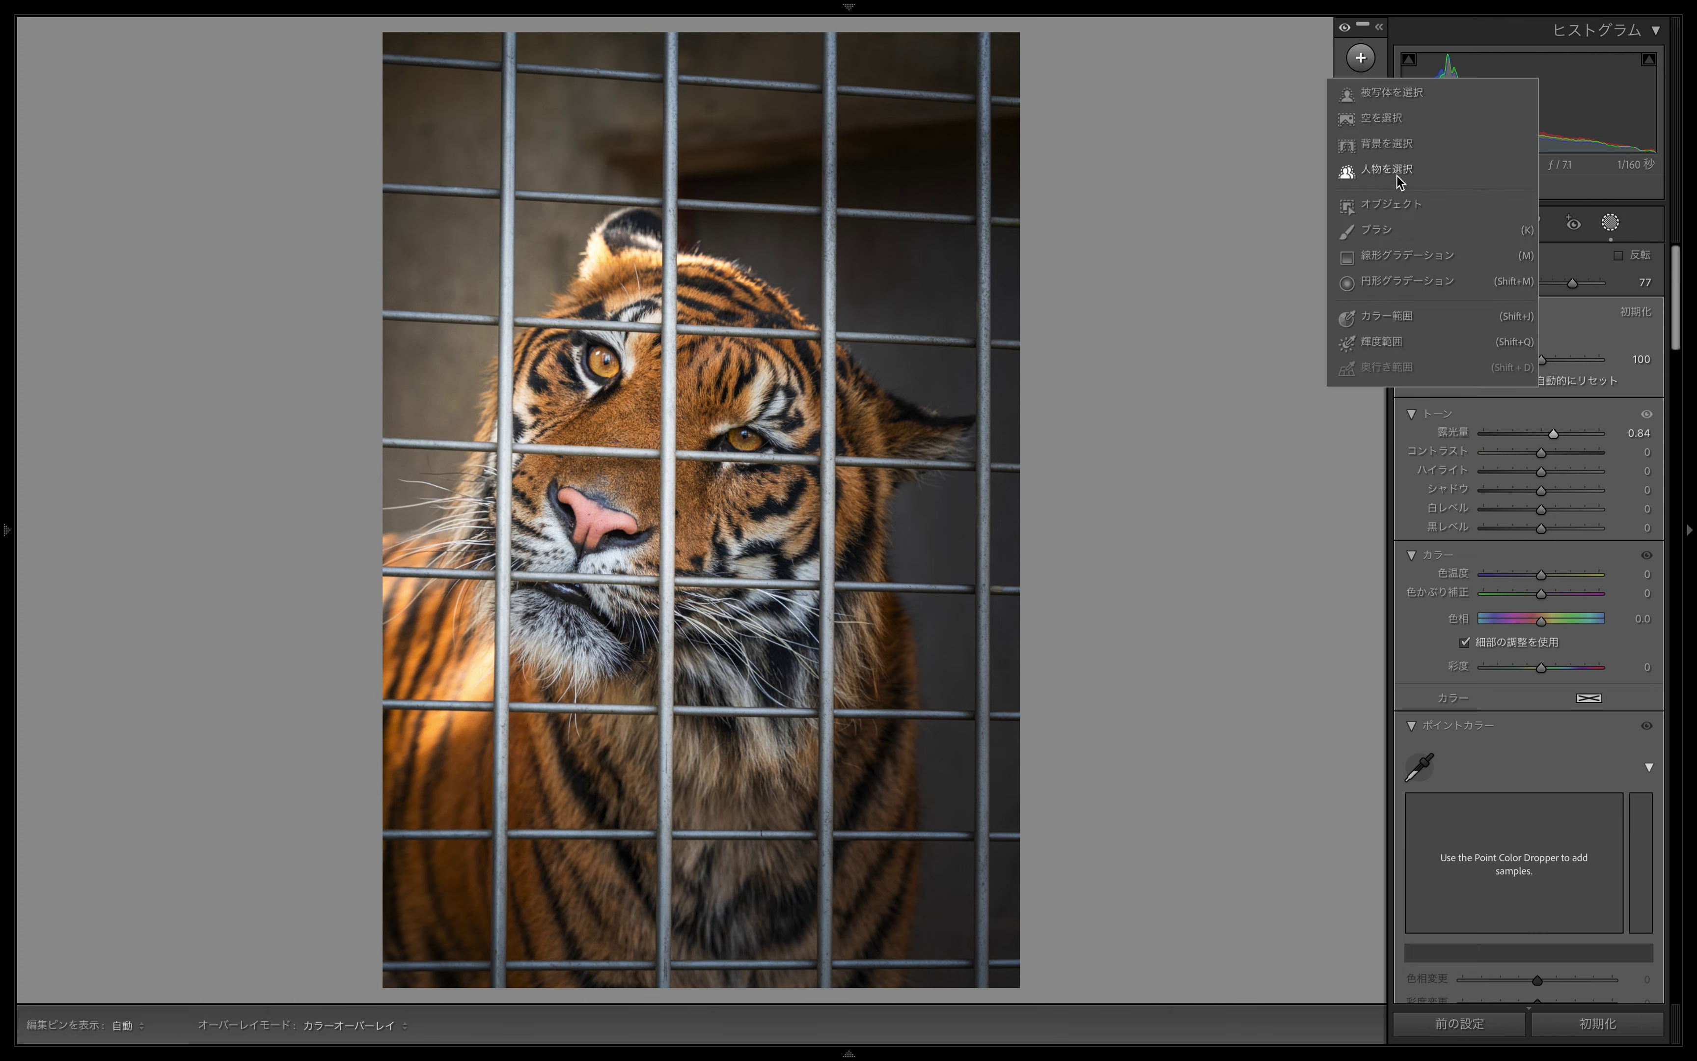
click(1403, 254)
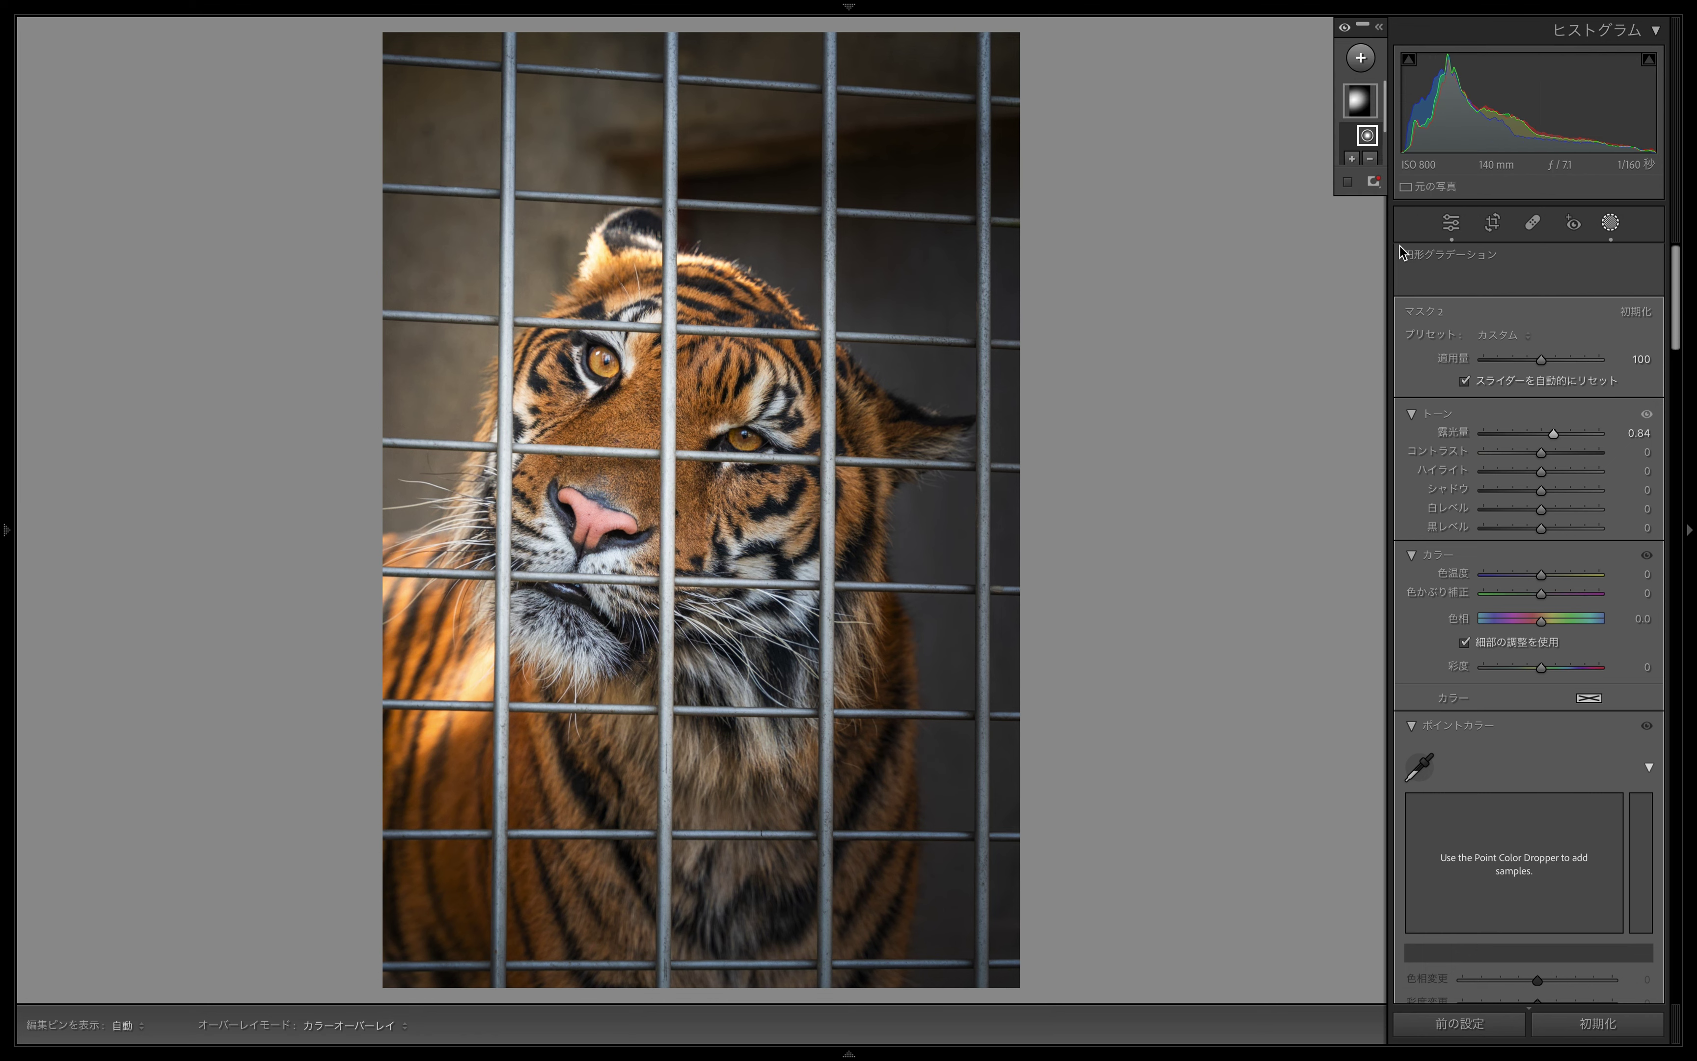
drag(374, 154, 583, 357)
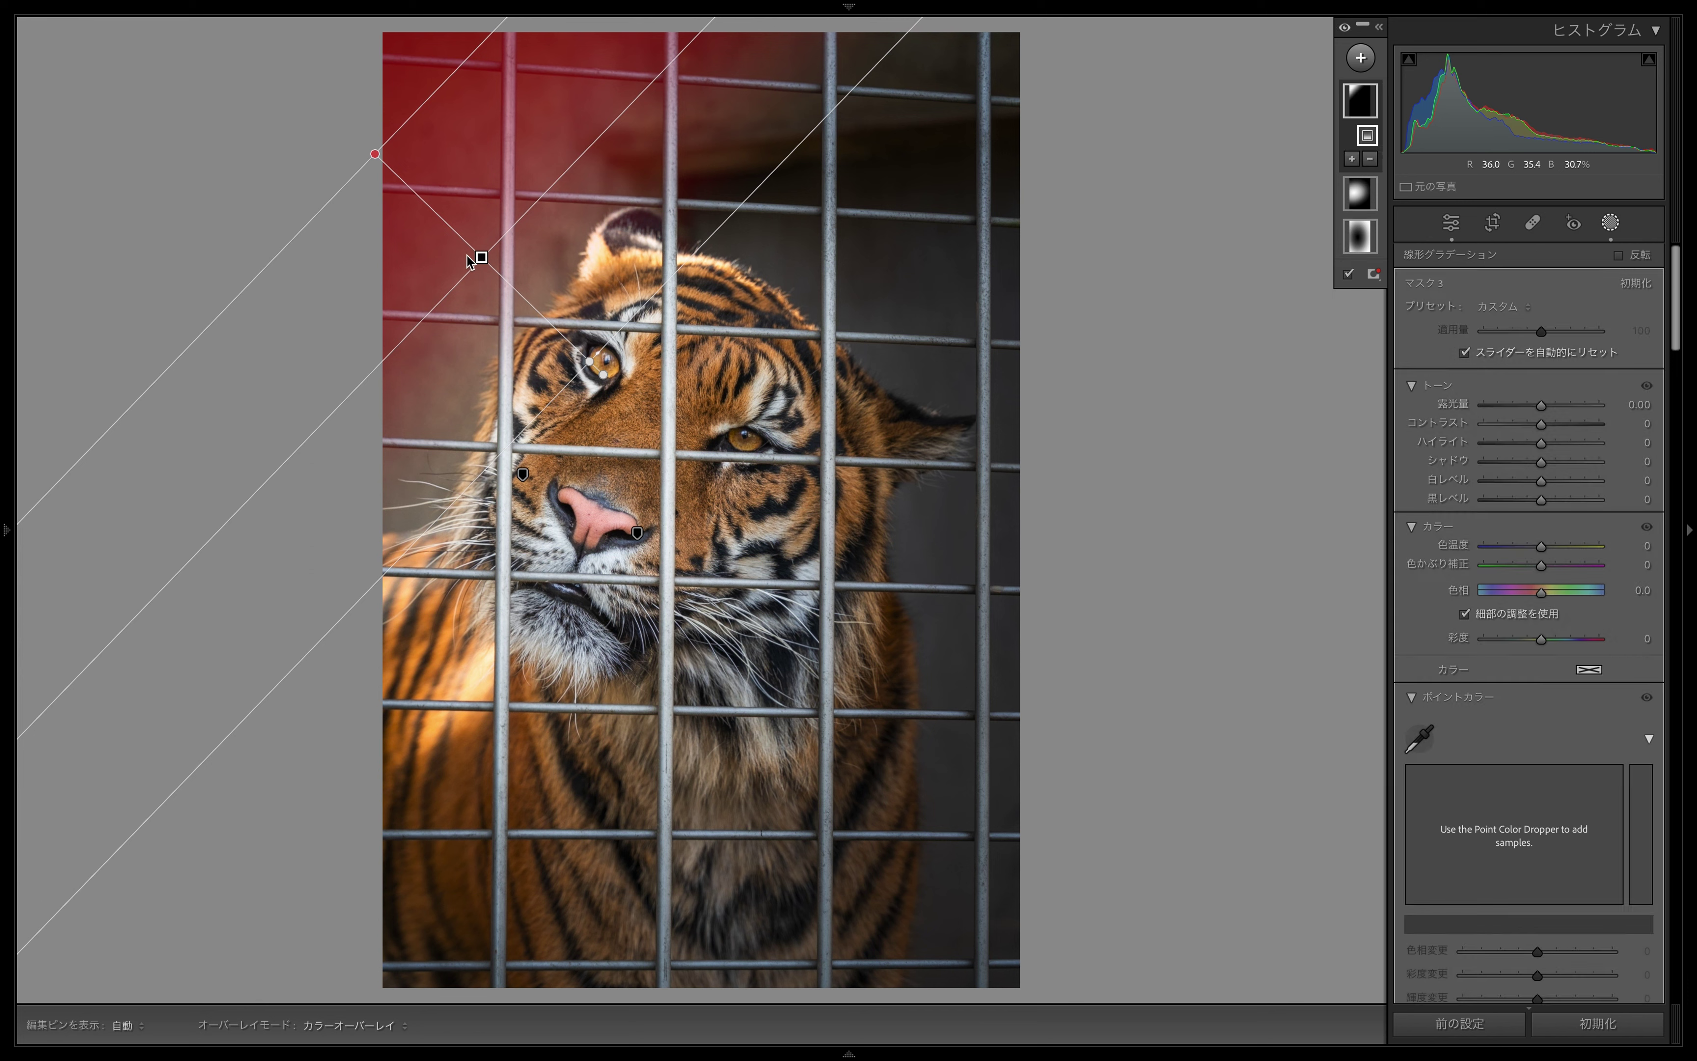
drag(482, 257, 517, 277)
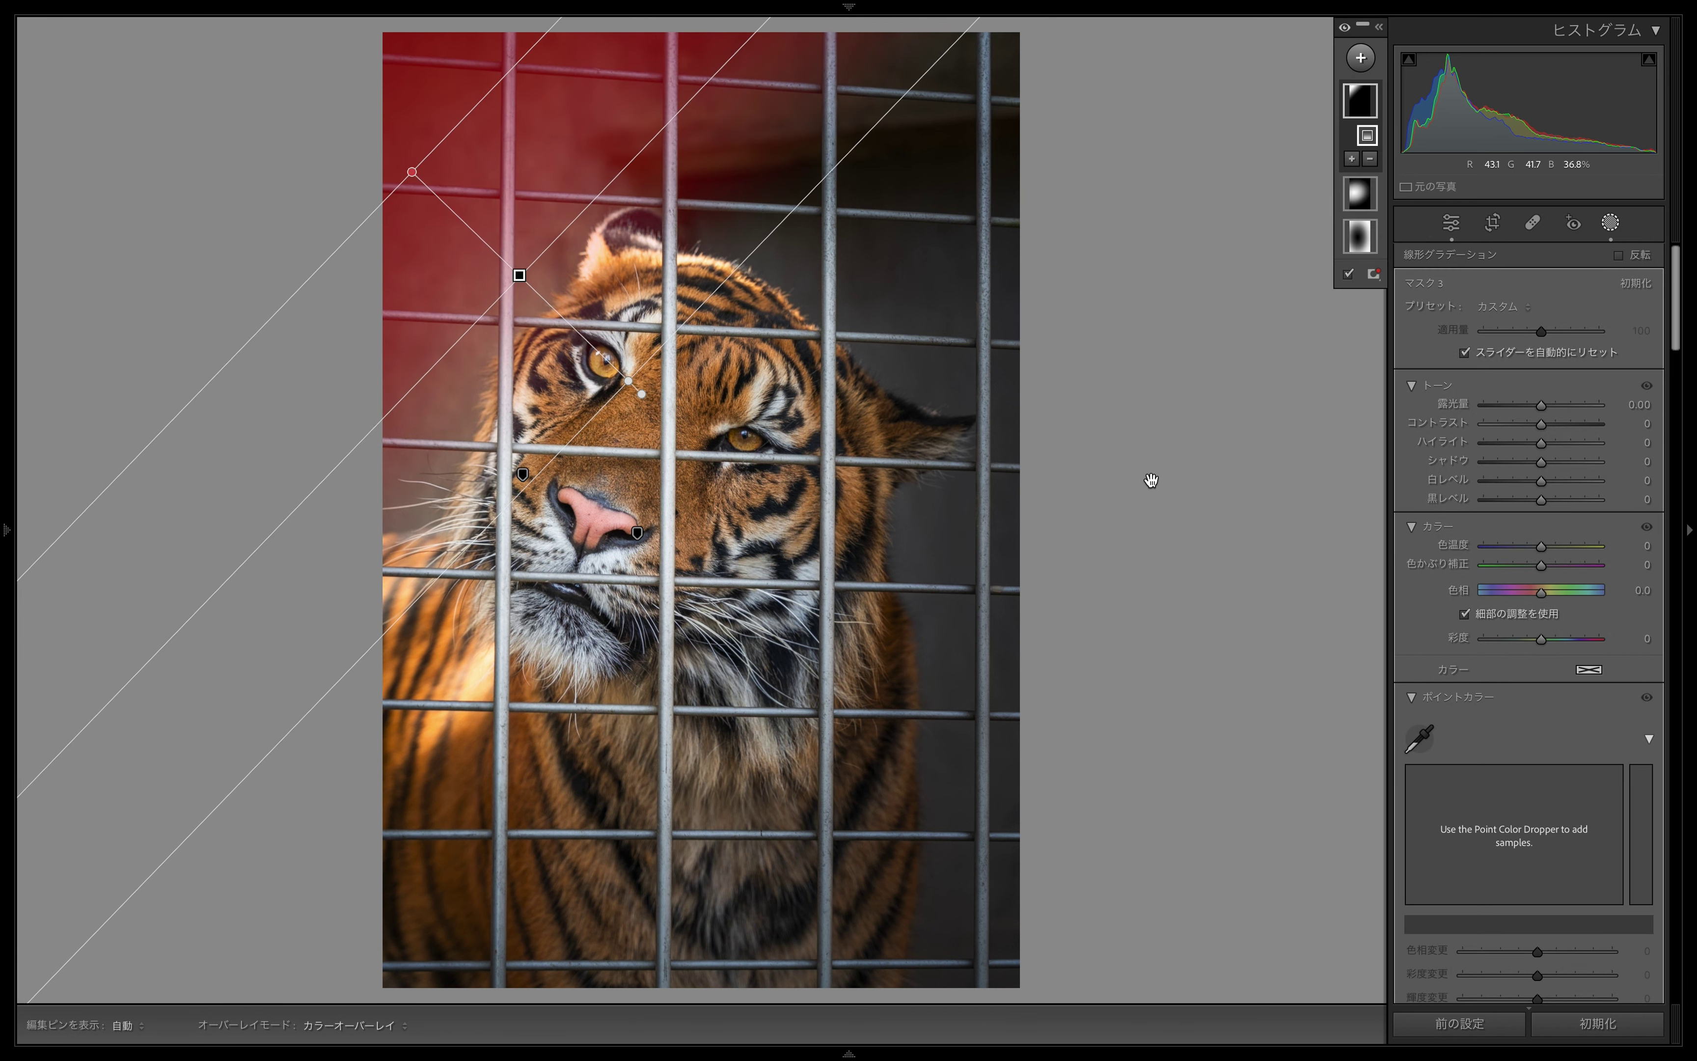
drag(1547, 405, 1540, 402)
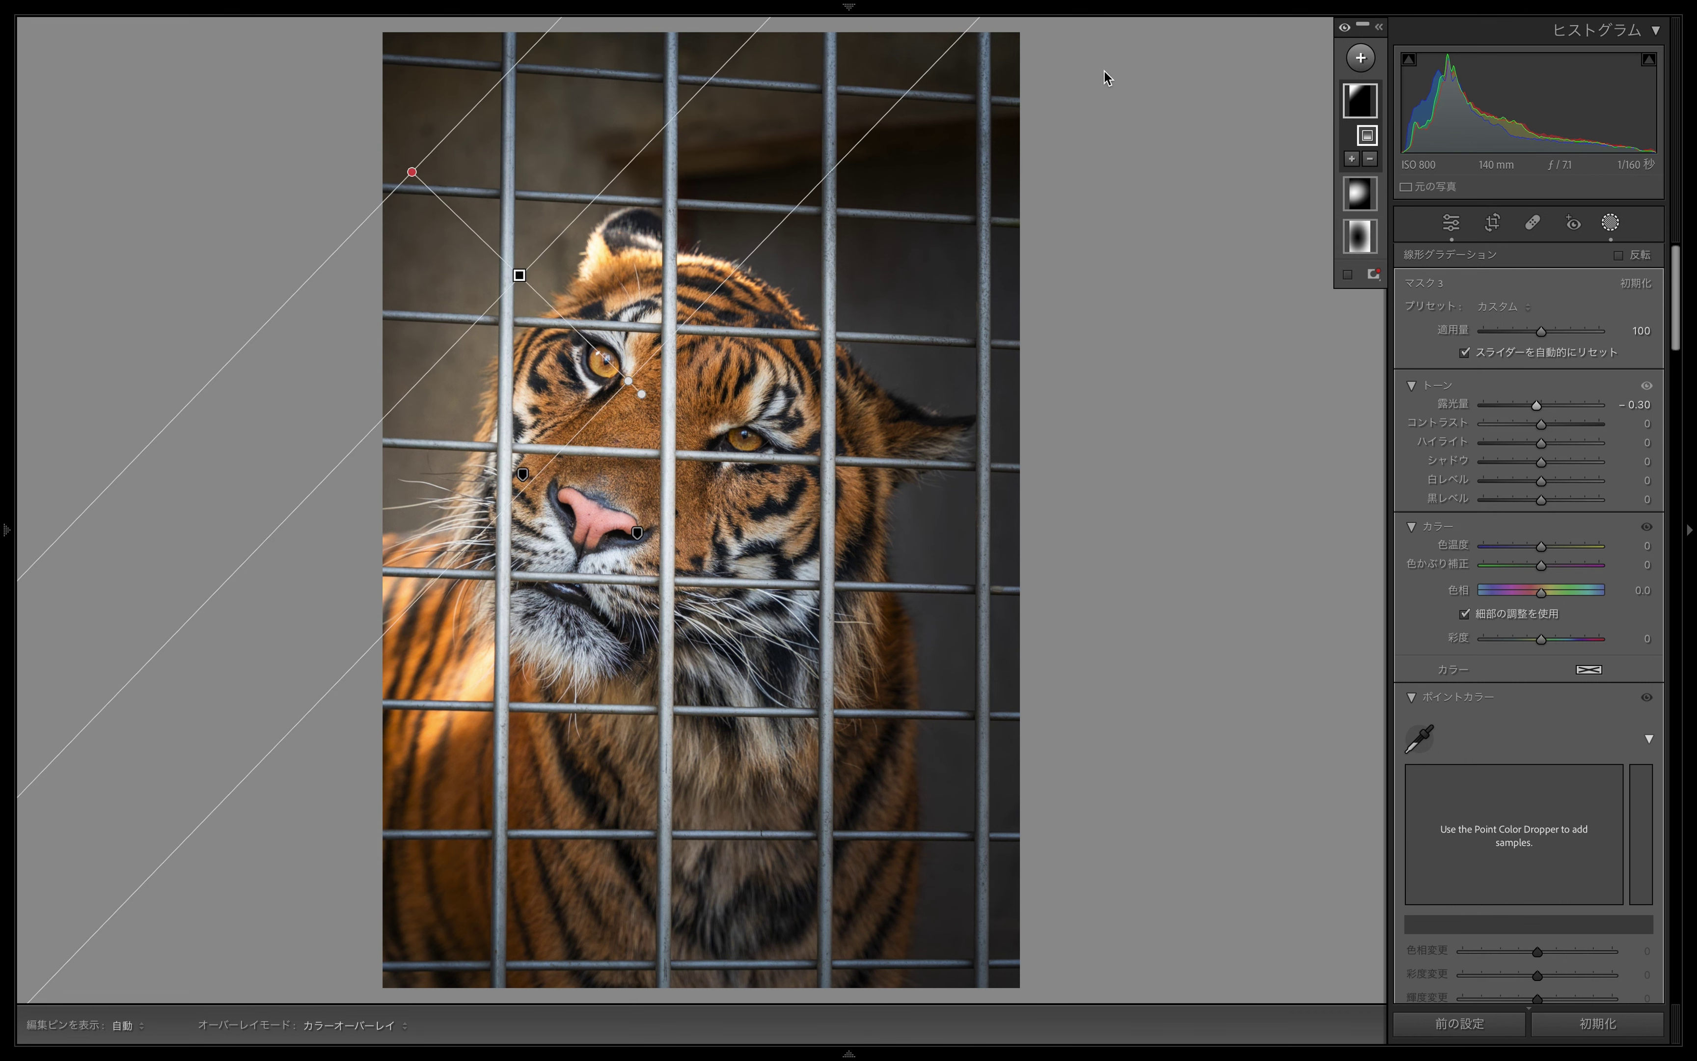
- Darken the top of the photo with a near-horizontal linear gradient mask reaching the tiger's raised ear, at exposure −0.11
click(1361, 59)
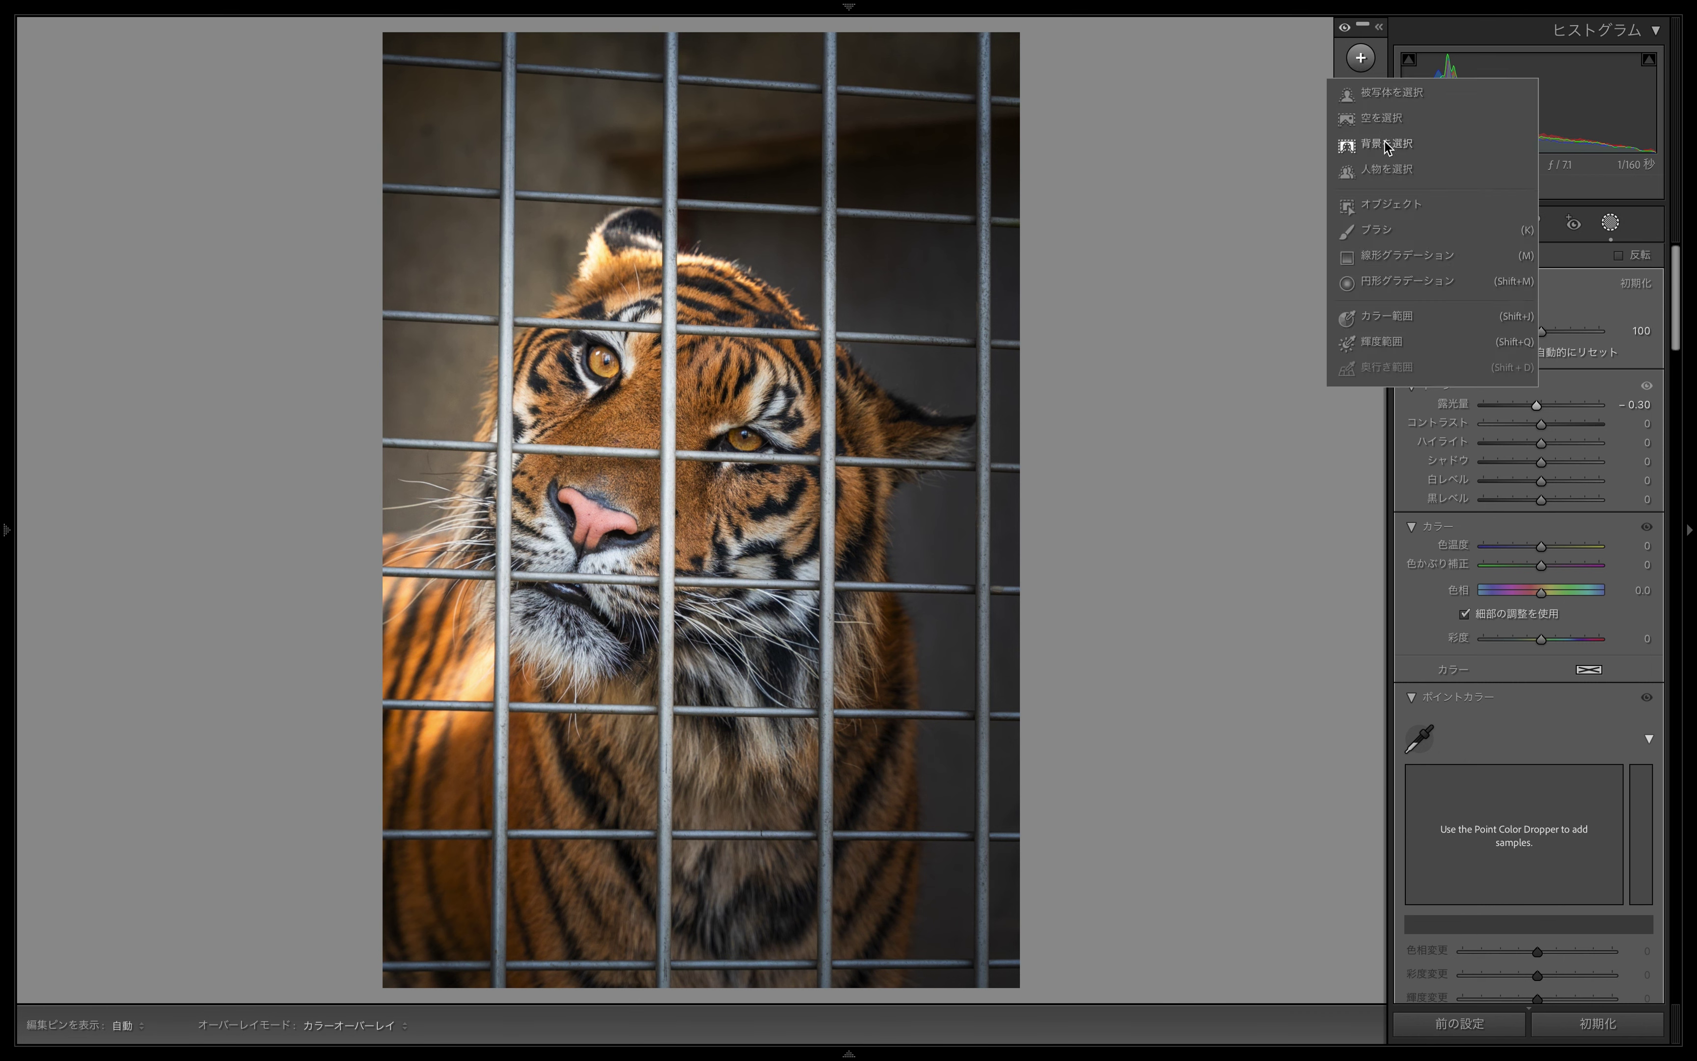
click(1397, 257)
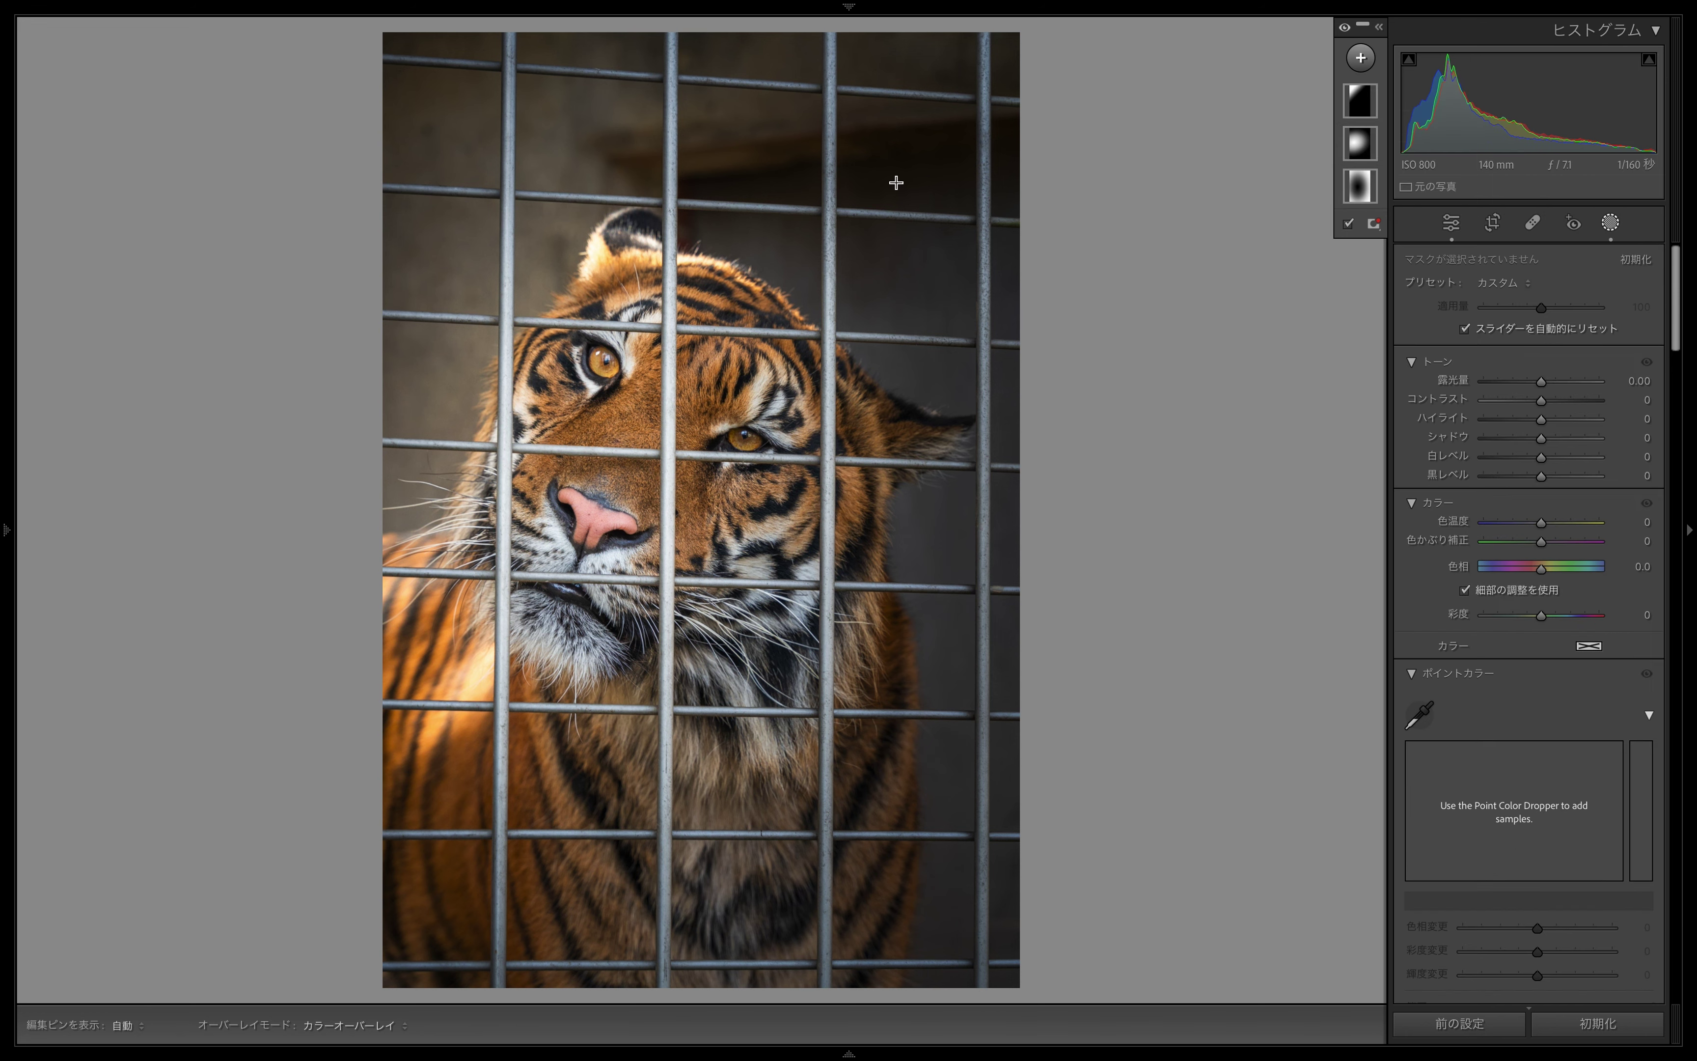
drag(674, 76, 665, 239)
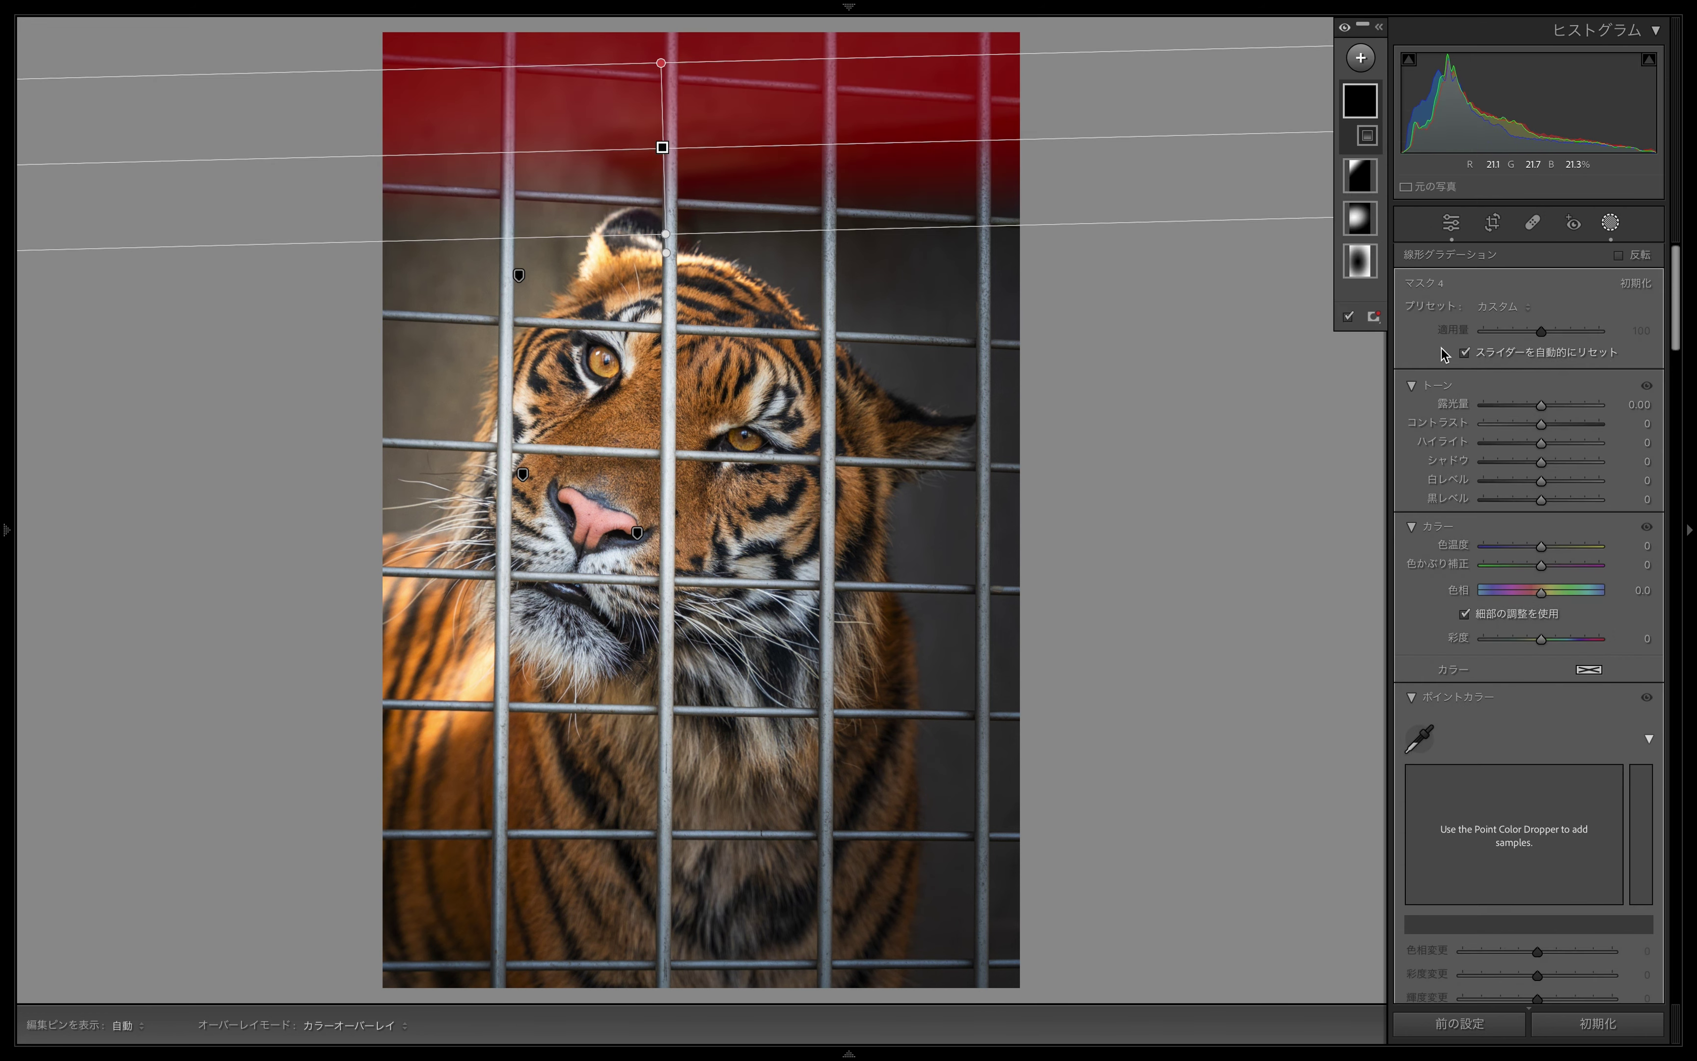
drag(1542, 408, 1539, 407)
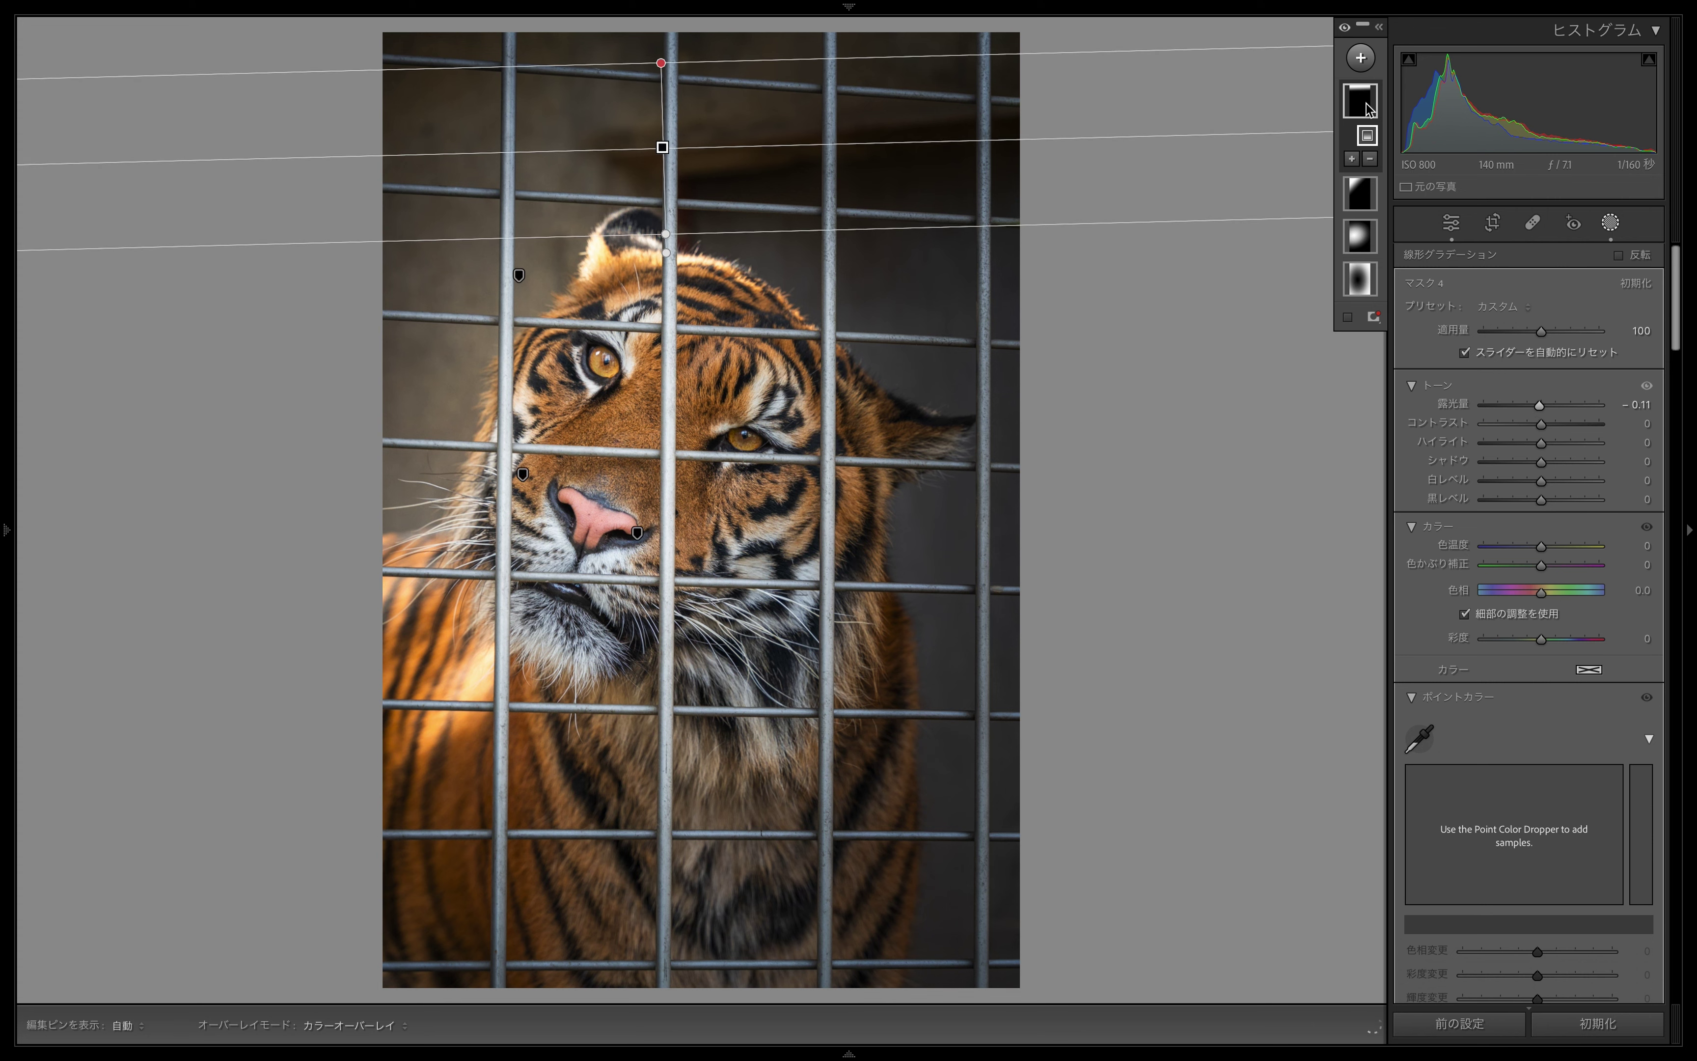
- Darken the area around the face with a large, tilted, inverted radial gradient mask extending past the photo's left edge, at exposure −0.25
click(1362, 59)
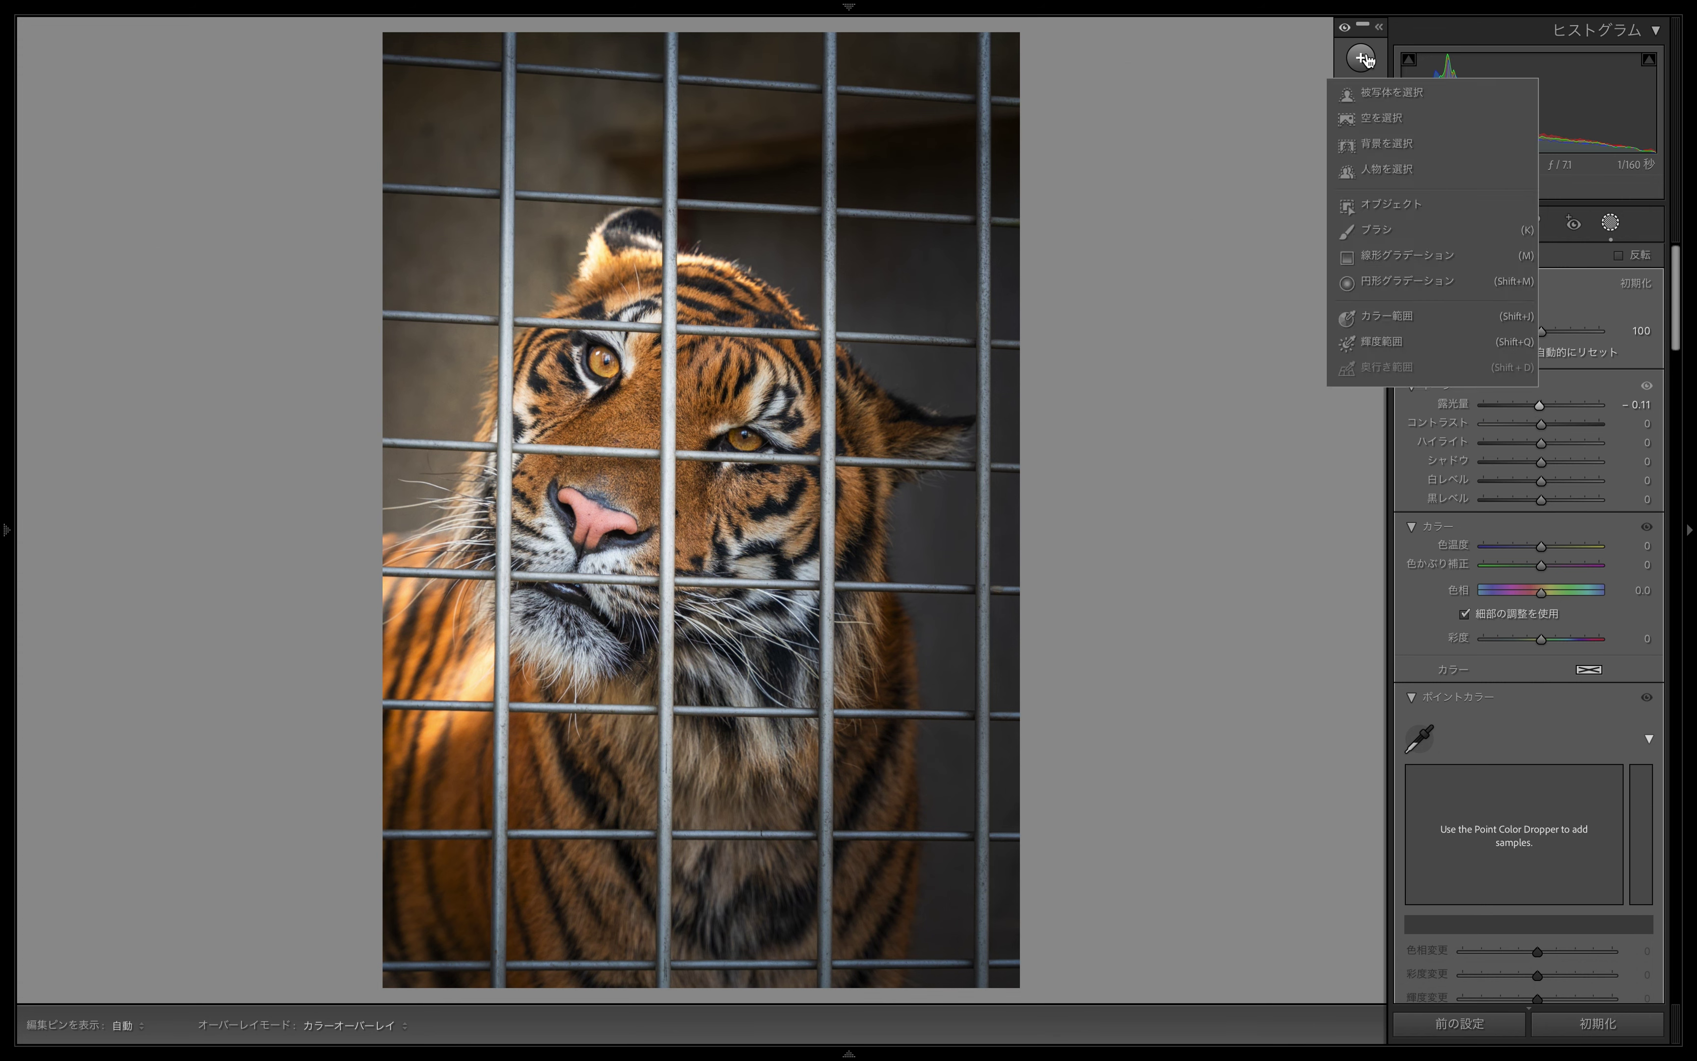
click(1431, 288)
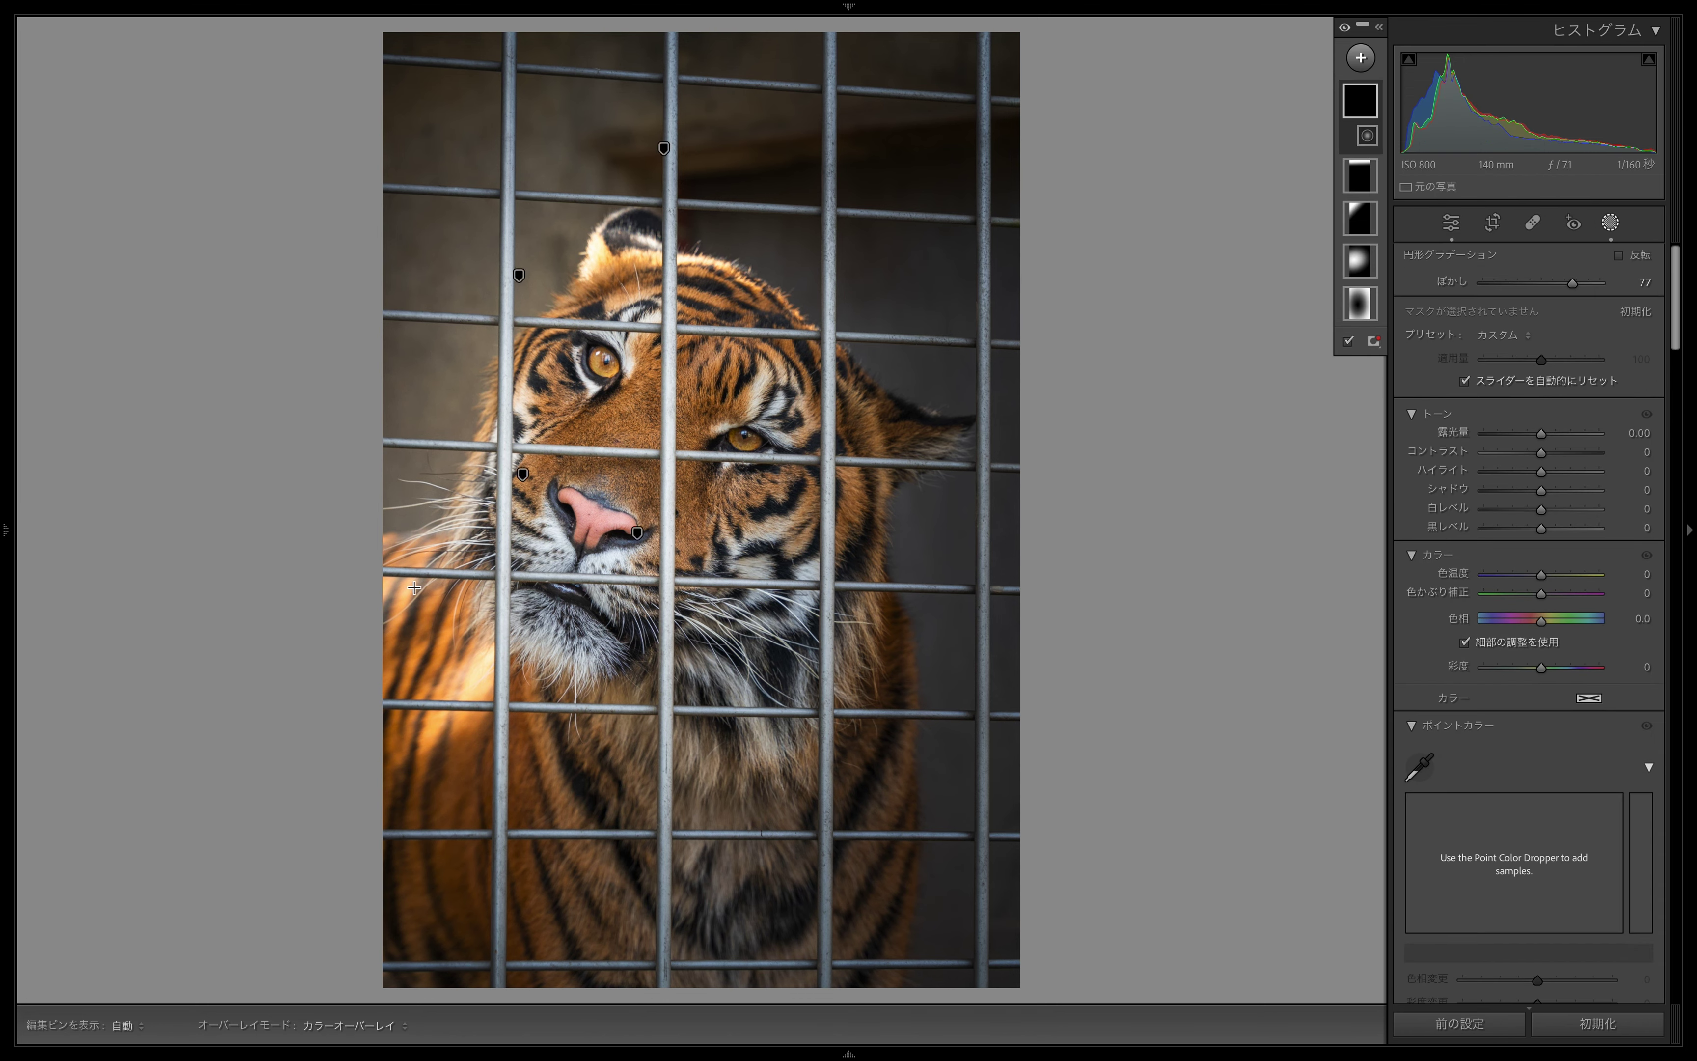
drag(249, 624, 451, 765)
drag(266, 635, 466, 607)
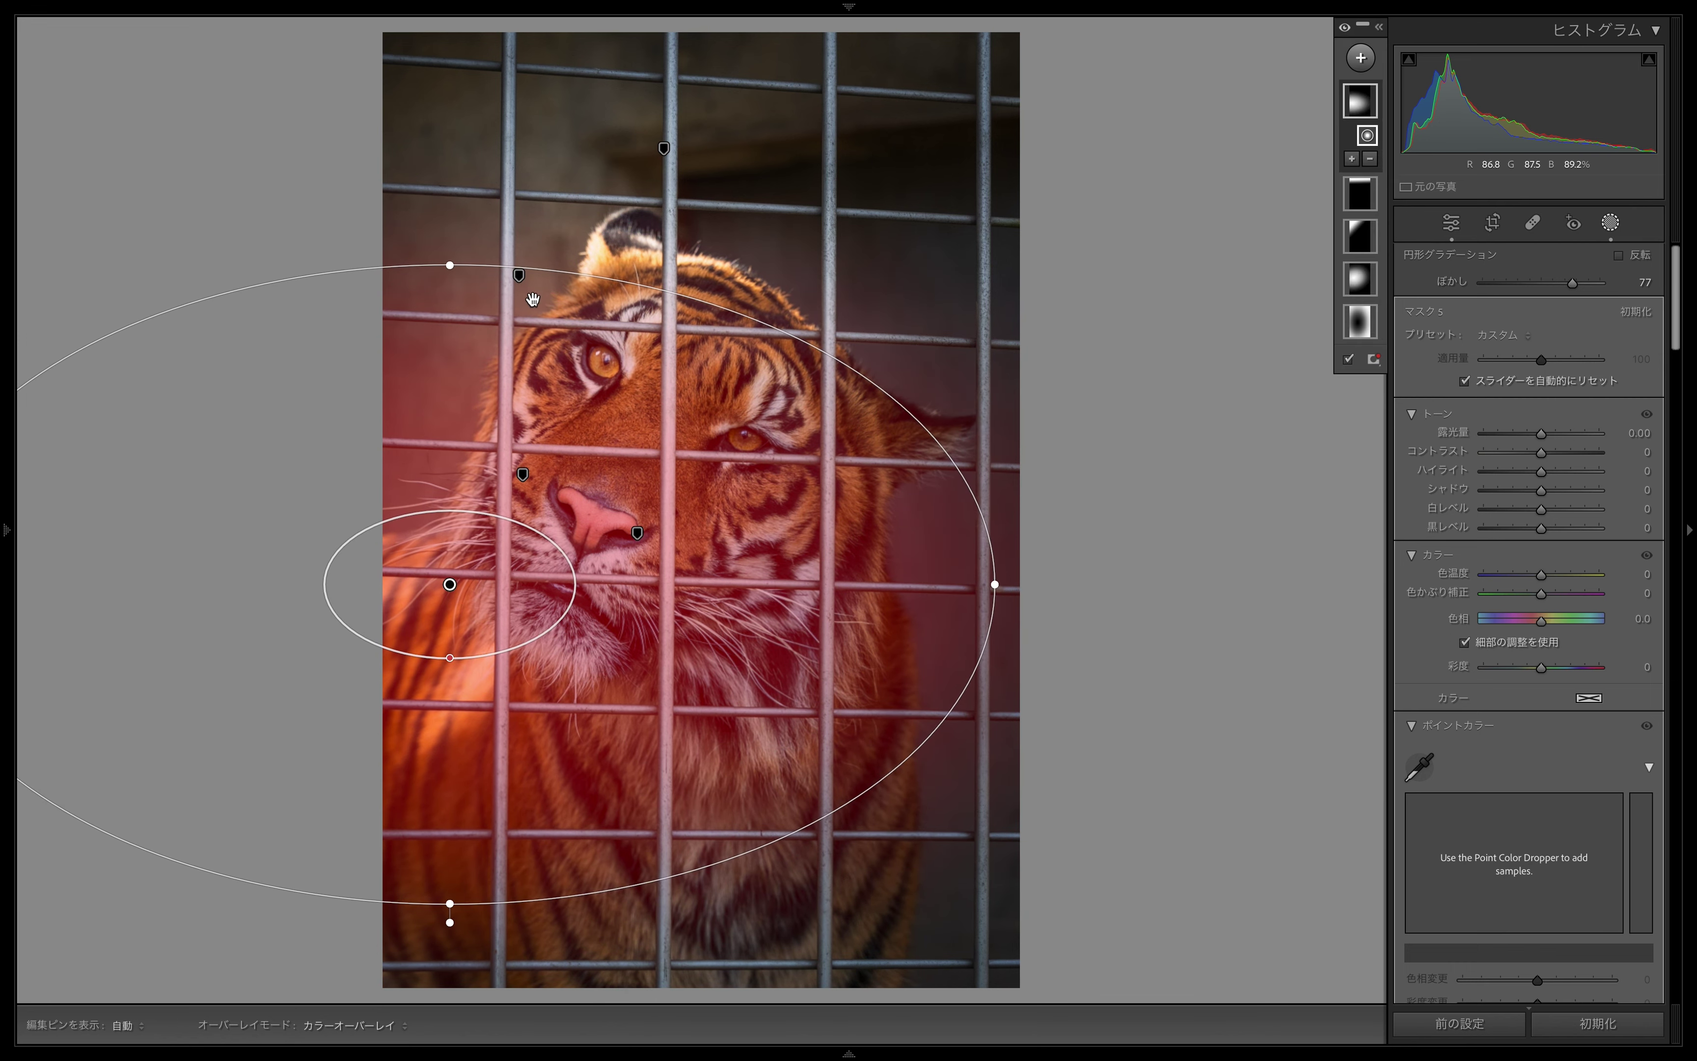
drag(456, 254, 392, 379)
drag(432, 452, 471, 429)
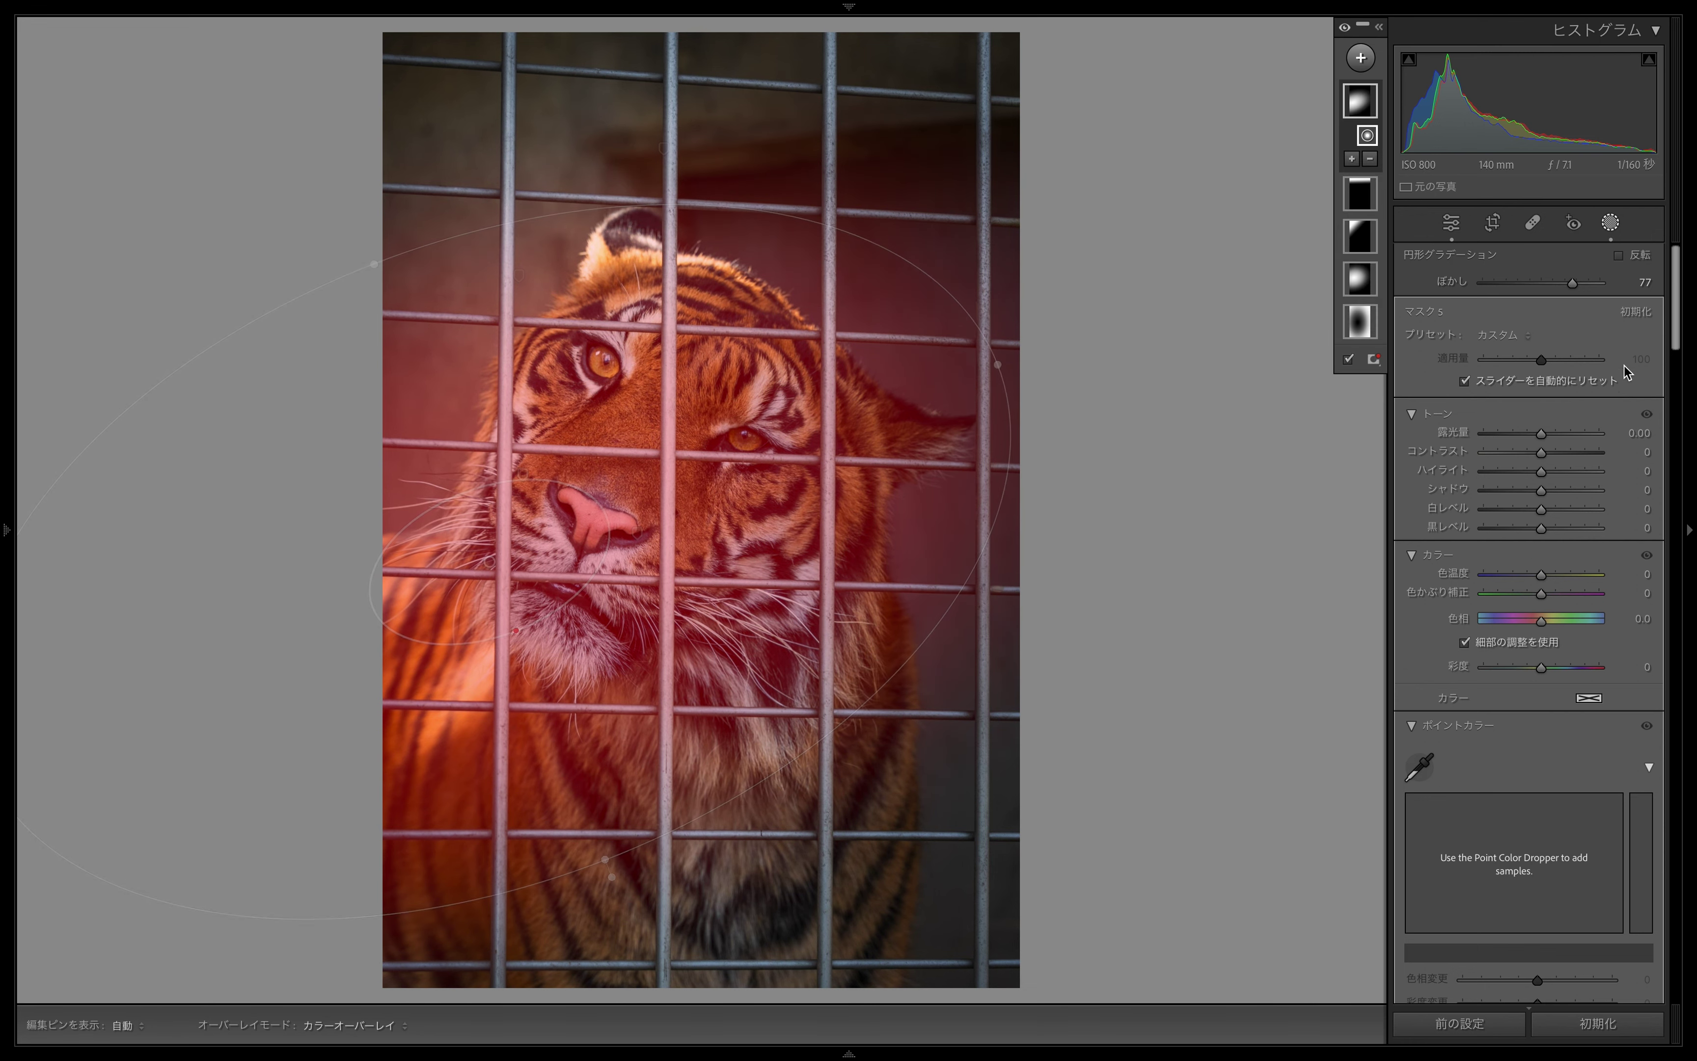
click(1640, 255)
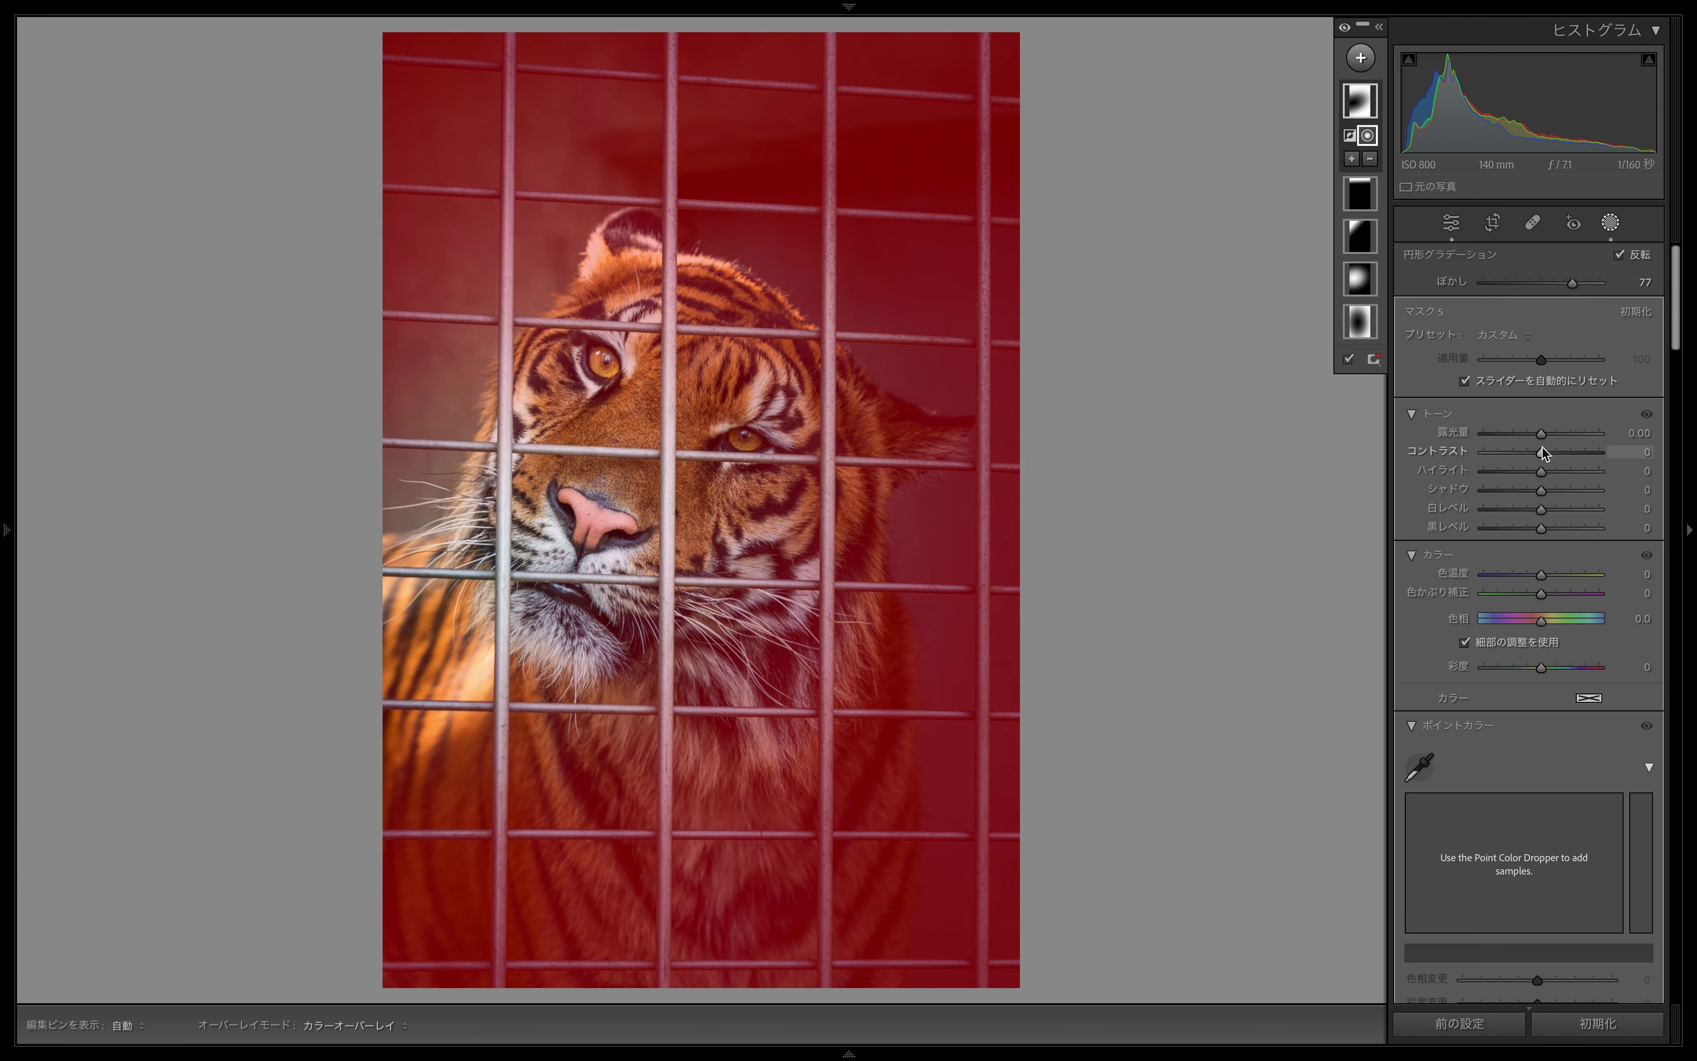
drag(1541, 433, 1536, 435)
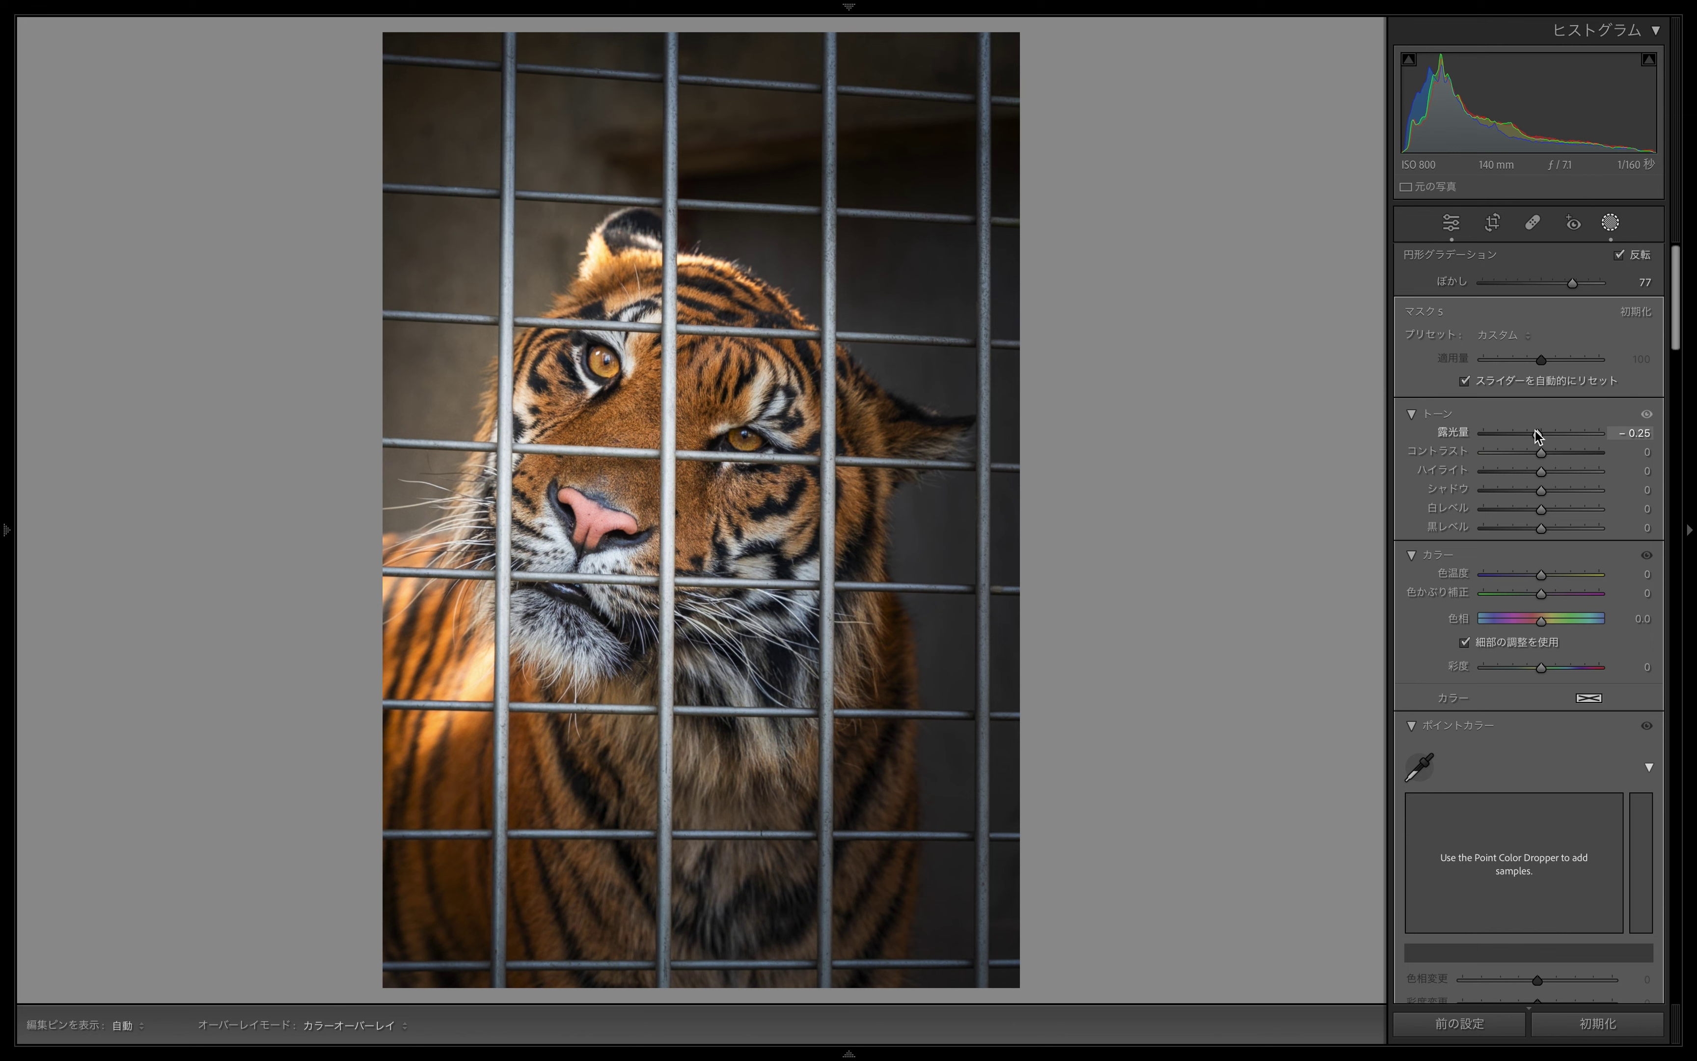
click(1364, 284)
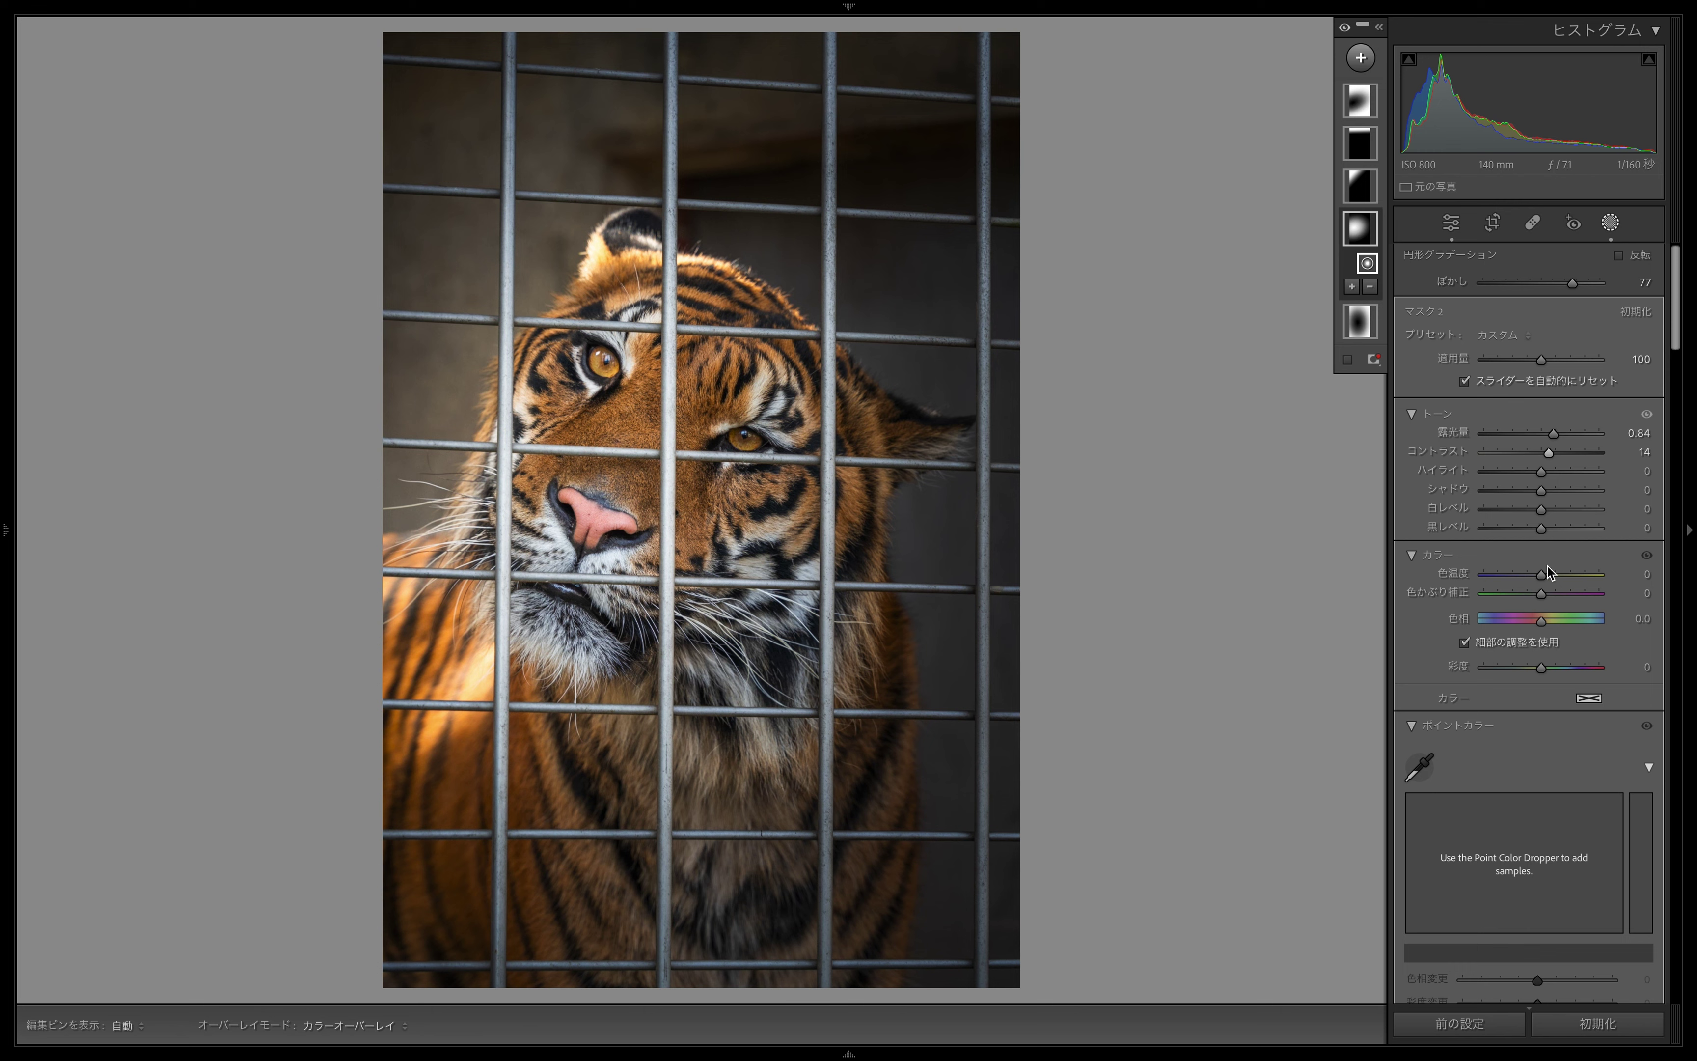
scroll(1548, 566, down, 5)
scroll(1586, 395, down, 4)
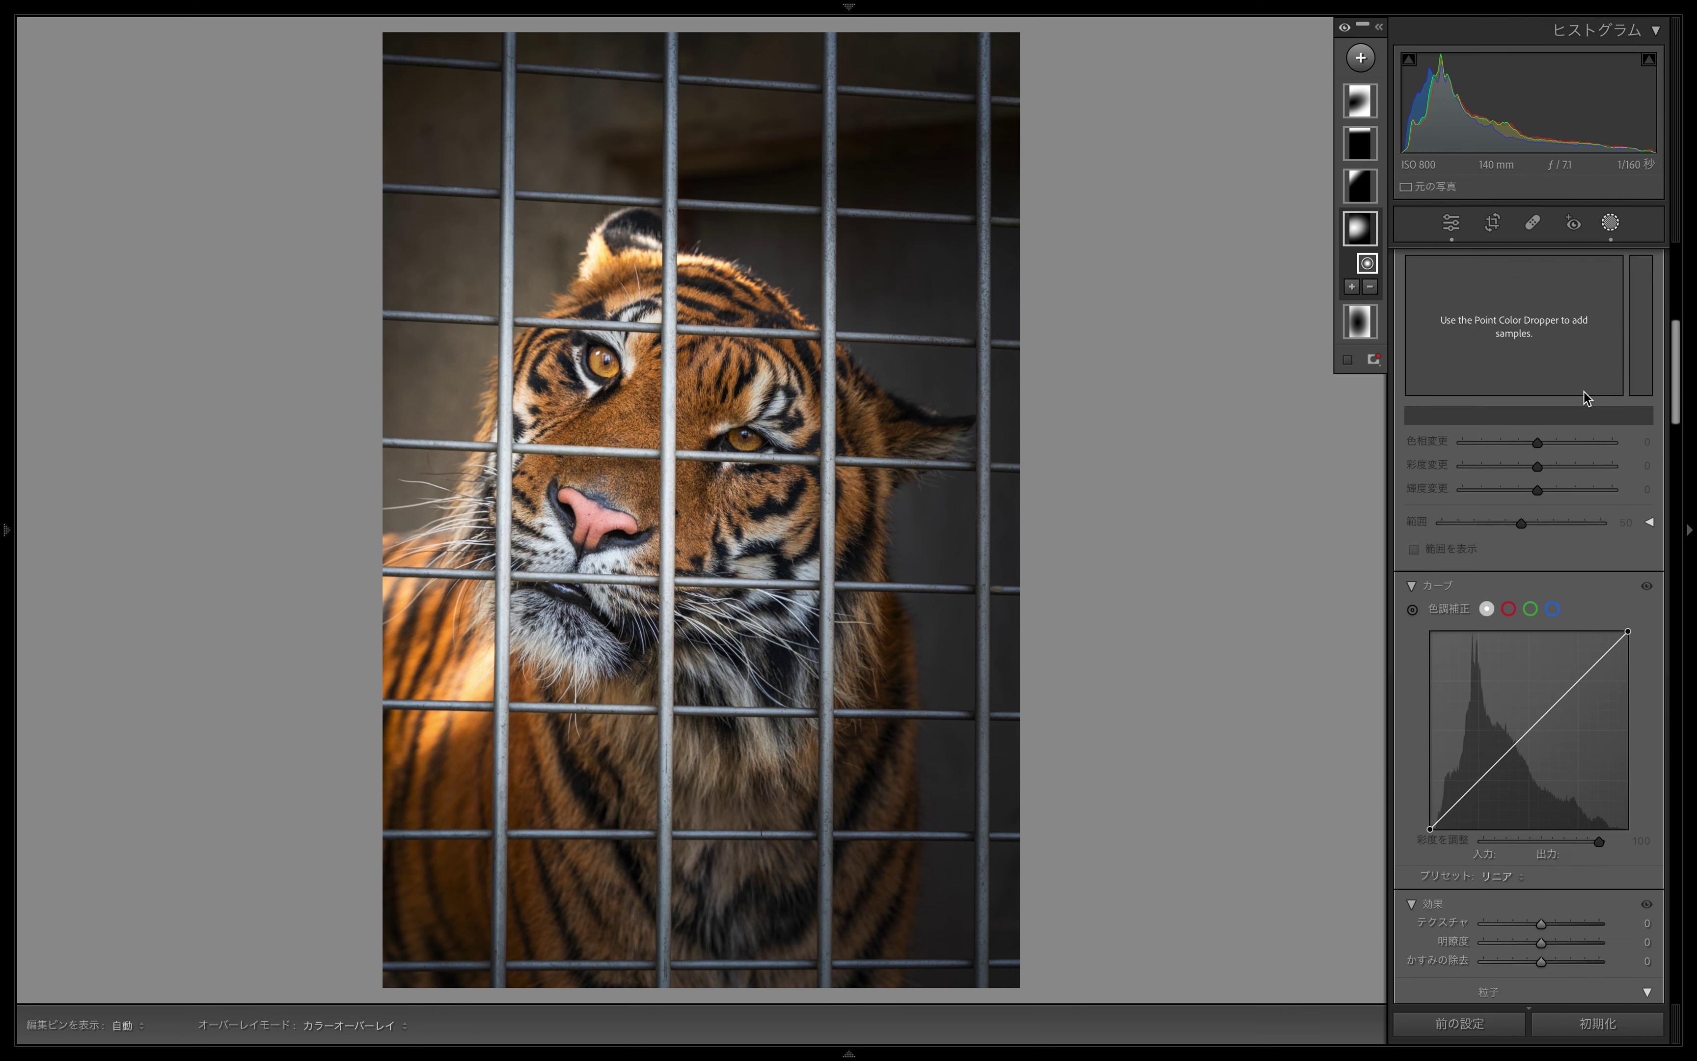
scroll(1587, 395, up, 5)
scroll(1585, 395, up, 5)
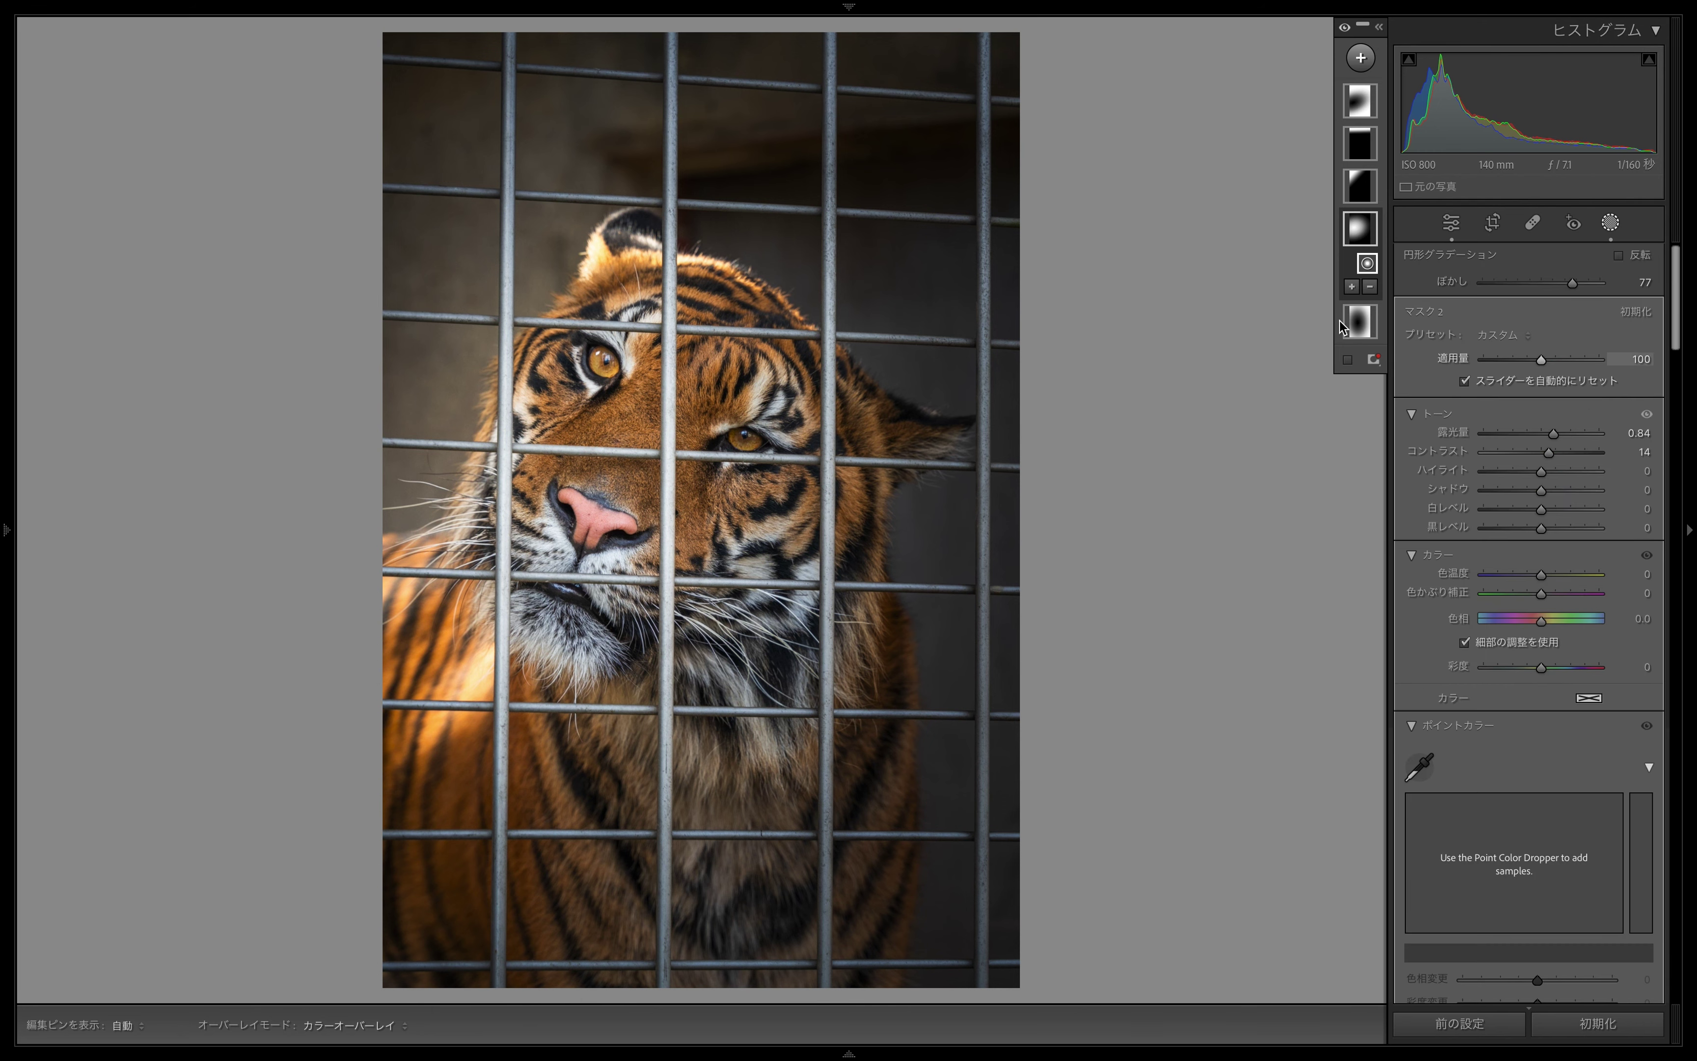
- Close masking and send the developed photo to Adobe Photoshop 2024 for editing, with its window filling the screen
click(1611, 223)
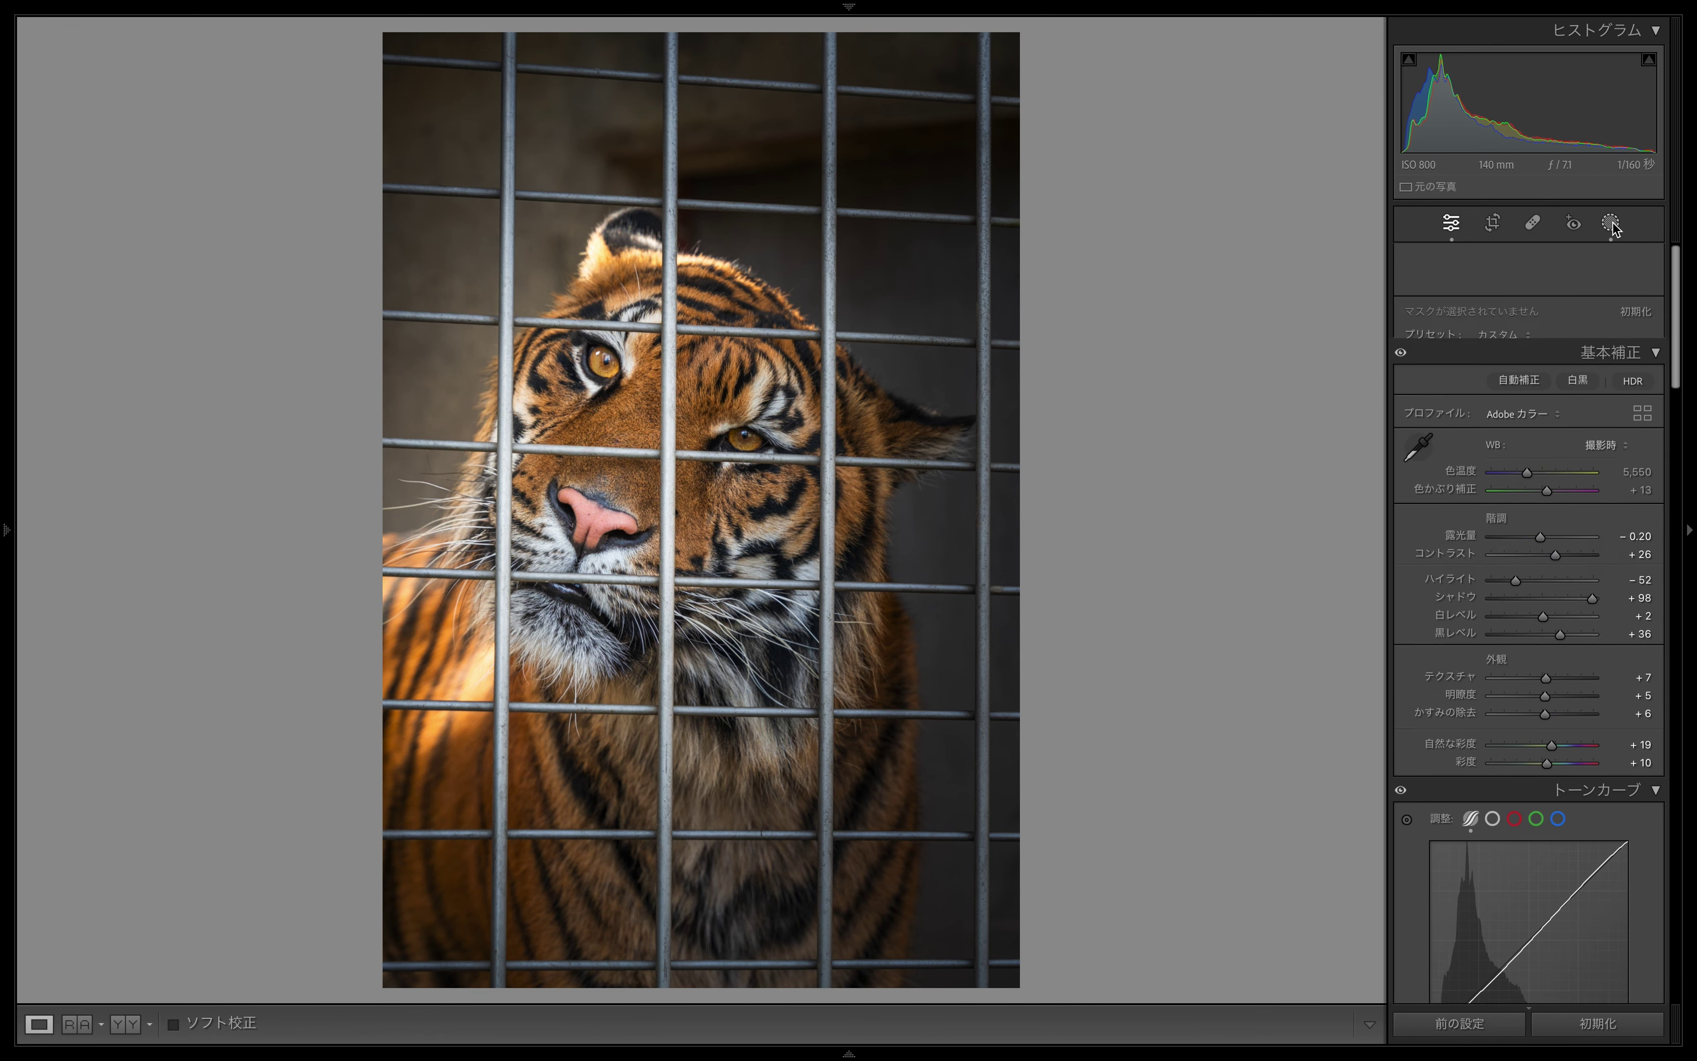
right_click(643, 437)
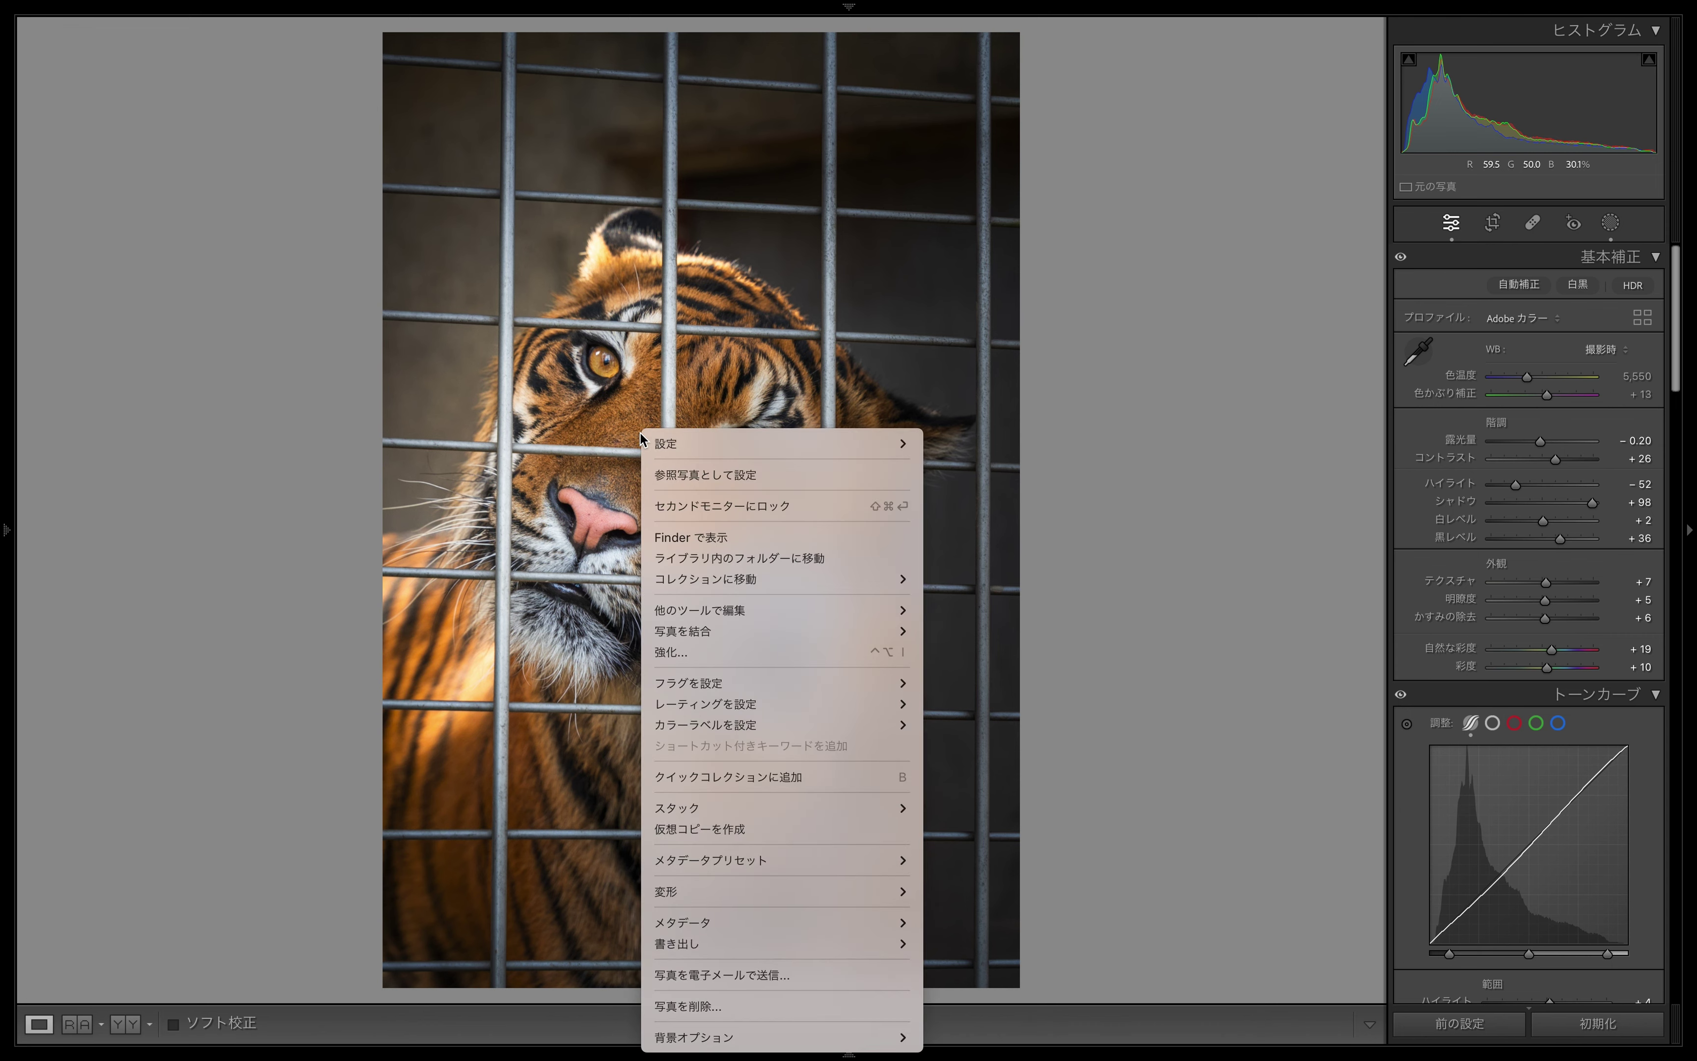
mouse_move(762, 607)
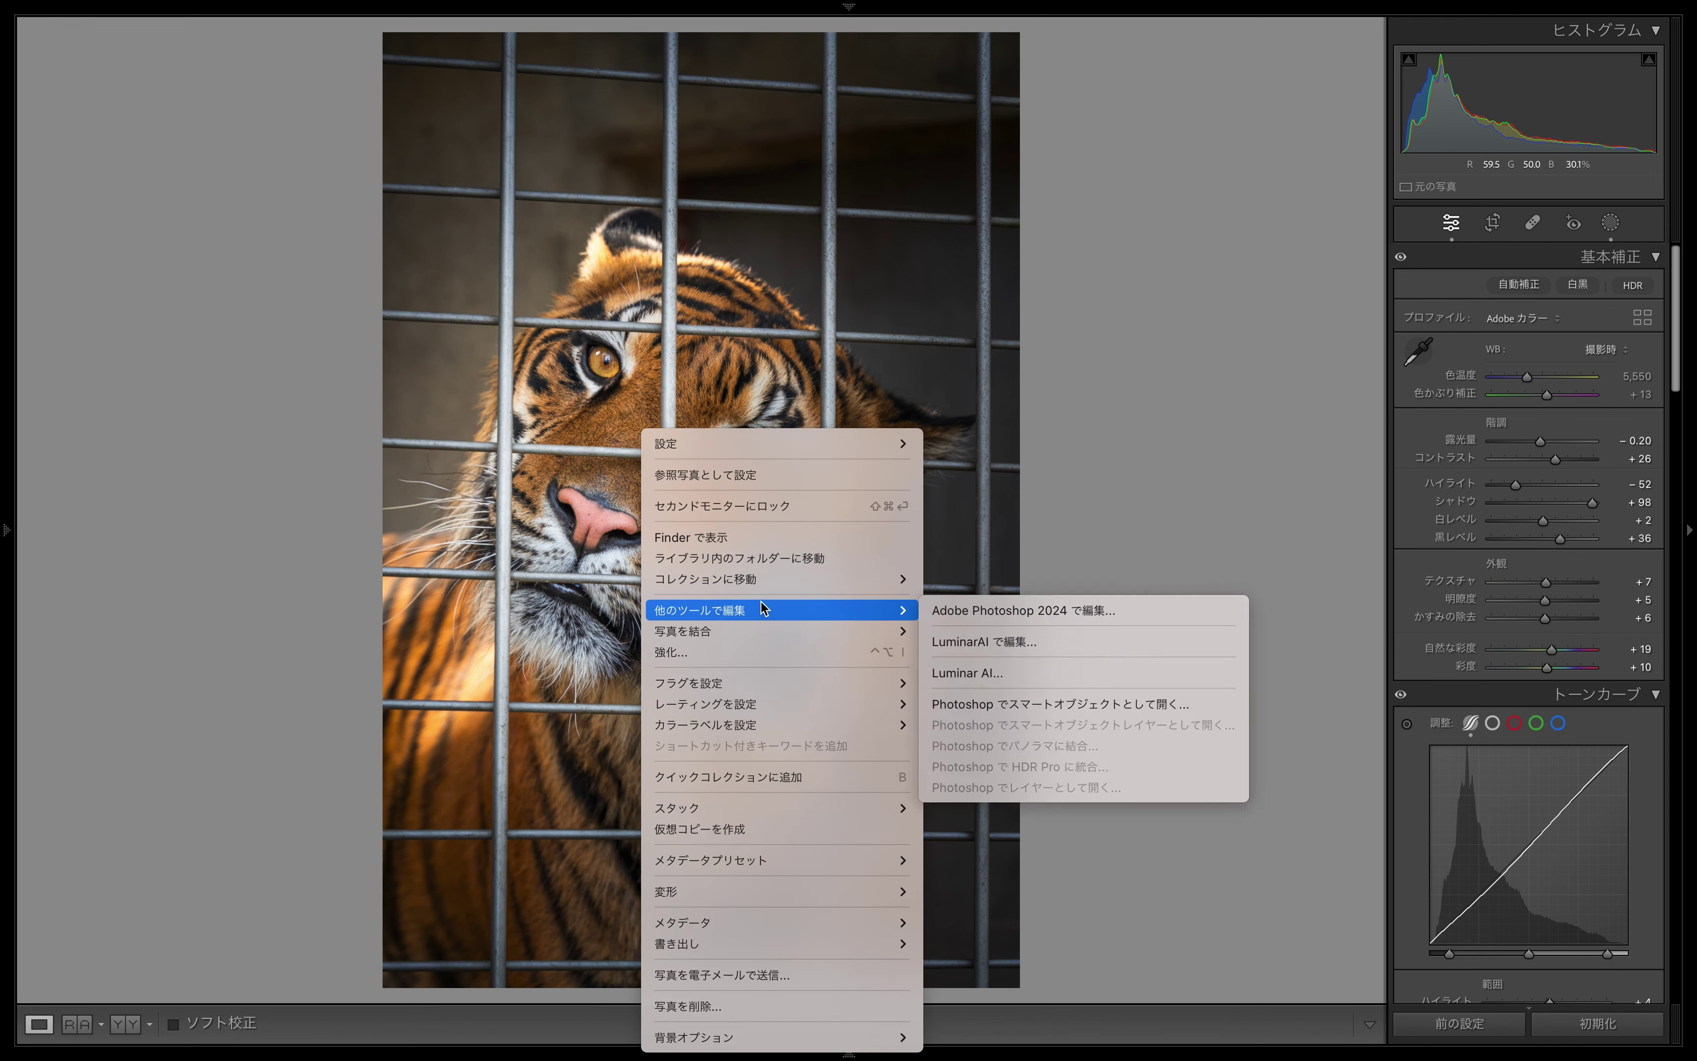
click(982, 611)
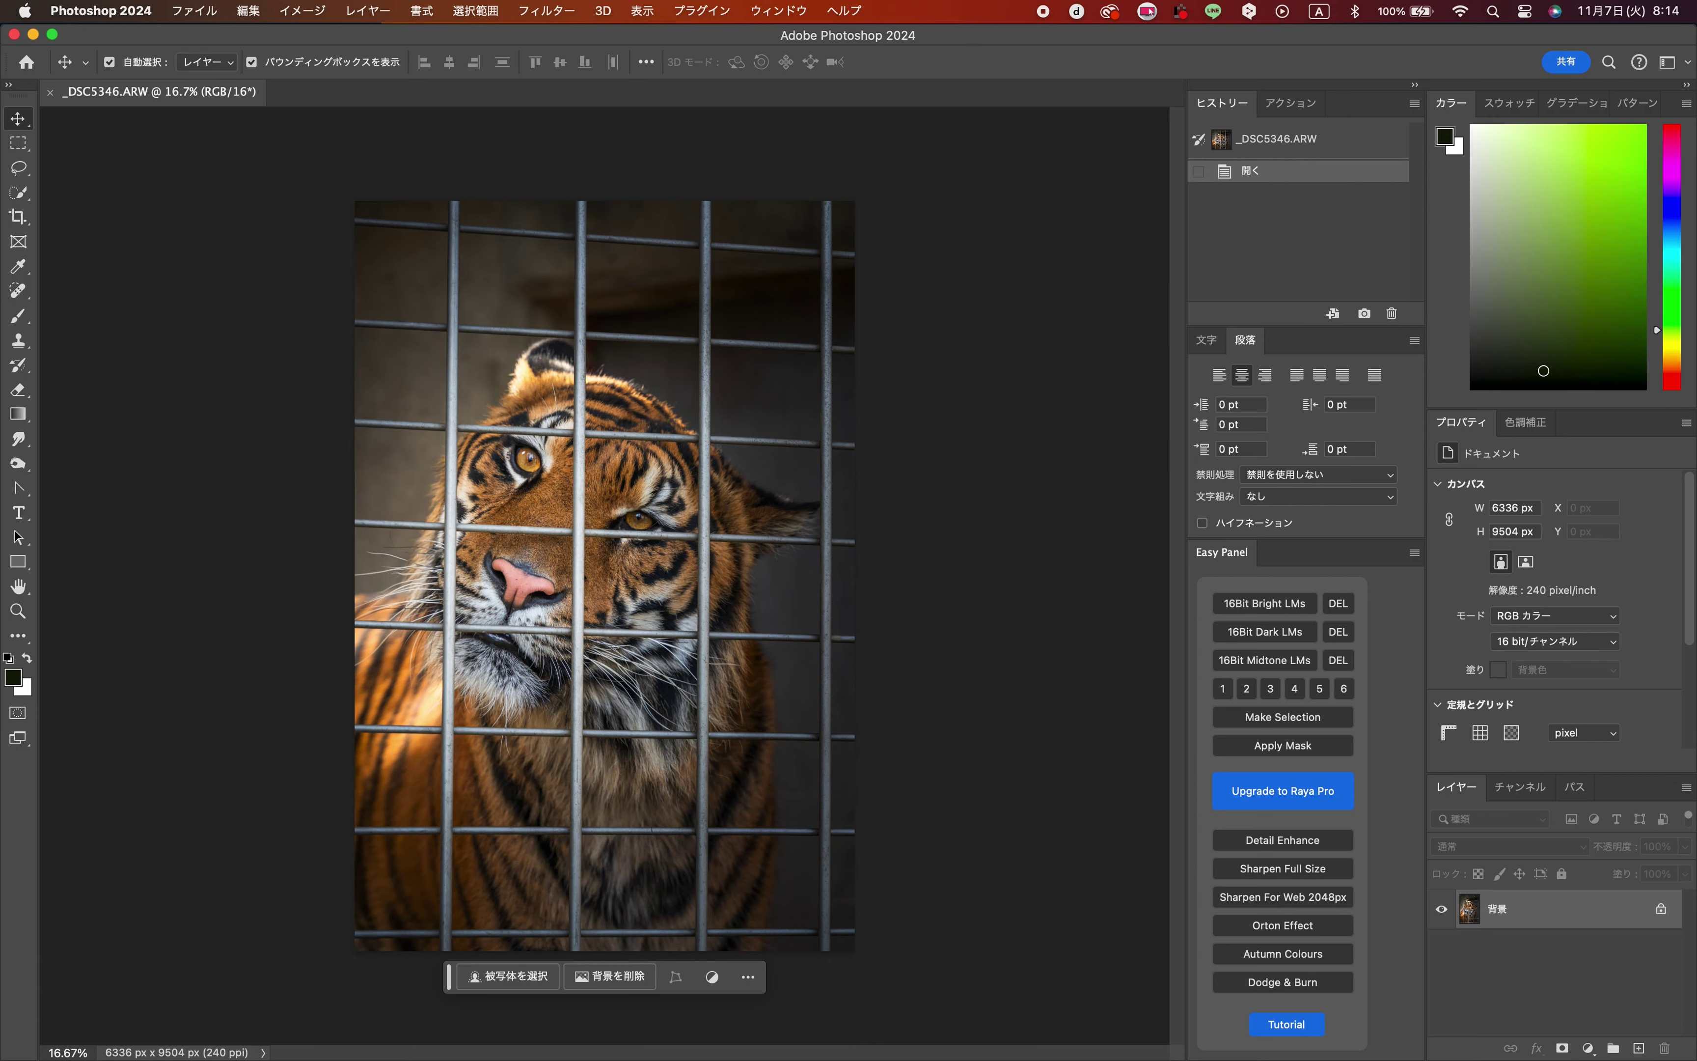
click(54, 35)
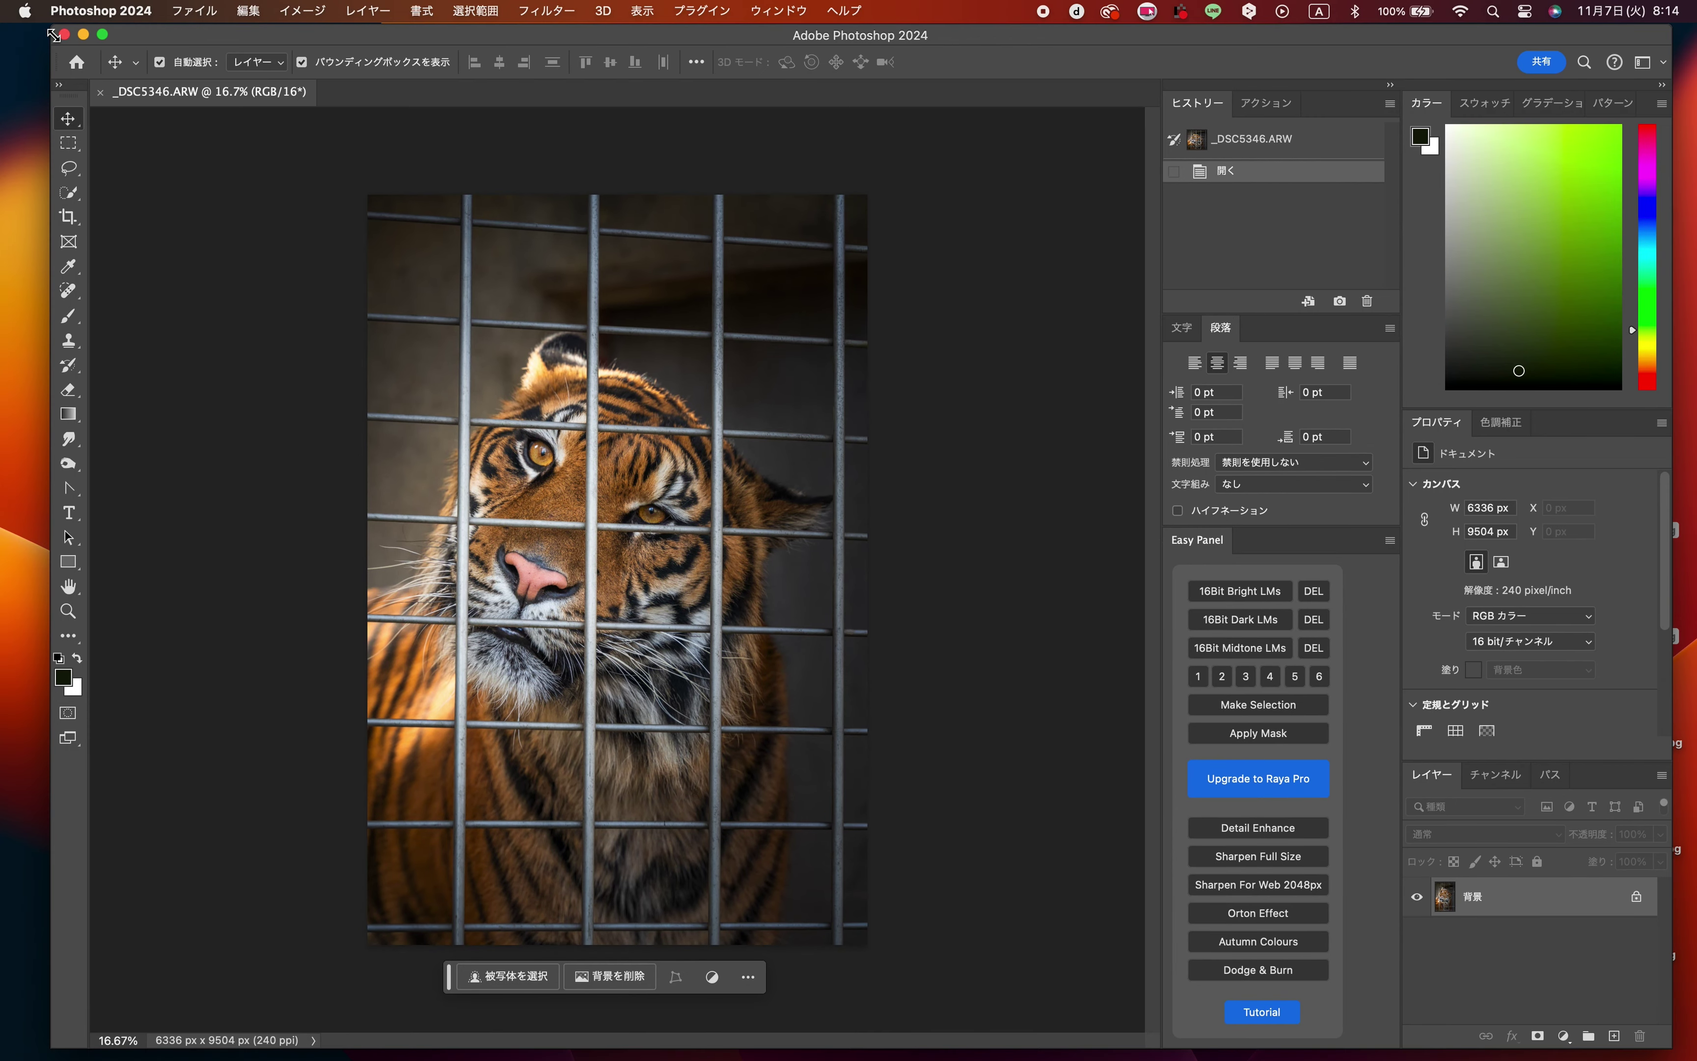
click(103, 37)
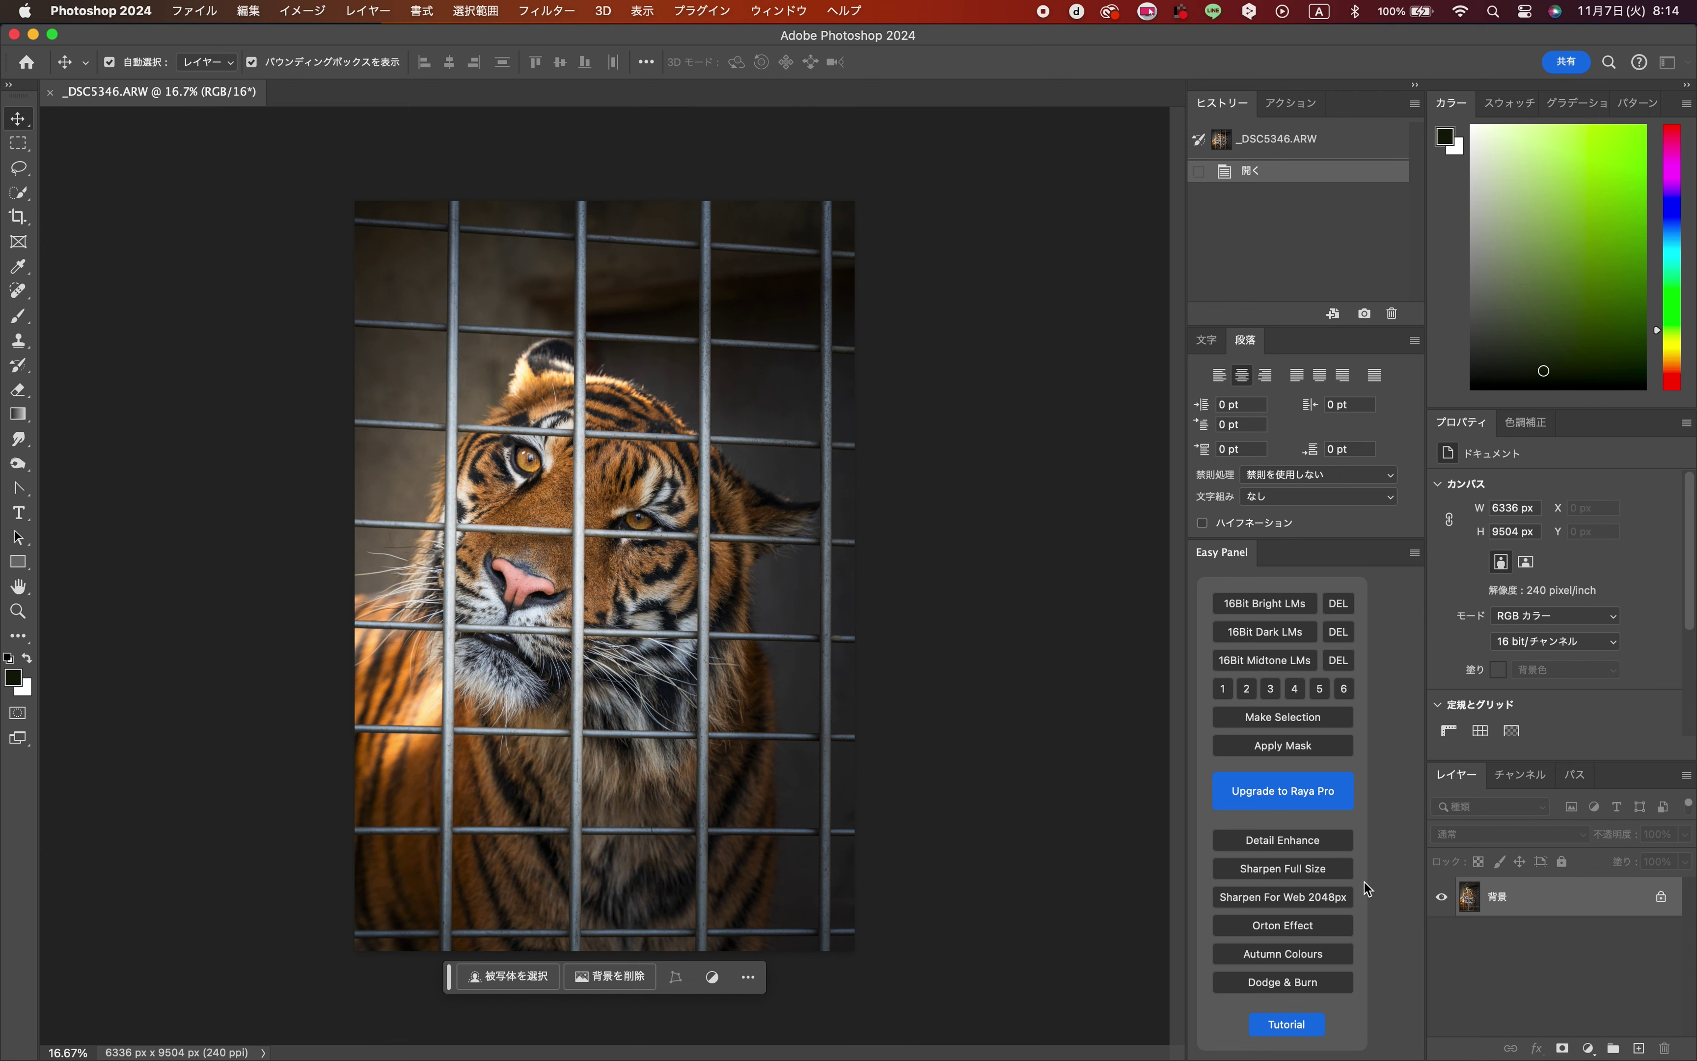
- Duplicate the background layer under the name 背景 のコピー
right_click(1496, 902)
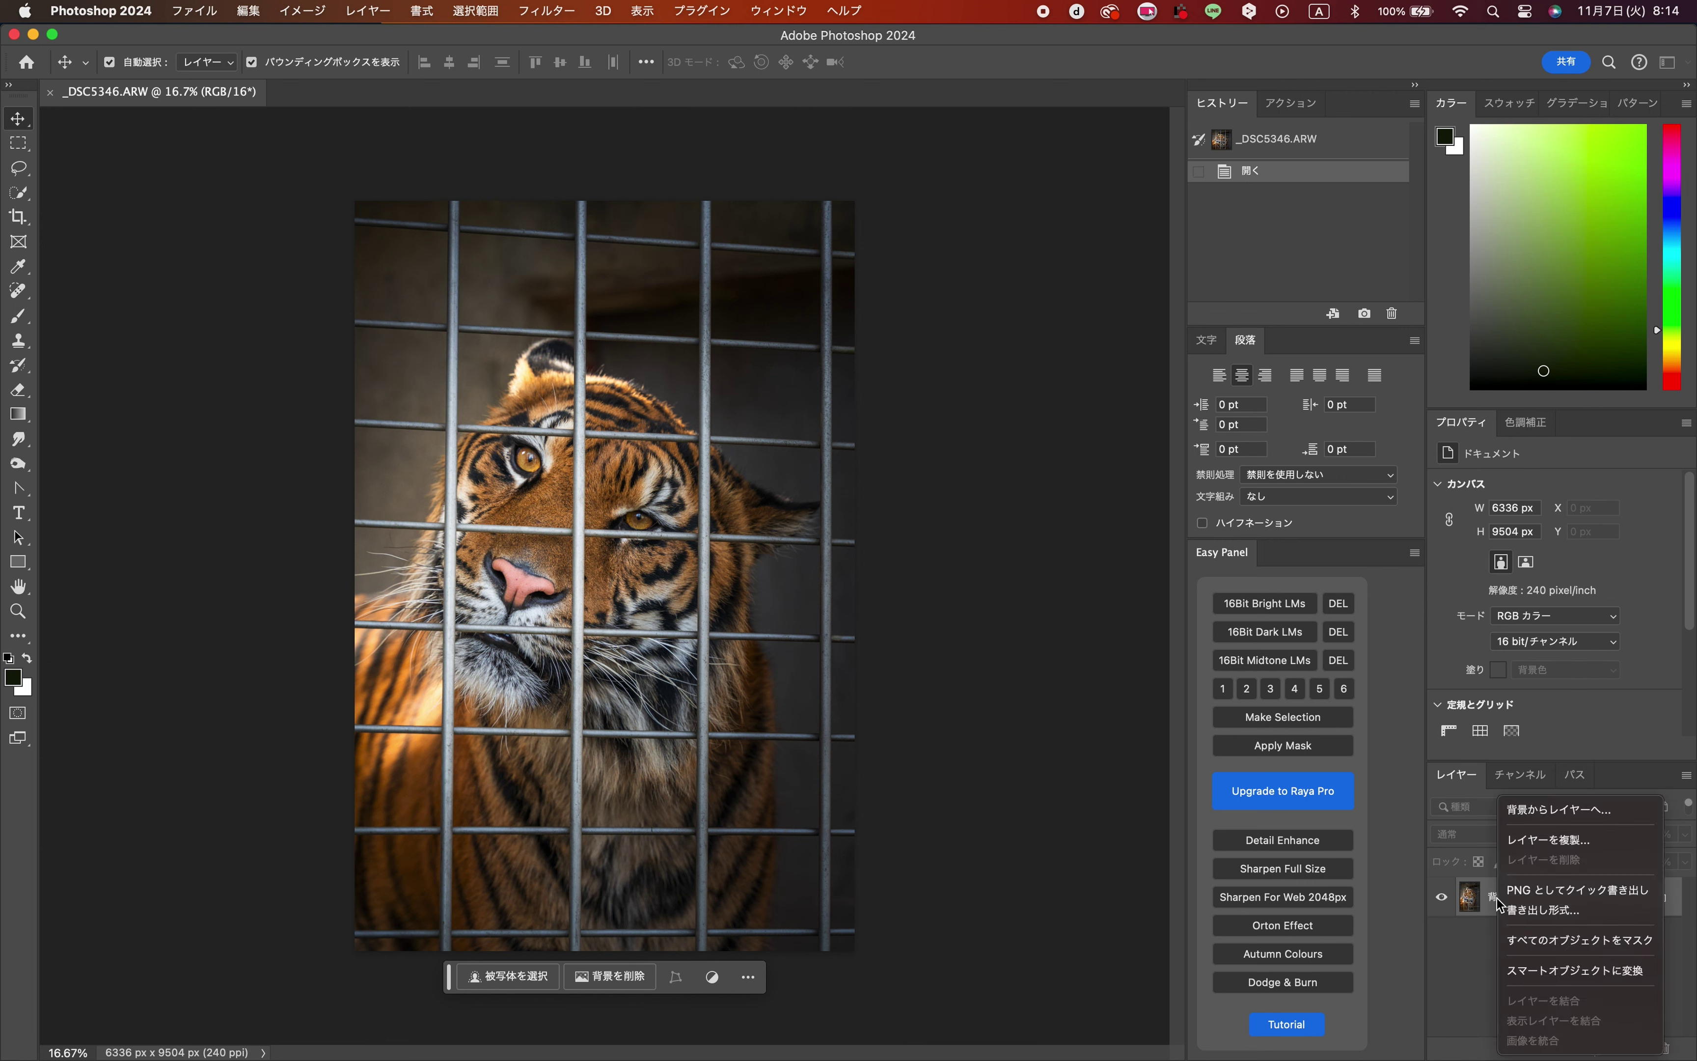
click(1540, 840)
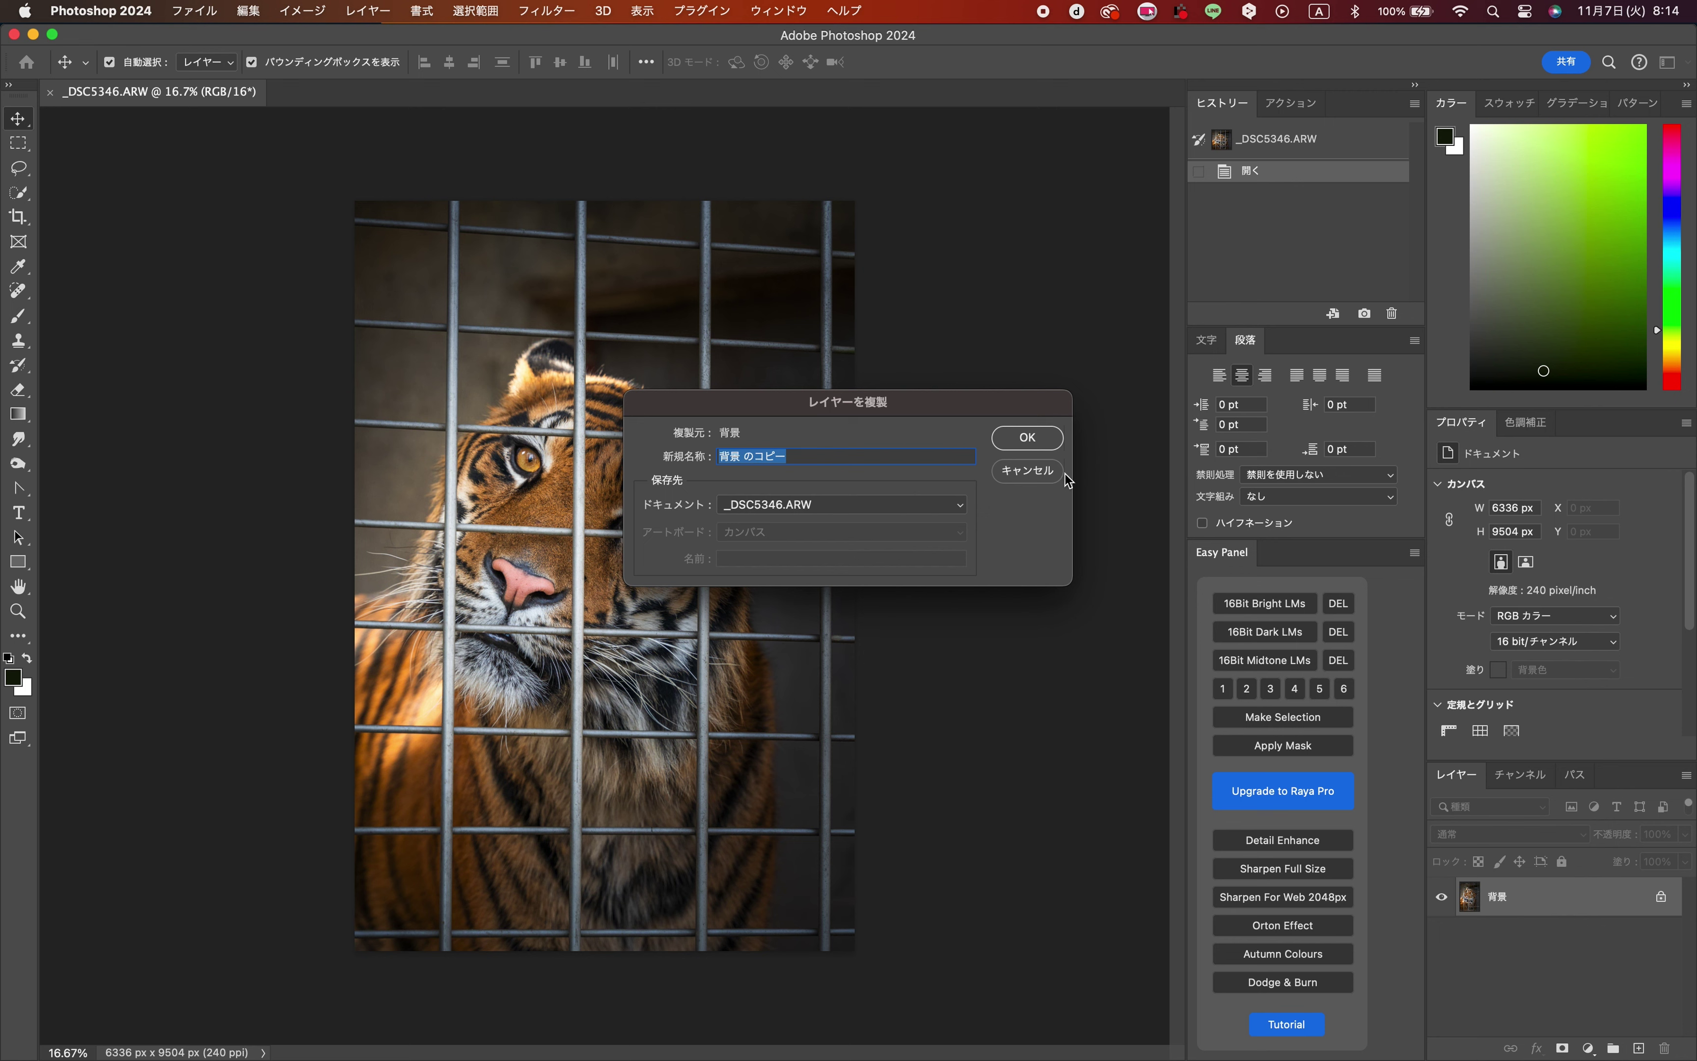
click(1039, 436)
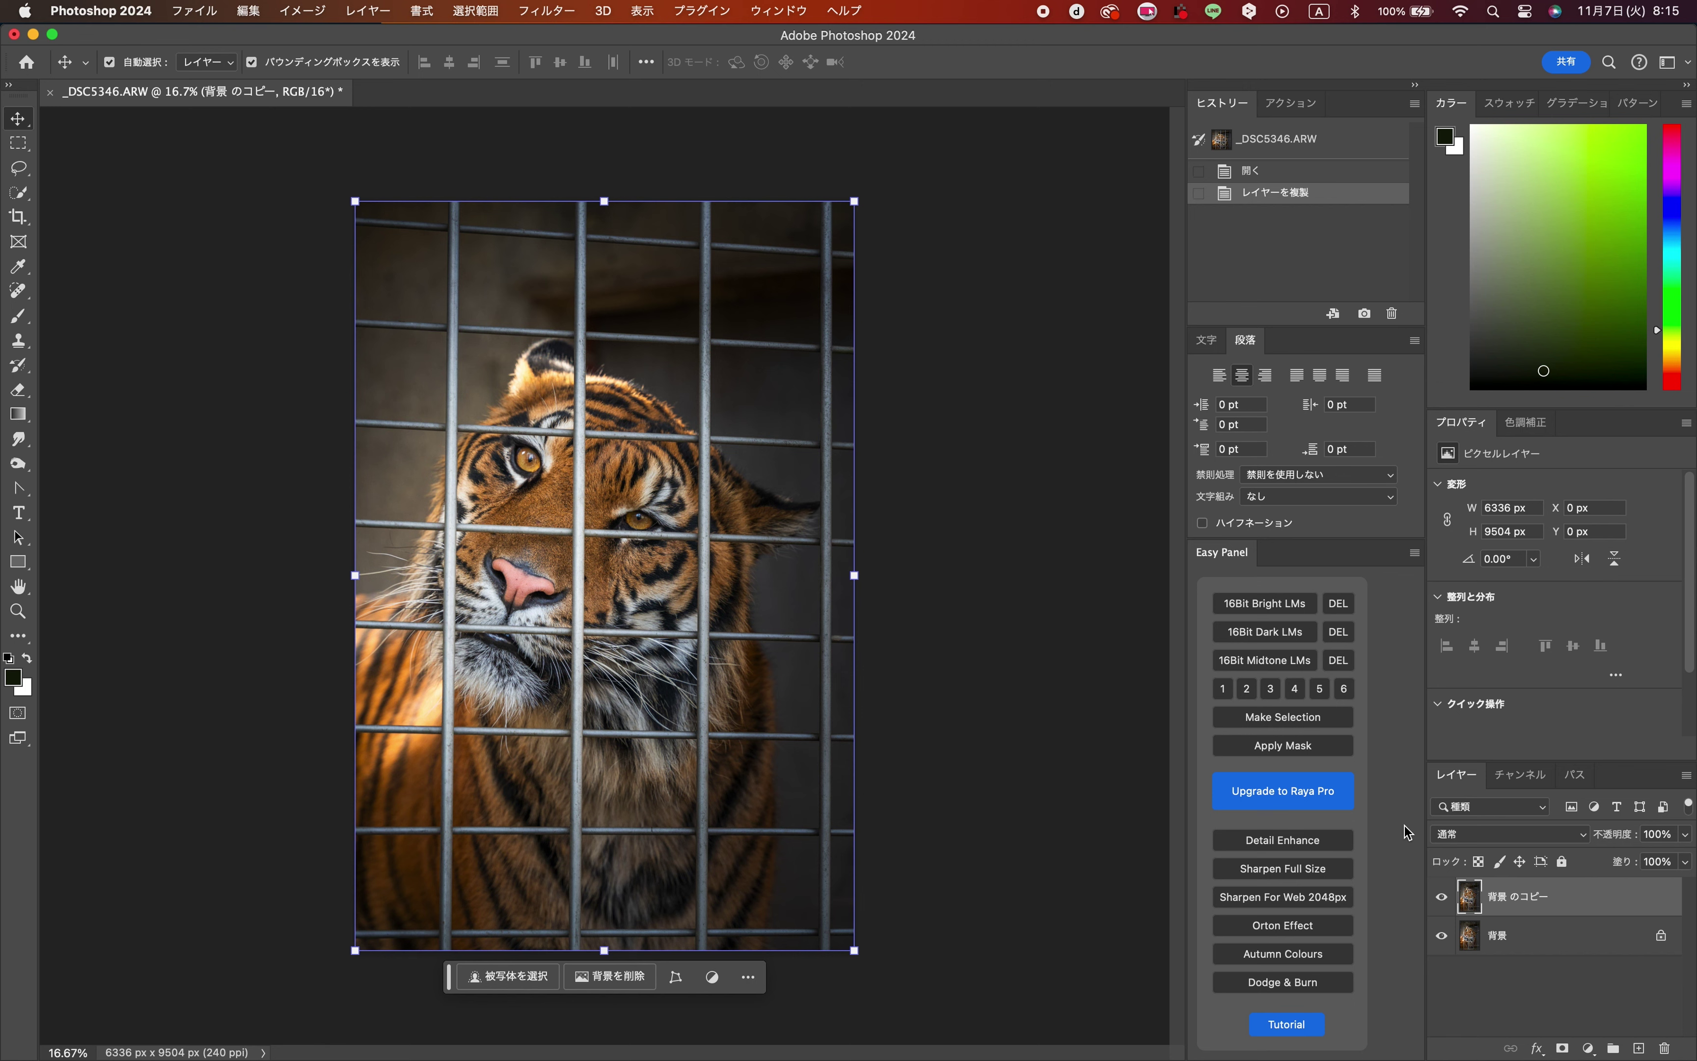
- Generate the set of 16-bit bright luminosity masks above the duplicated layer with Easy Panel
click(1259, 604)
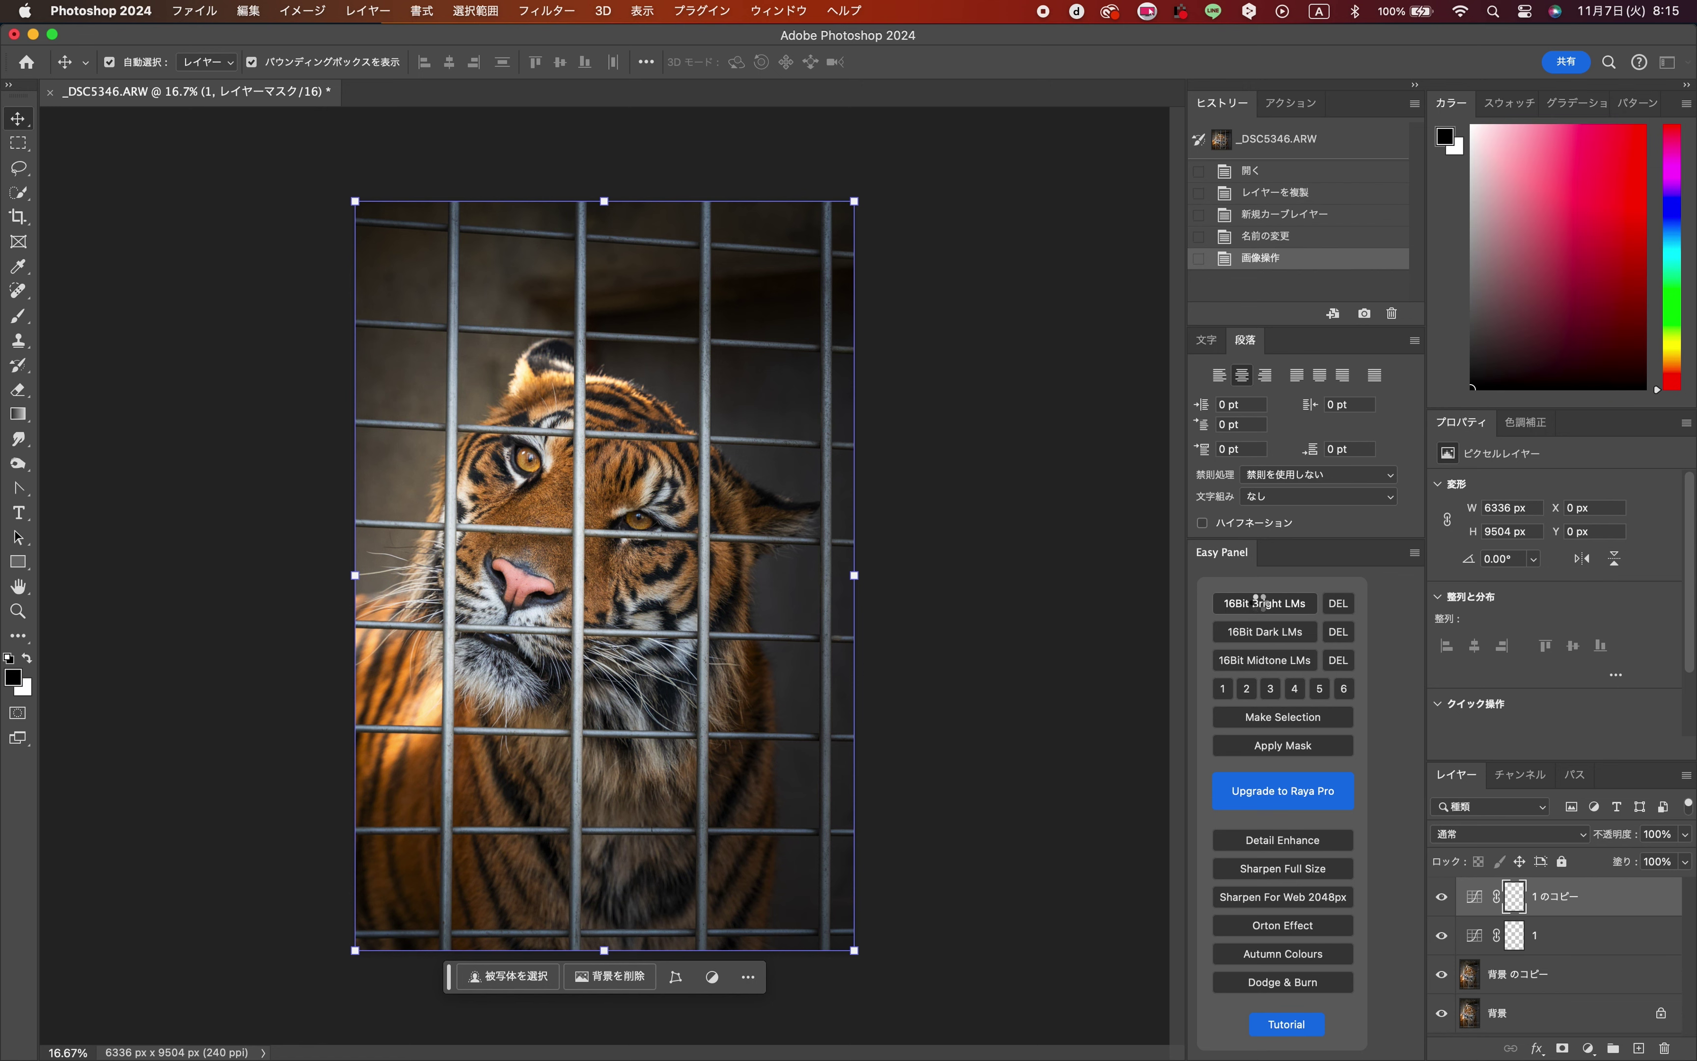
click(1260, 604)
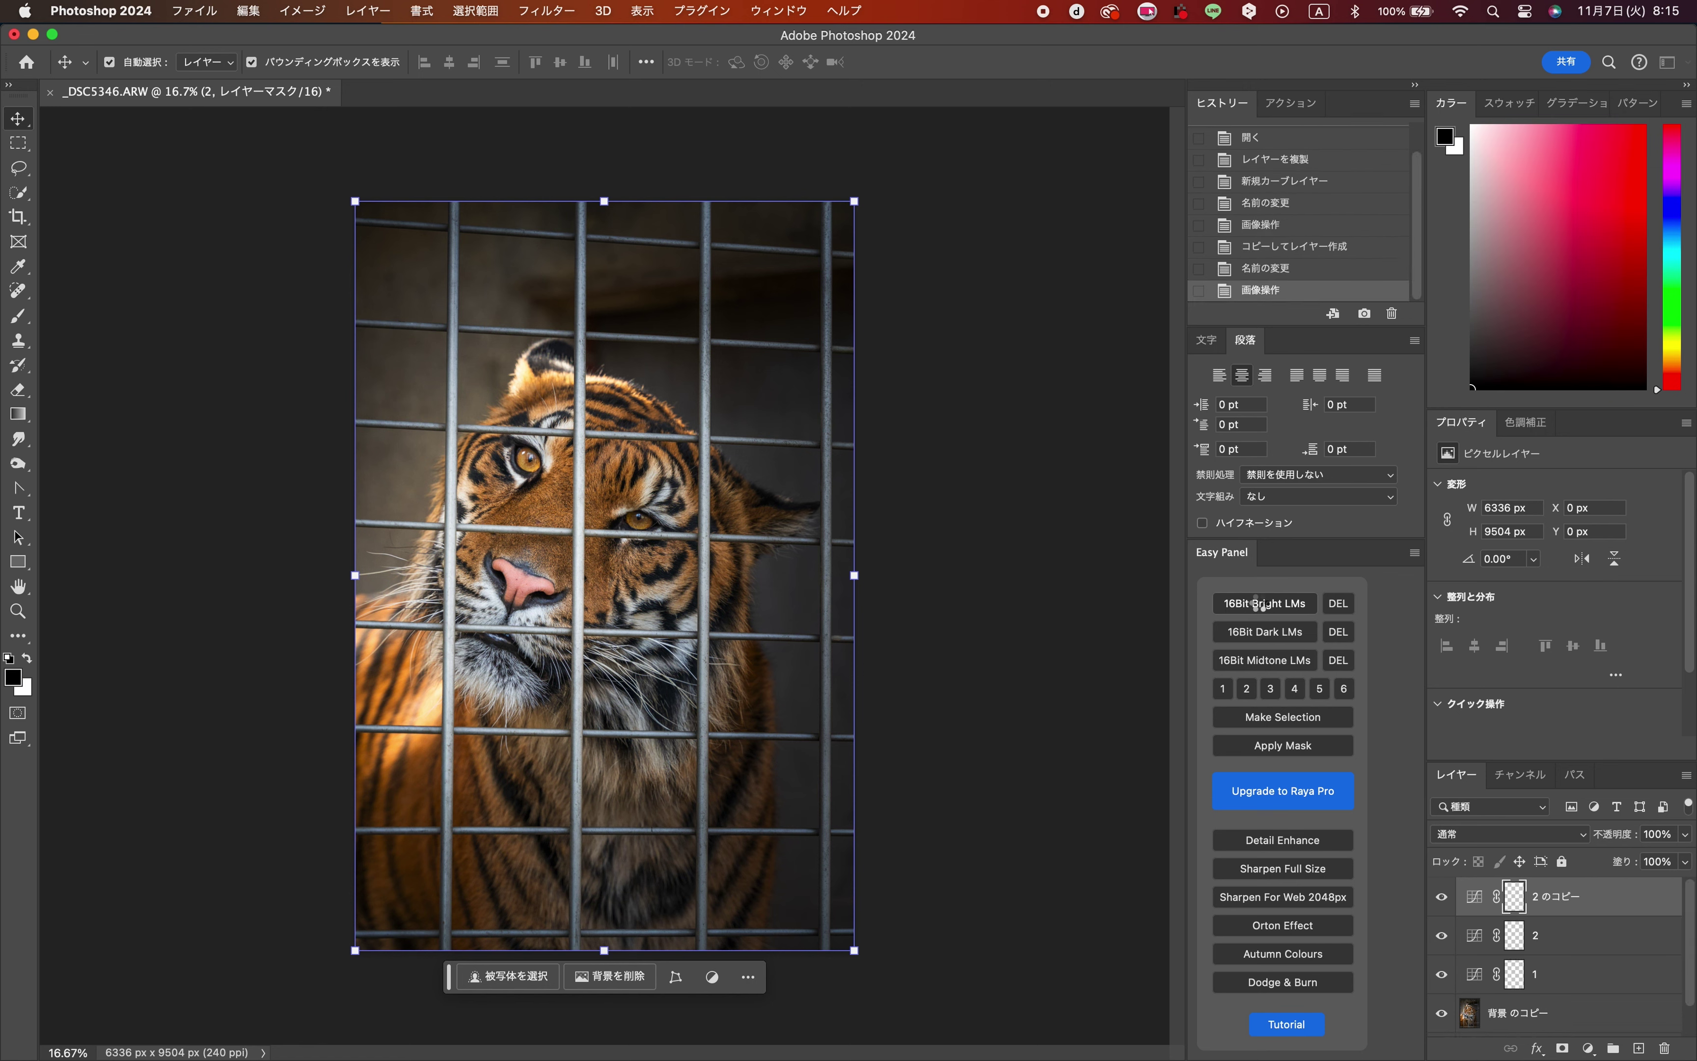
click(1258, 602)
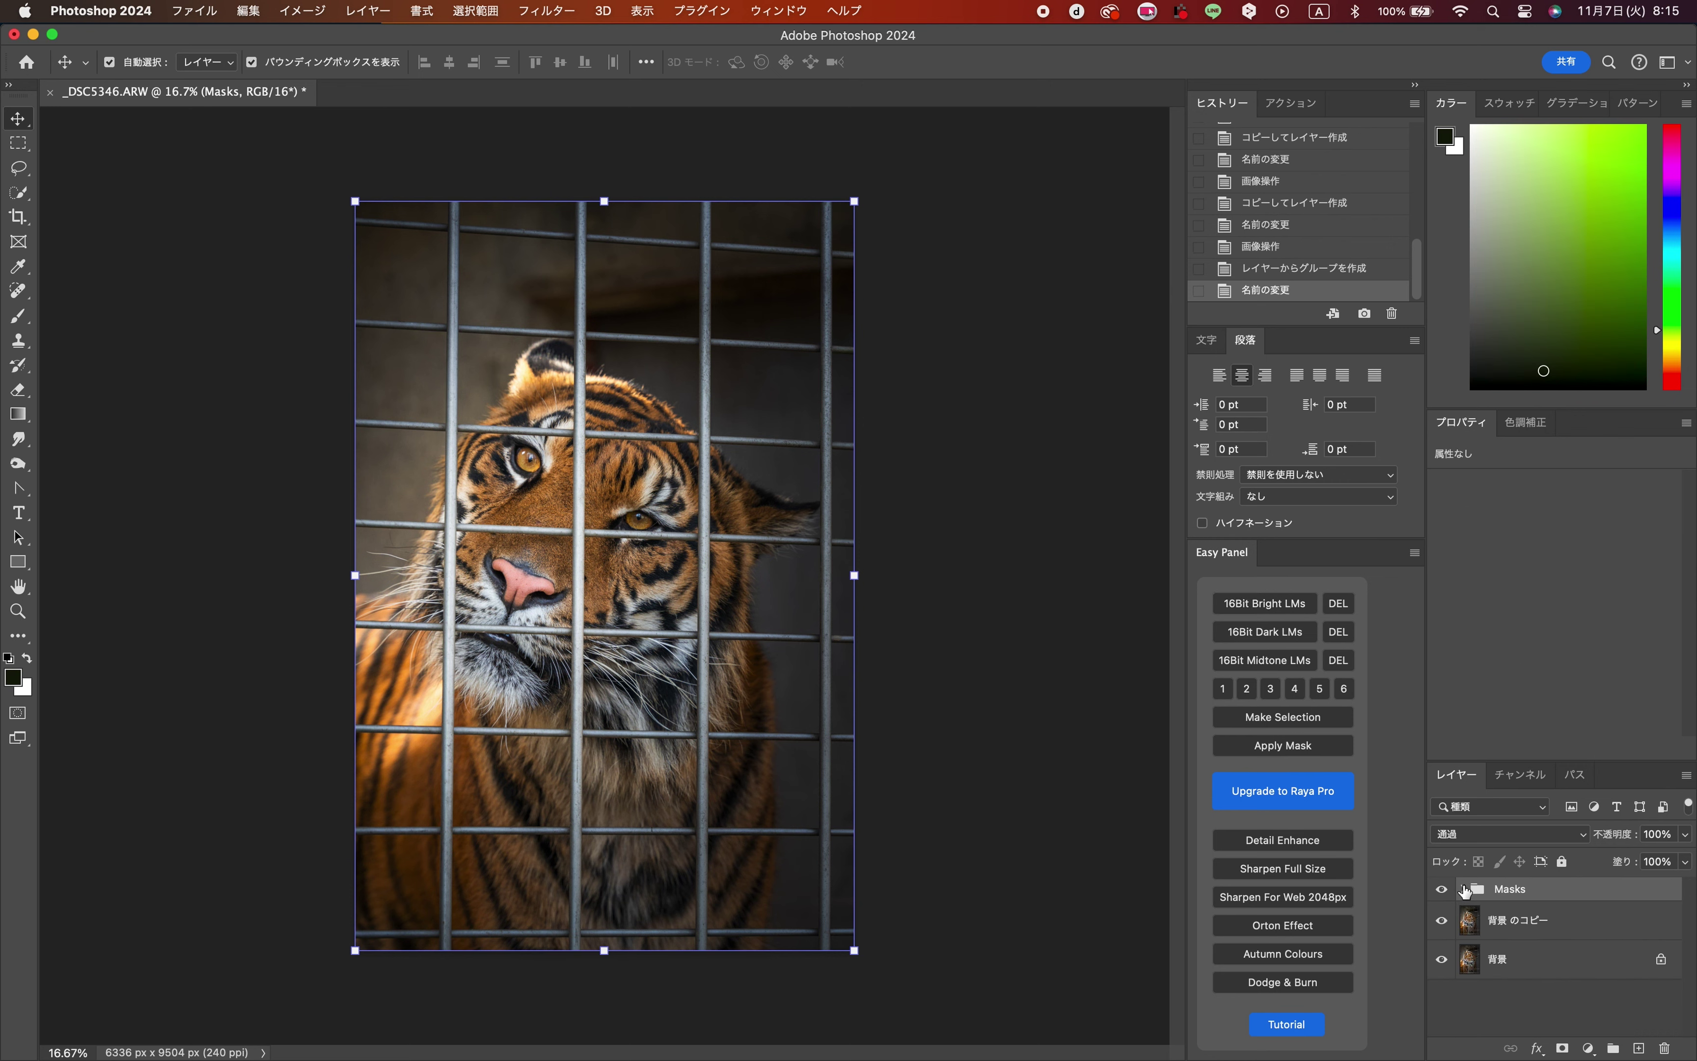
- Add a Curves adjustment through luminosity mask 1, lowering the midtones slightly and holding the shadows and highlights near the diagonal
click(1465, 891)
scroll(1516, 941, down, 3)
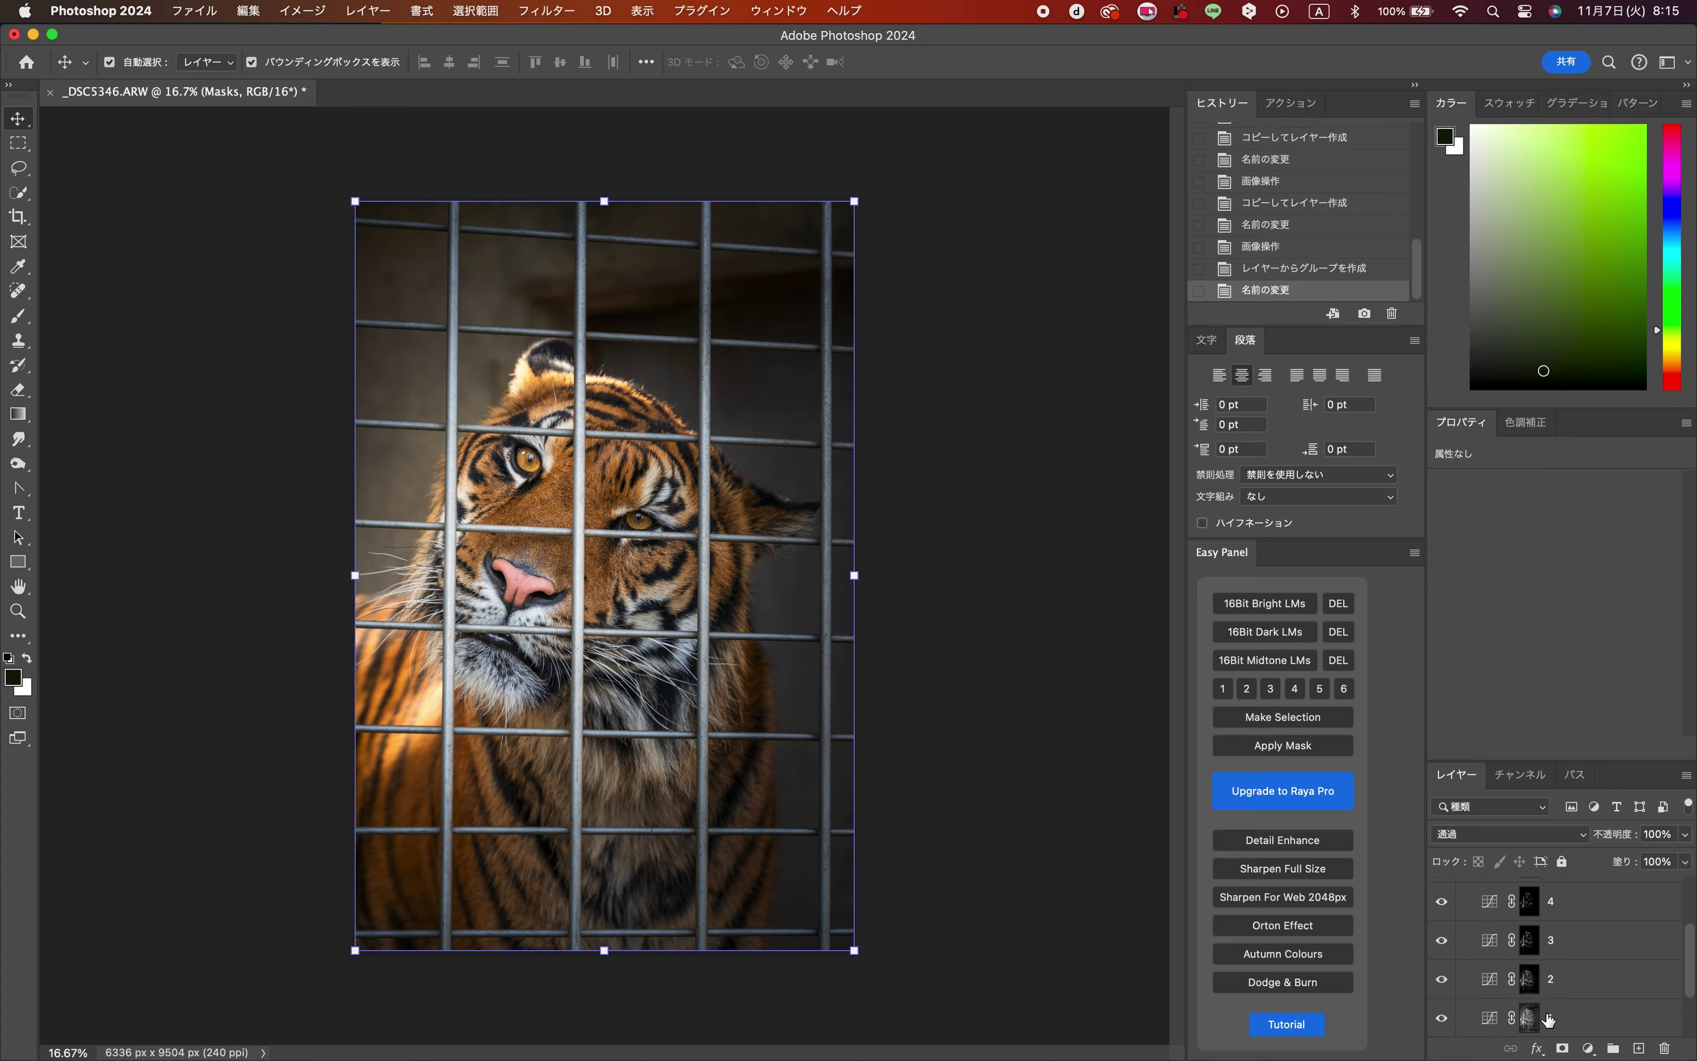
click(1532, 1019)
super+click(1531, 1017)
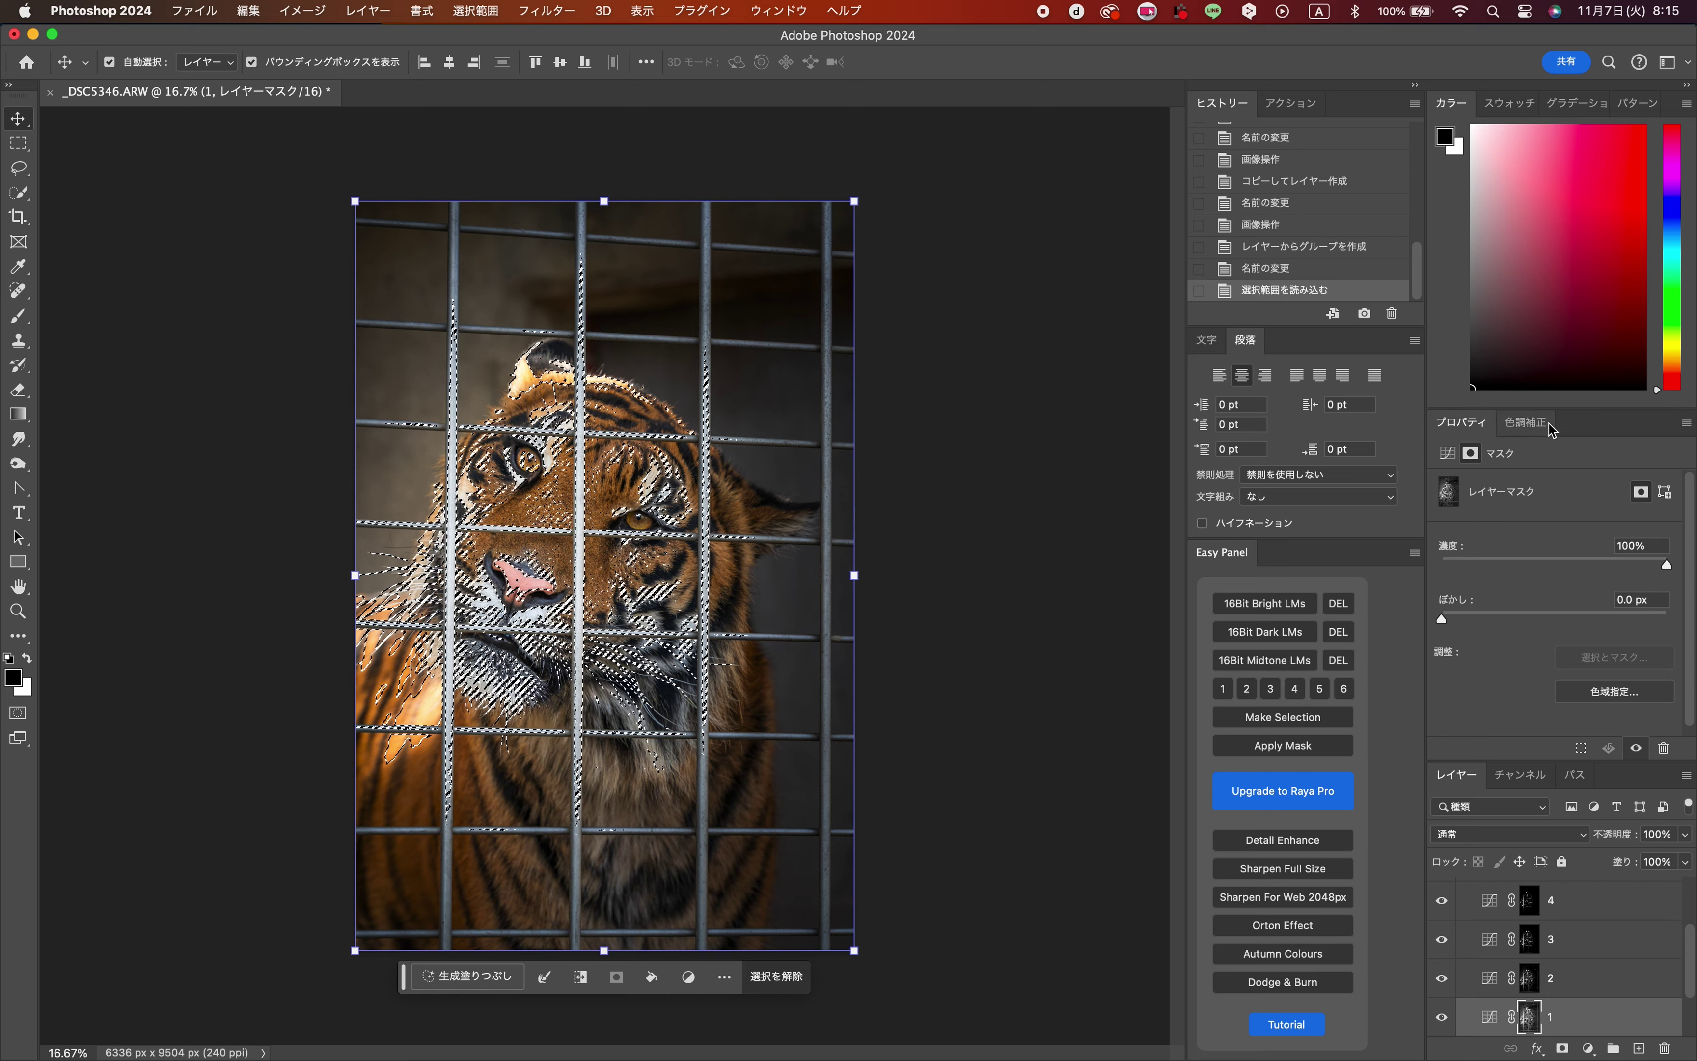
click(1528, 423)
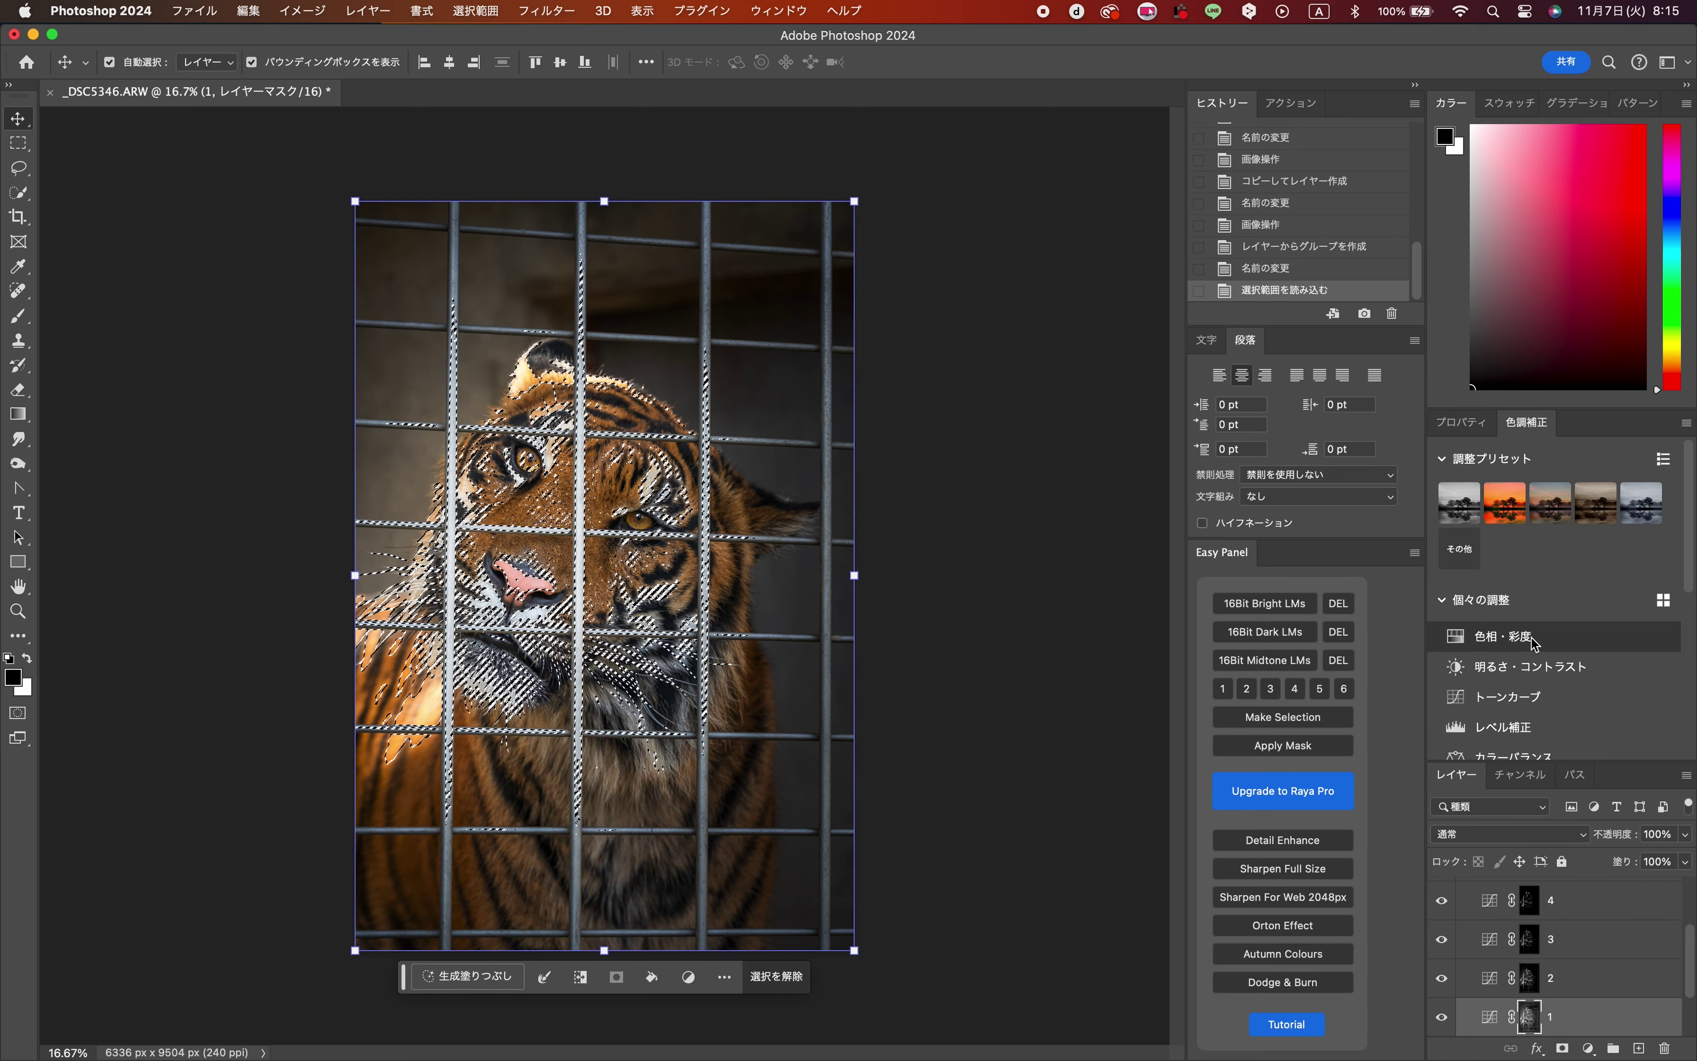
click(1532, 695)
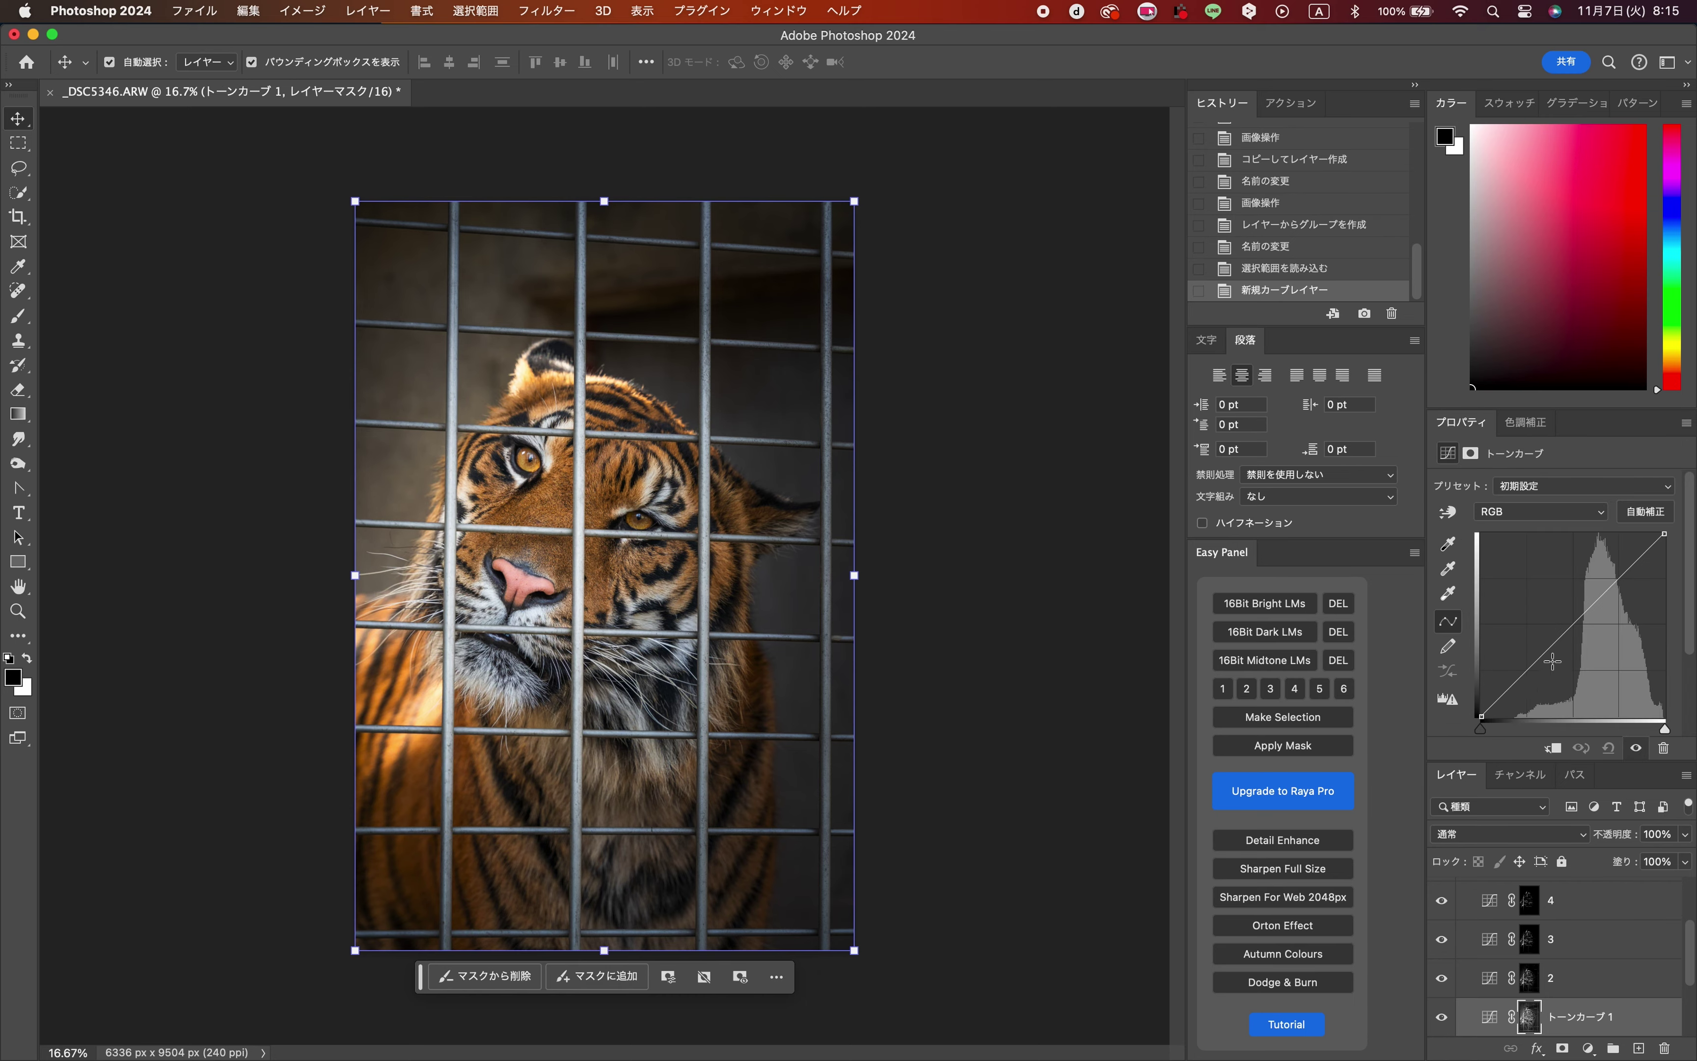
drag(1569, 631, 1524, 666)
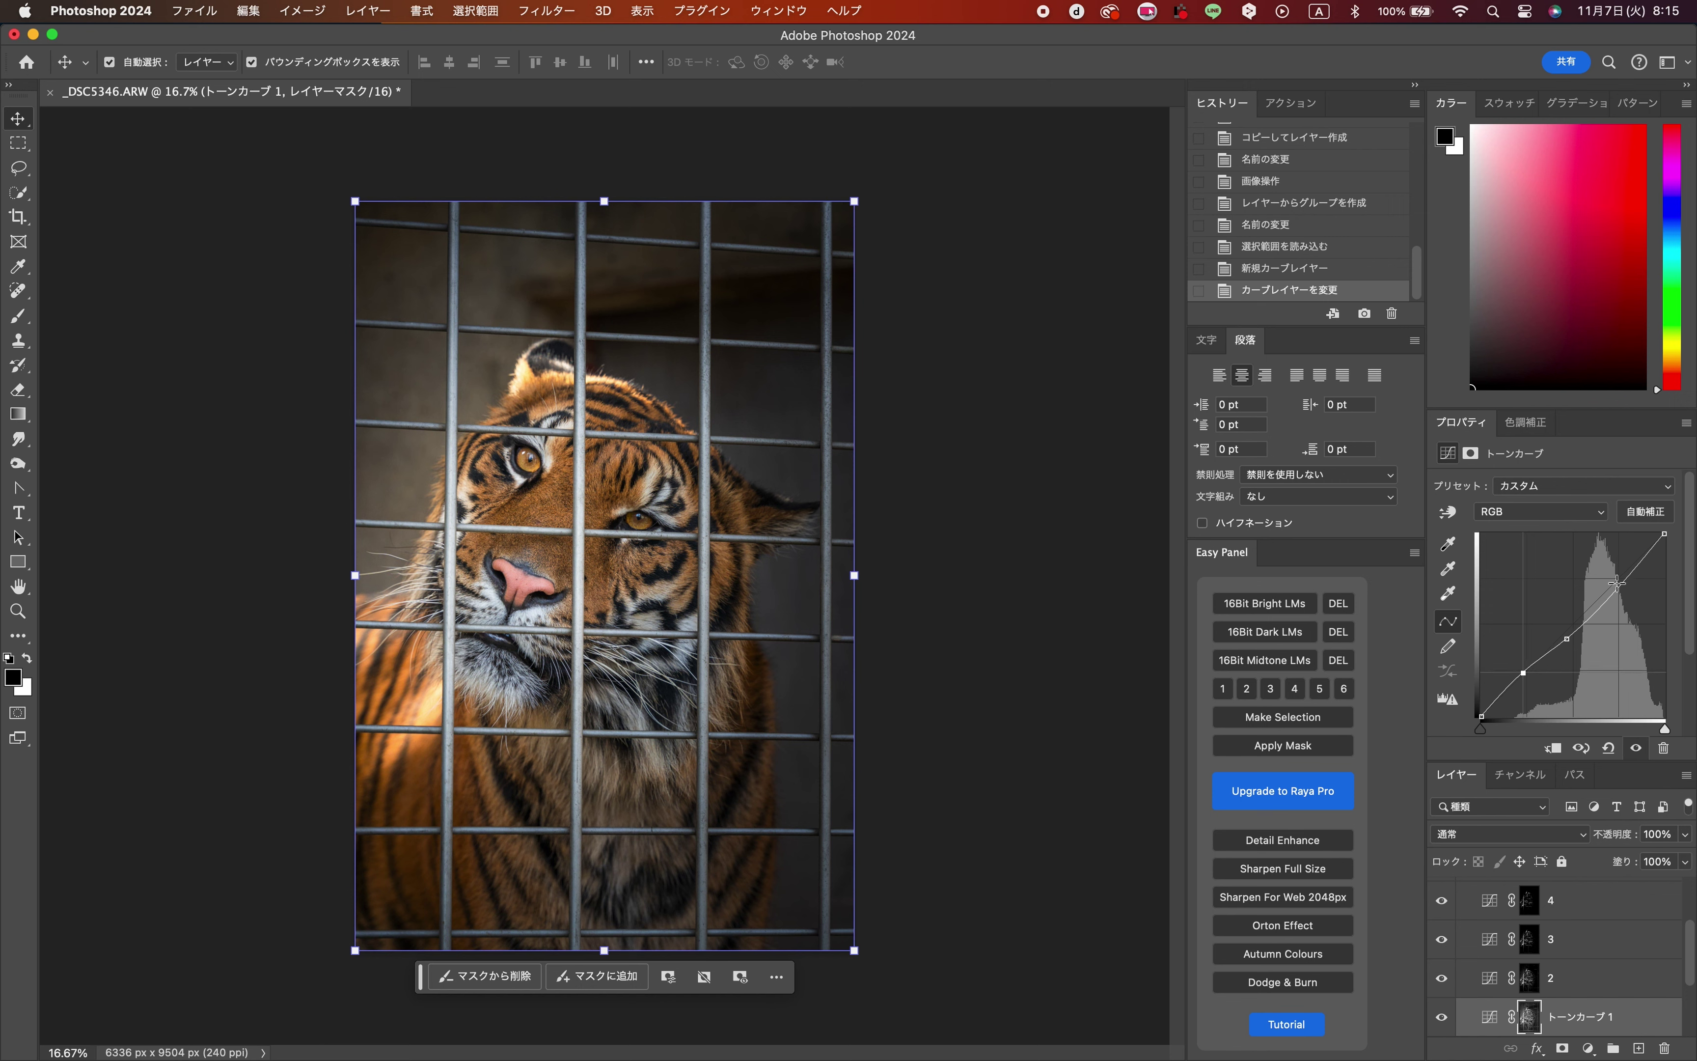
drag(1617, 583, 1618, 578)
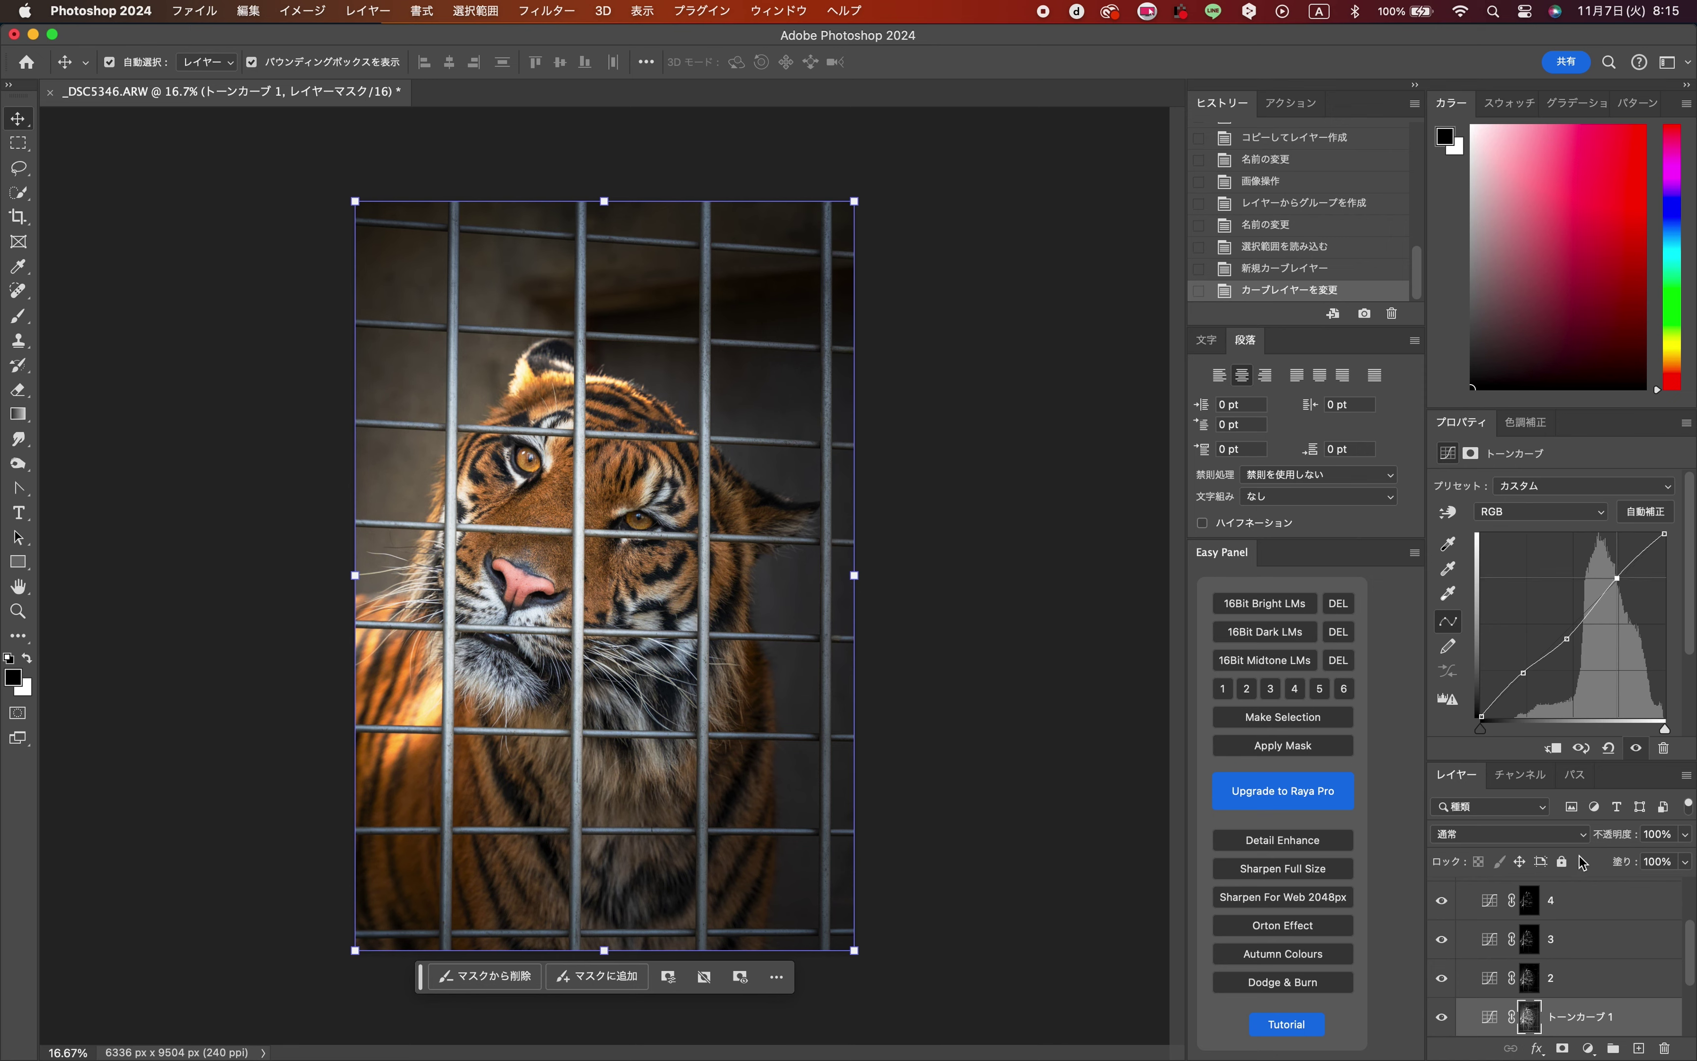
- Add a Curves adjustment through luminosity mask 2, raising the middle of the curve to brighten those tones
click(1532, 980)
super+click(1535, 983)
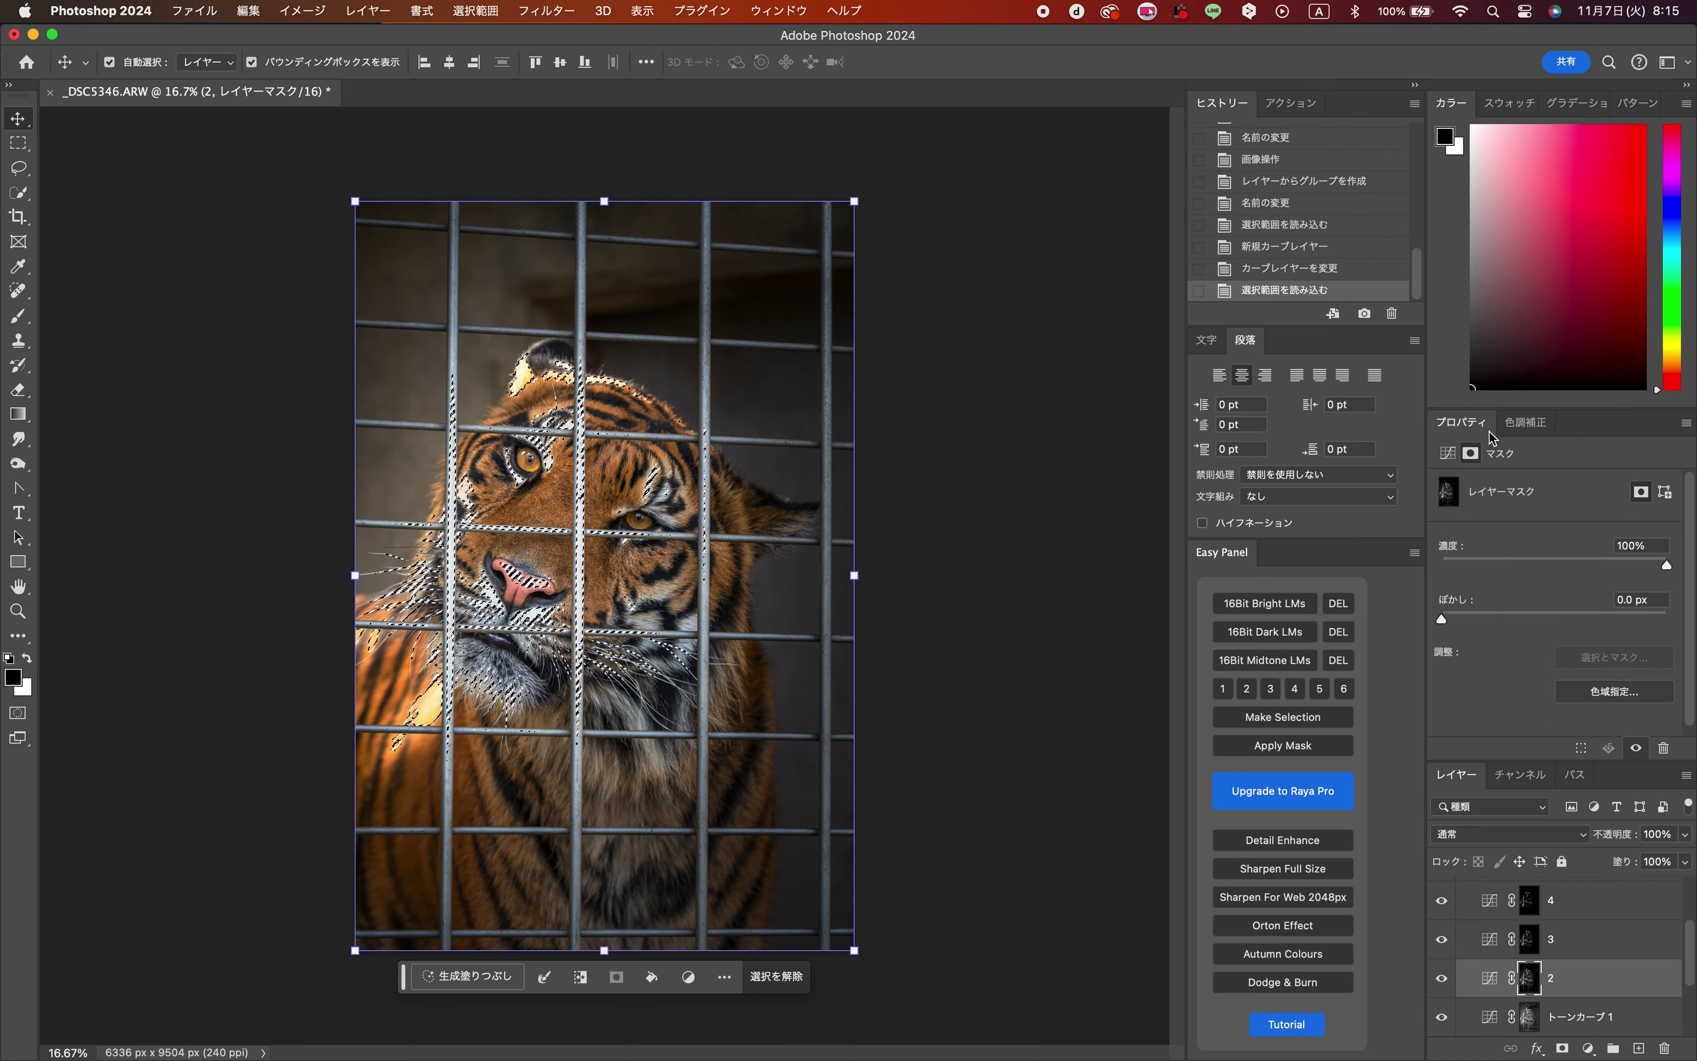
click(1527, 422)
click(1503, 695)
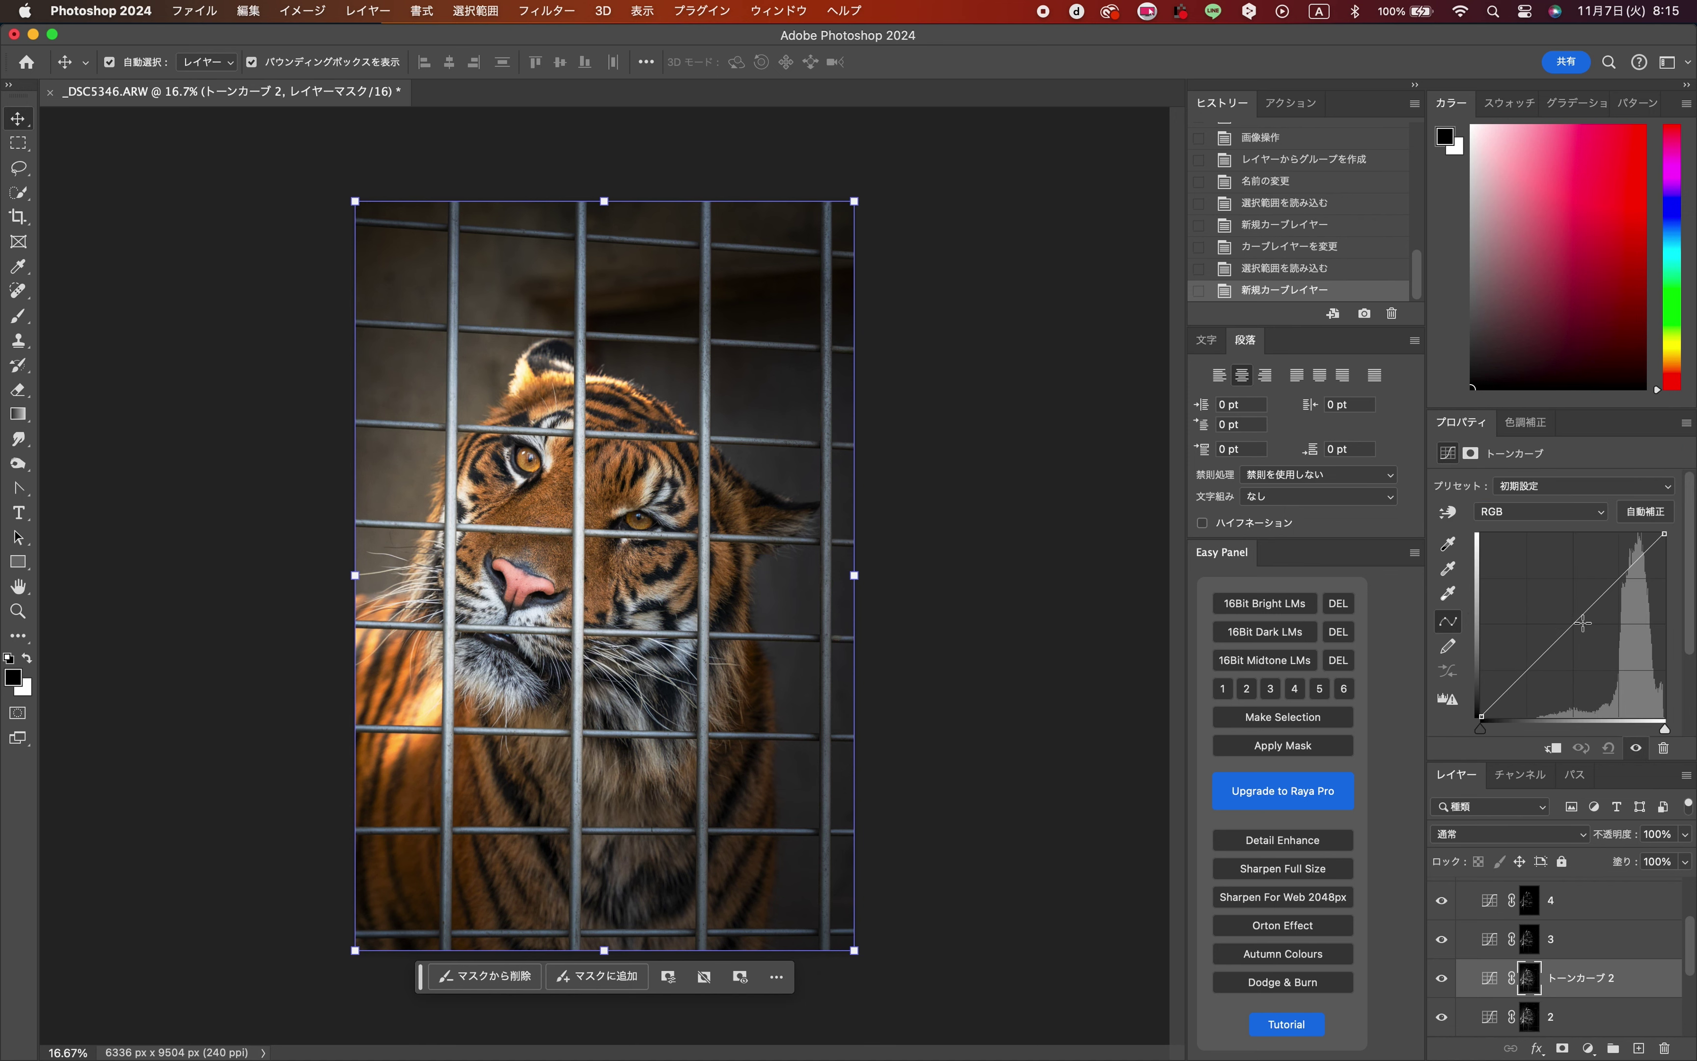
drag(1571, 624, 1562, 614)
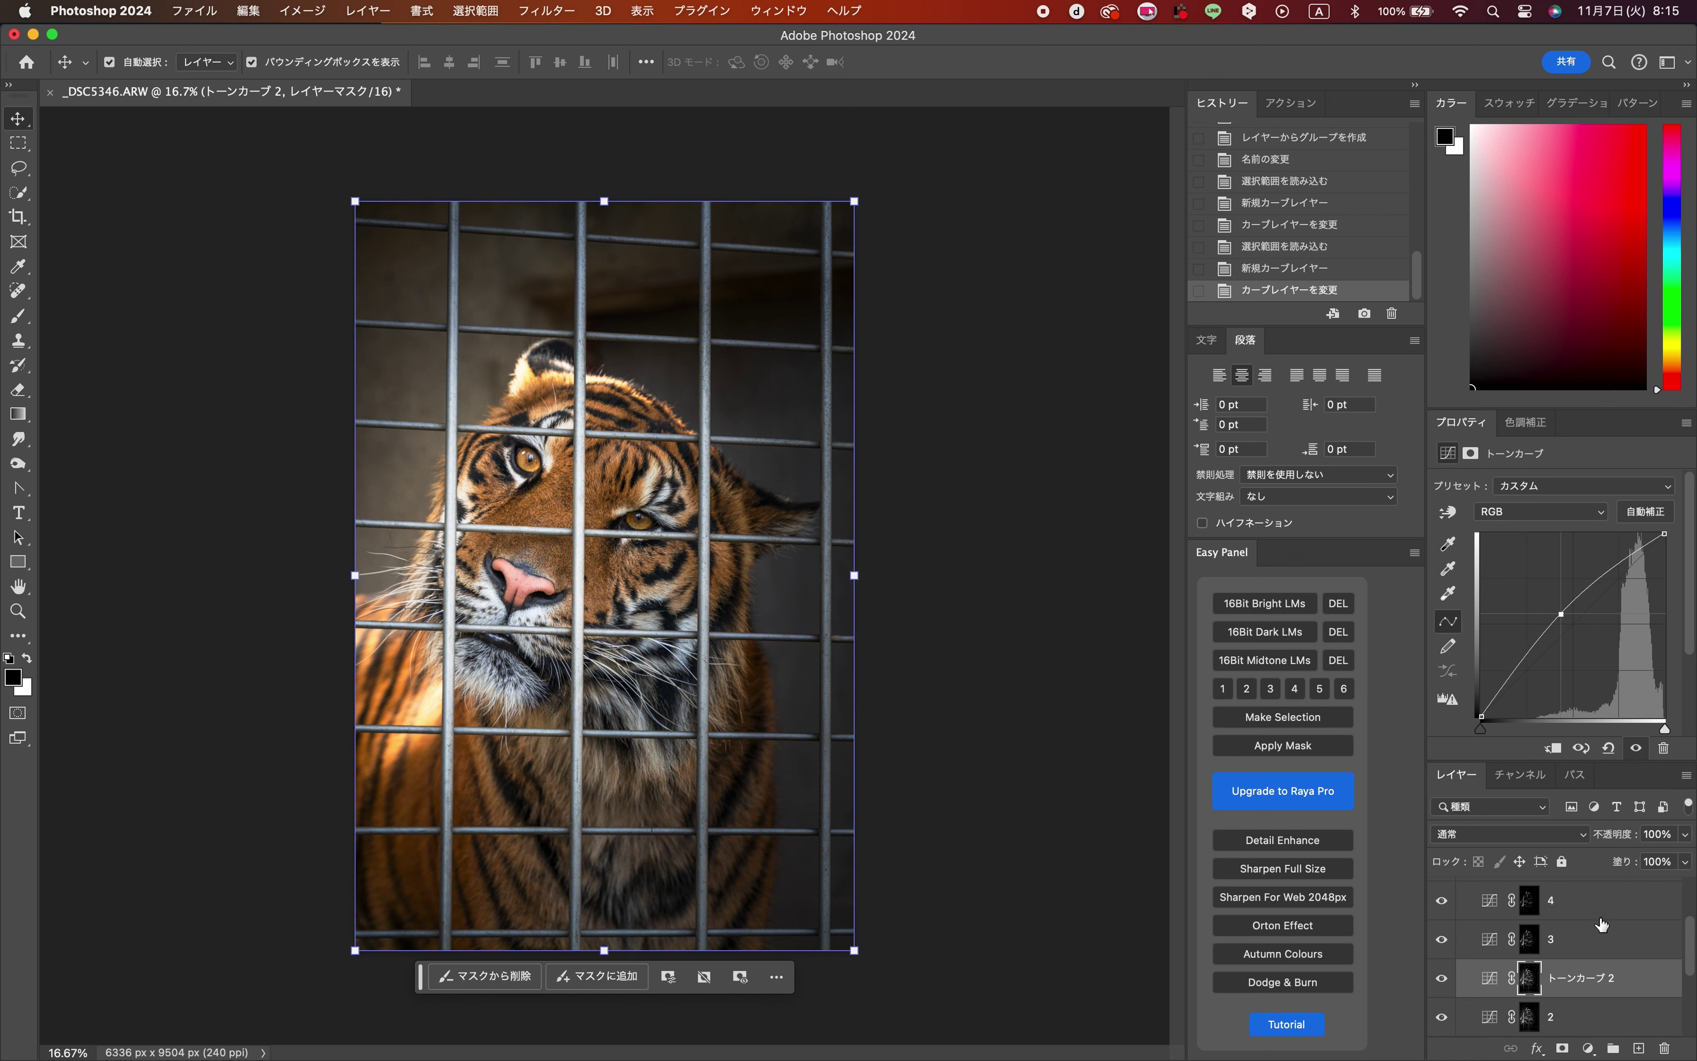
- Add a Curves adjustment through luminosity mask 3, raising the middle of the curve slightly to brighten those tones
click(1531, 903)
super+click(1533, 902)
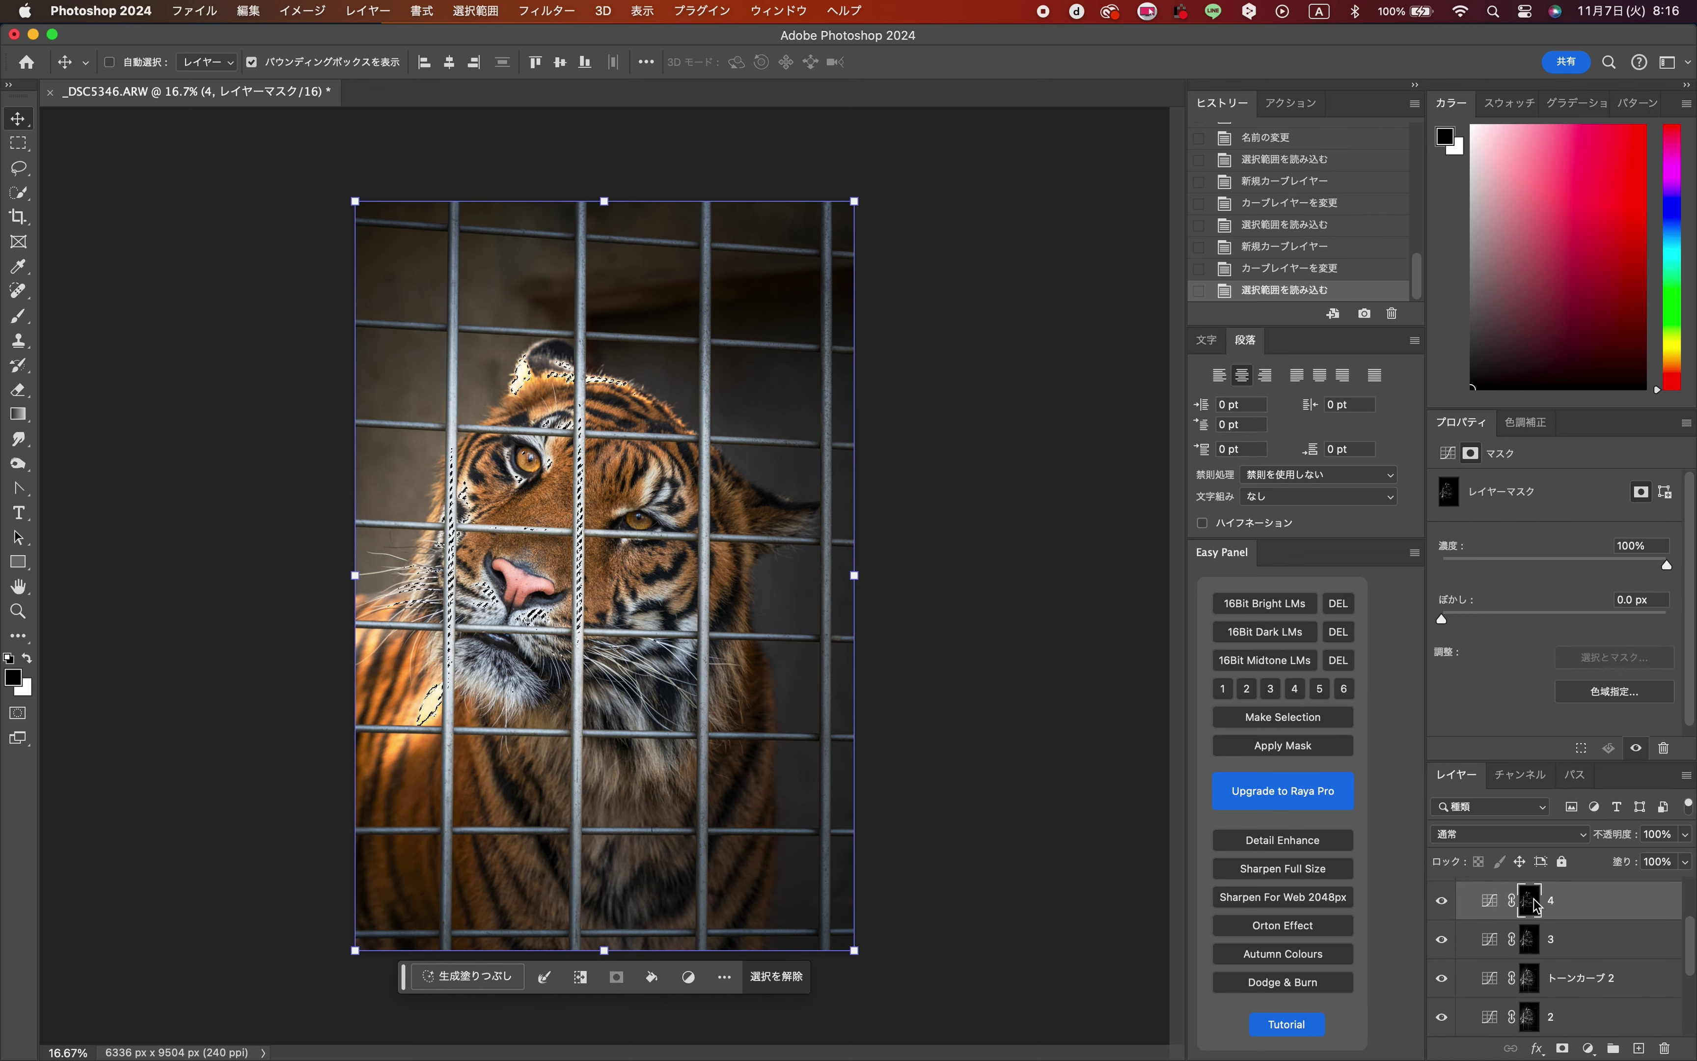
click(1534, 933)
shift+super+click(1534, 935)
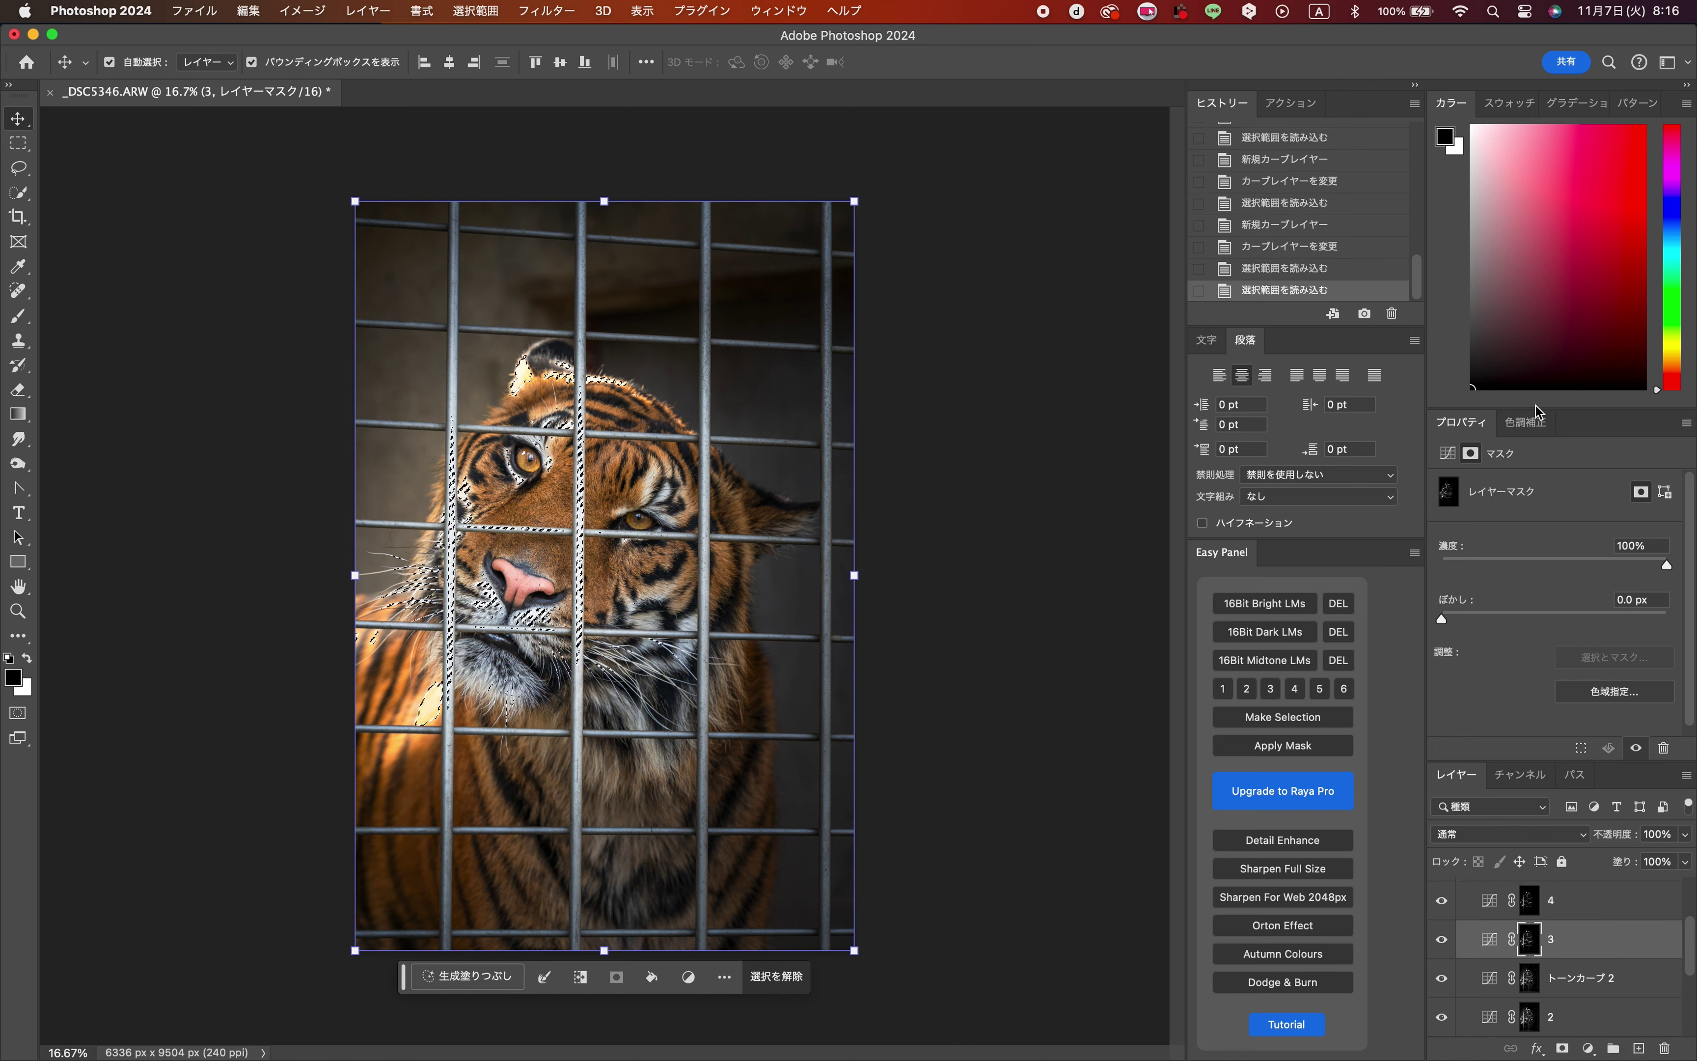
click(1527, 422)
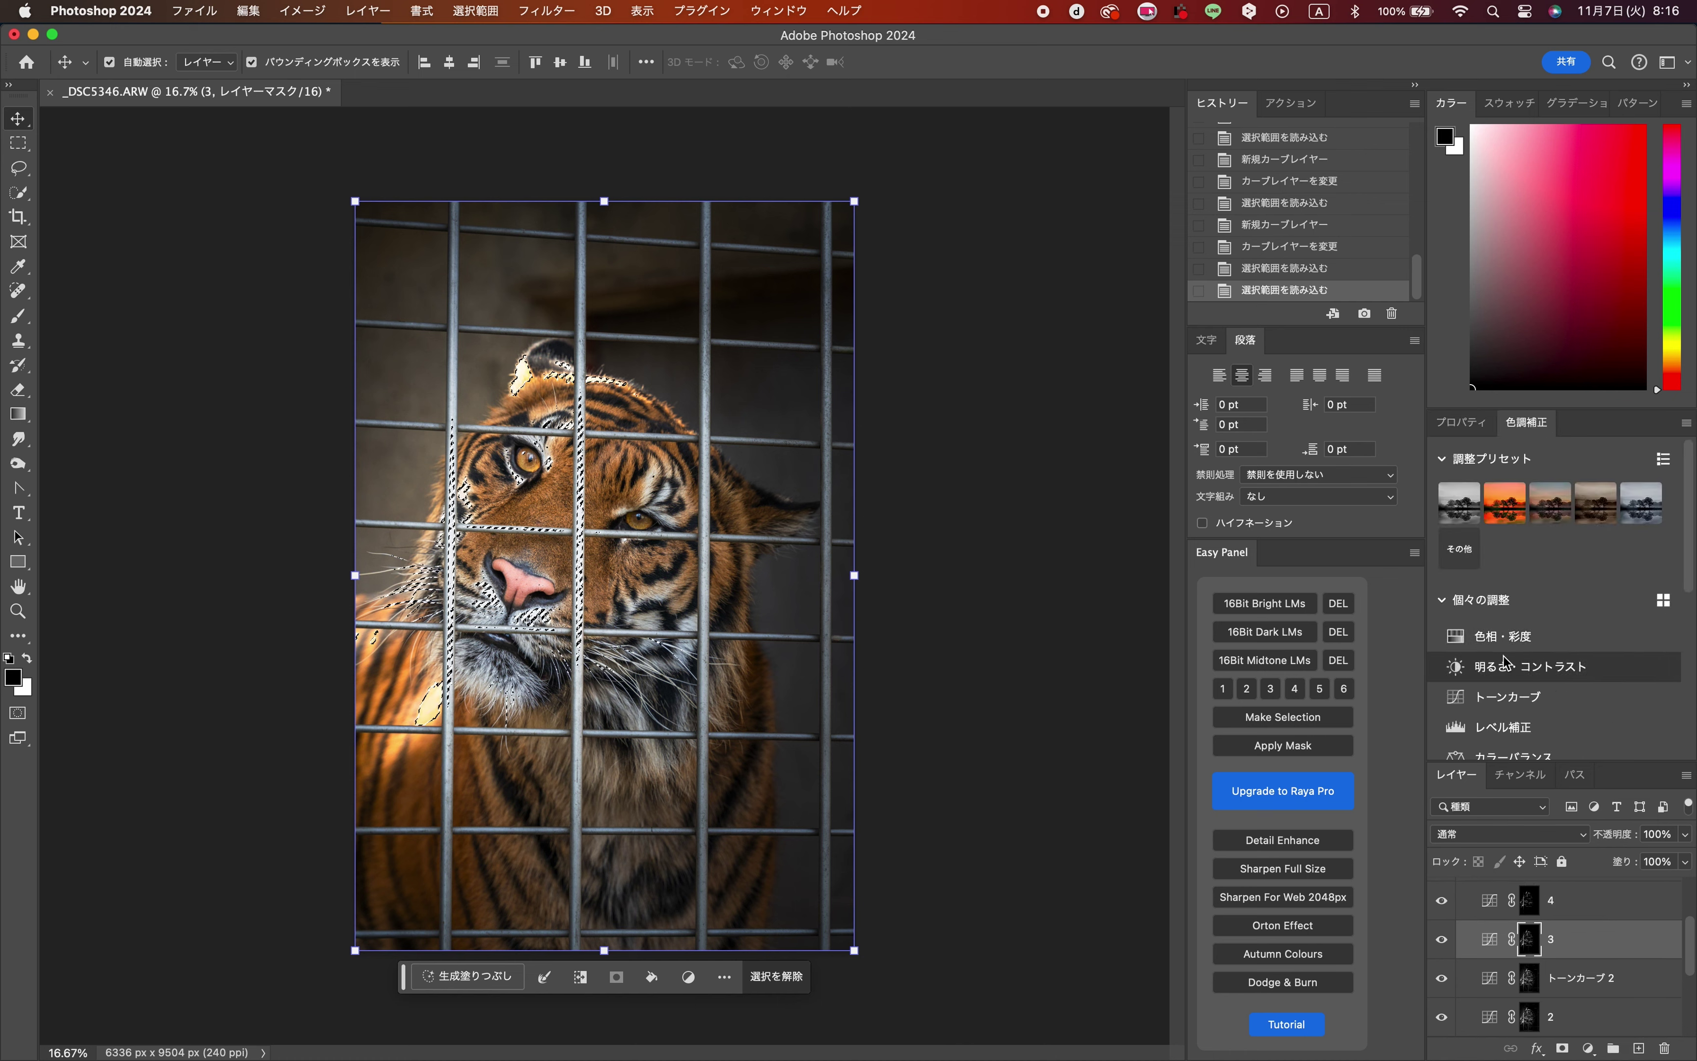
click(1507, 697)
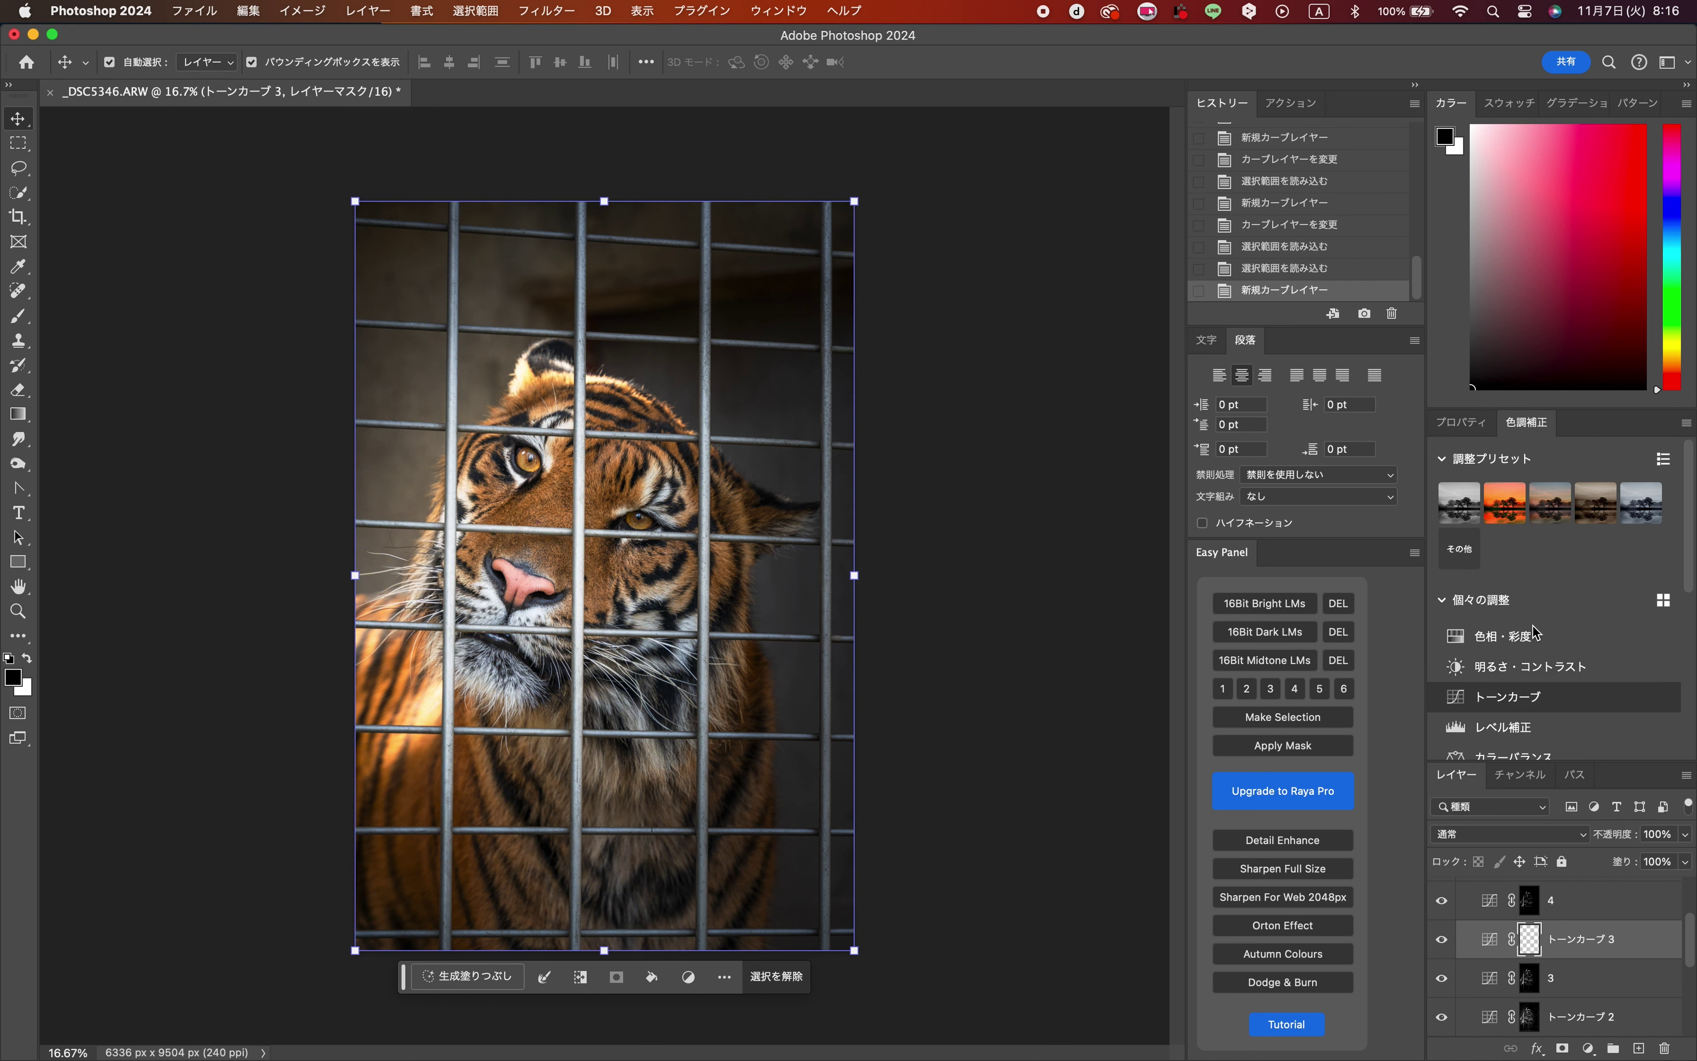
mouse_move(1563, 634)
mouse_down()
mouse_move(1563, 582)
mouse_move(1564, 623)
mouse_up()
- Collapse the Masks group and merge it with the 背景 のコピー layer into a single layer
scroll(1554, 936, up, 3)
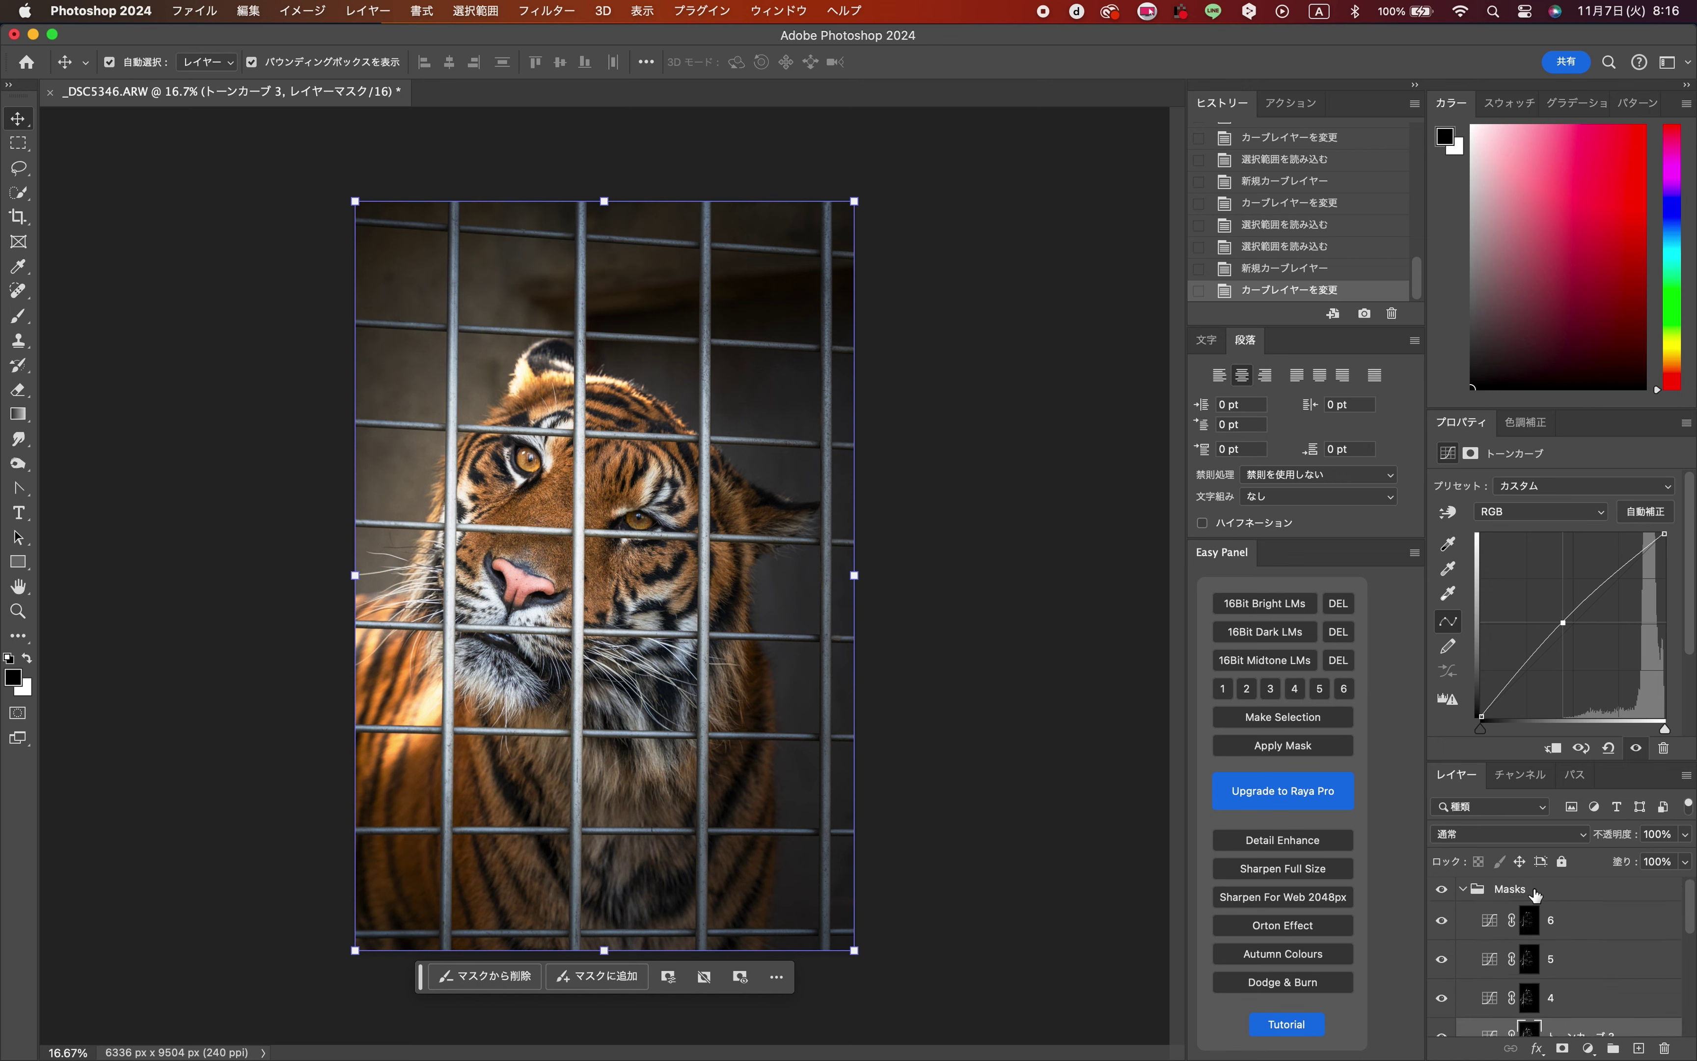
click(1464, 891)
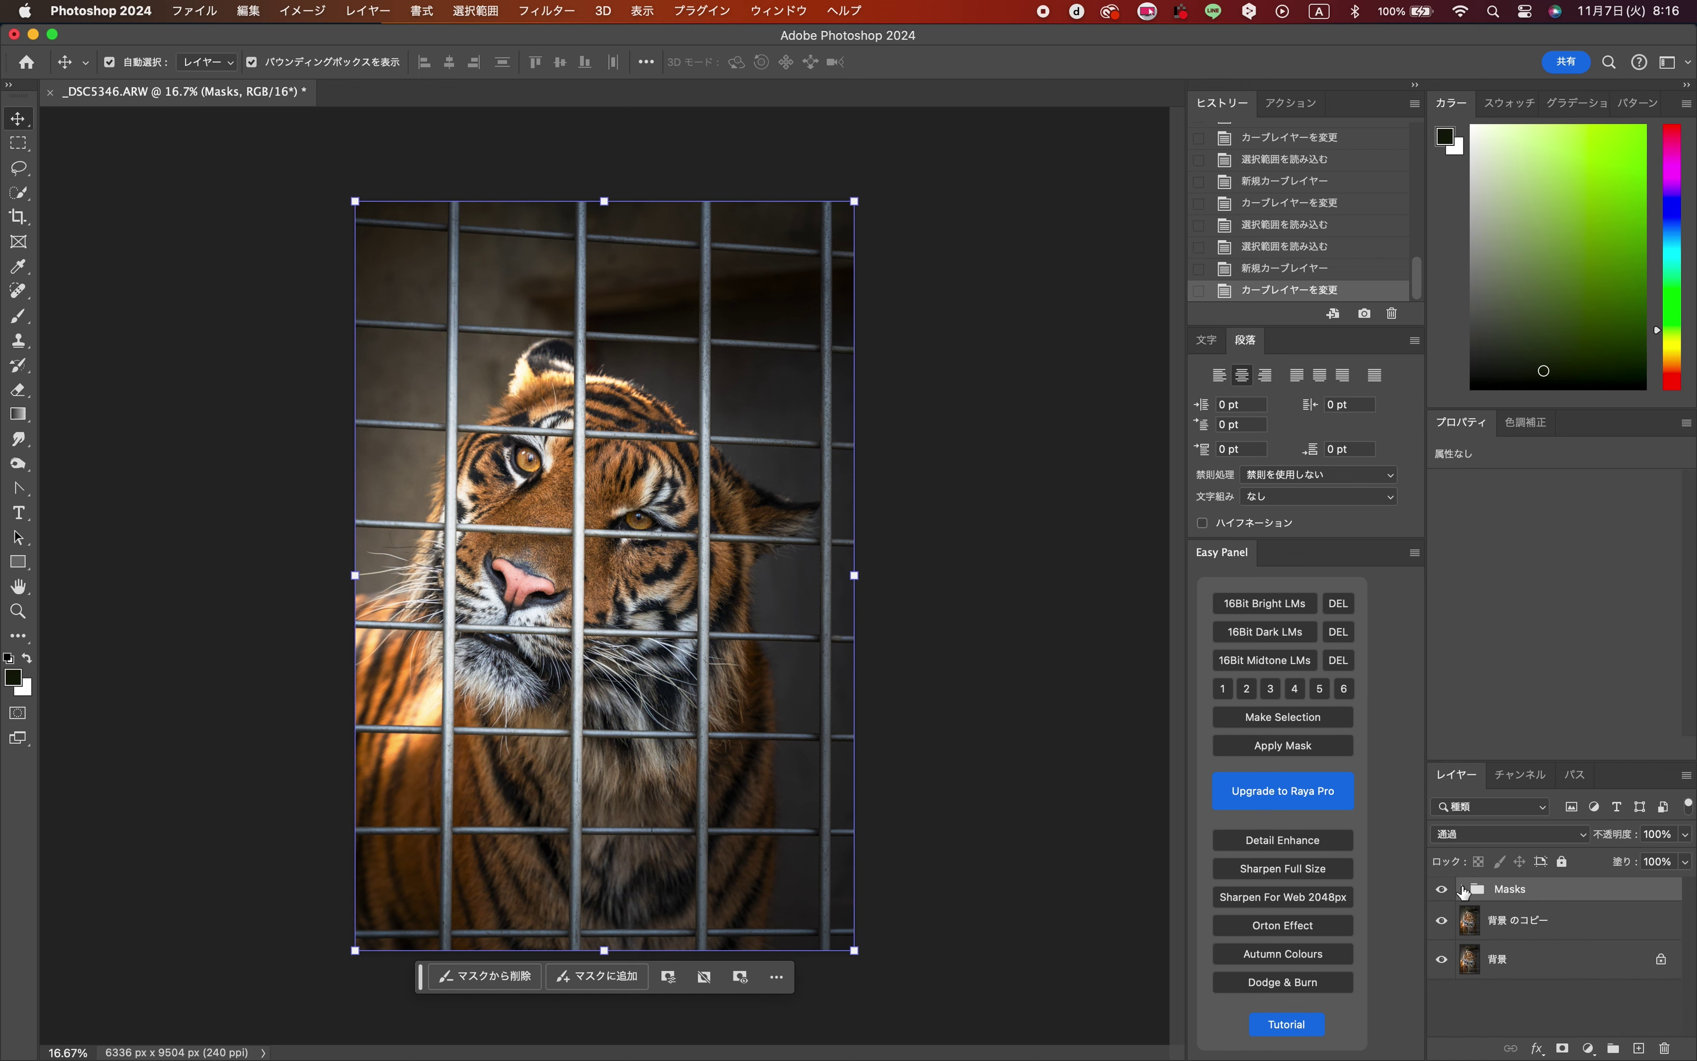
click(1521, 927)
right_click(1522, 928)
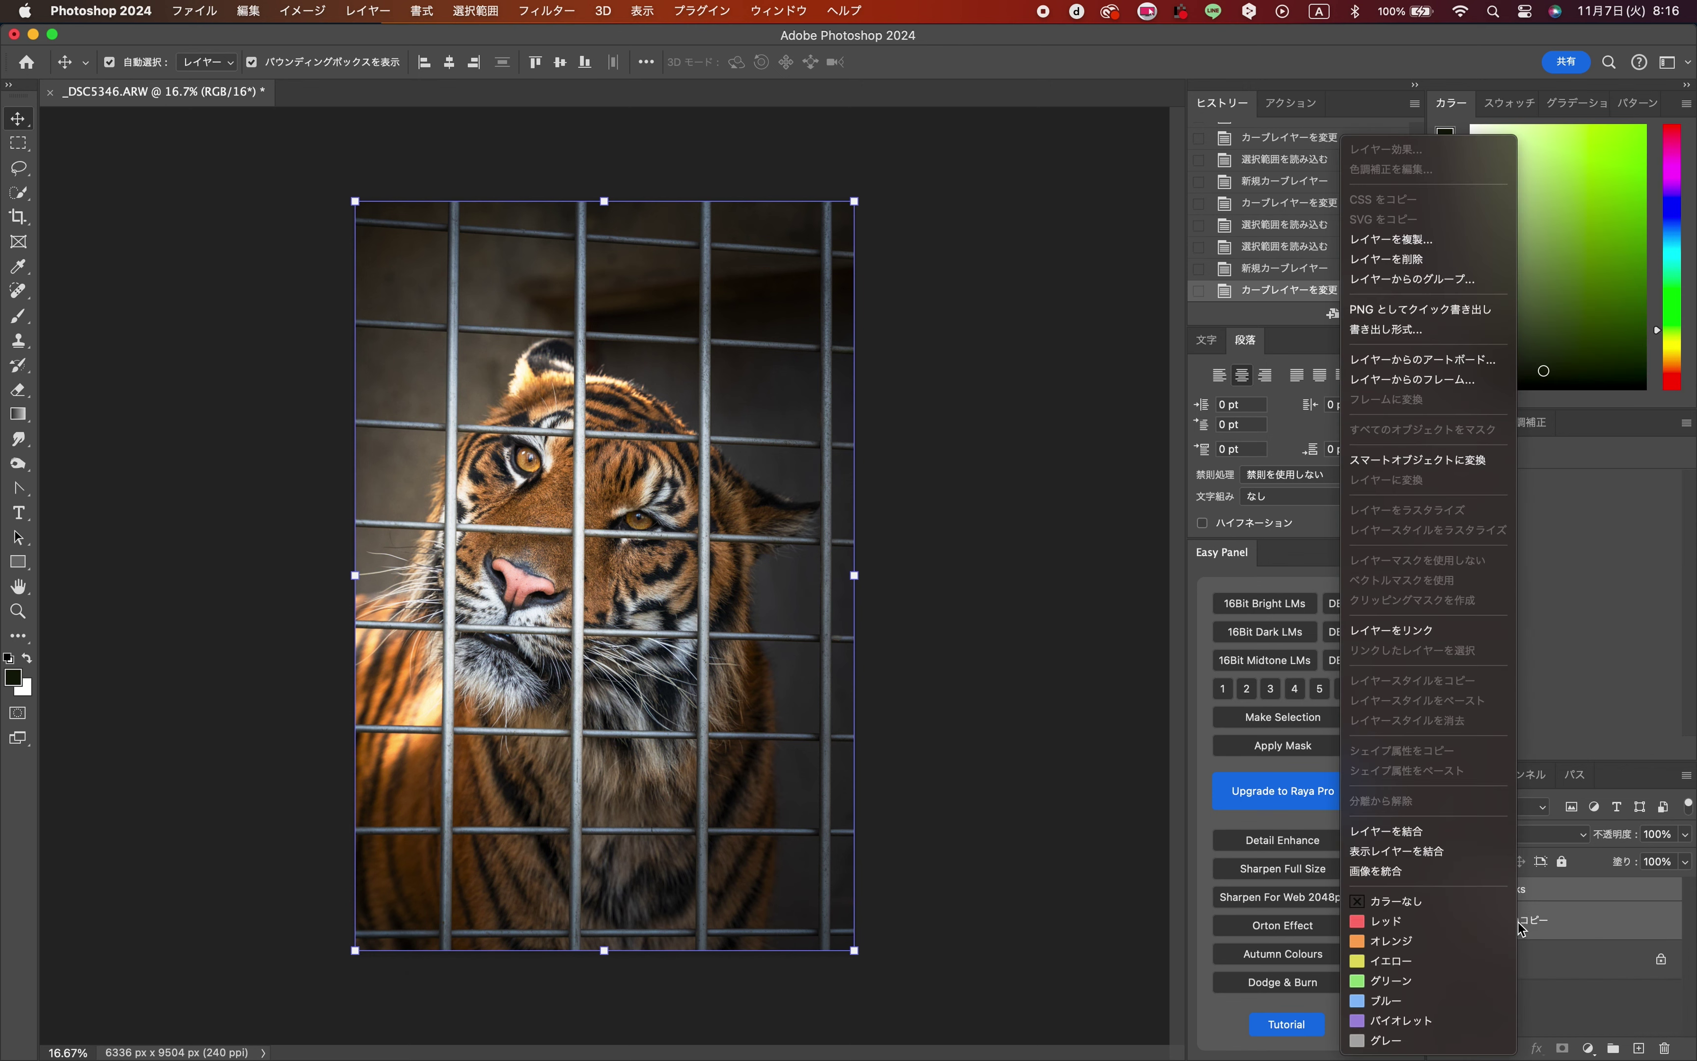
click(1445, 832)
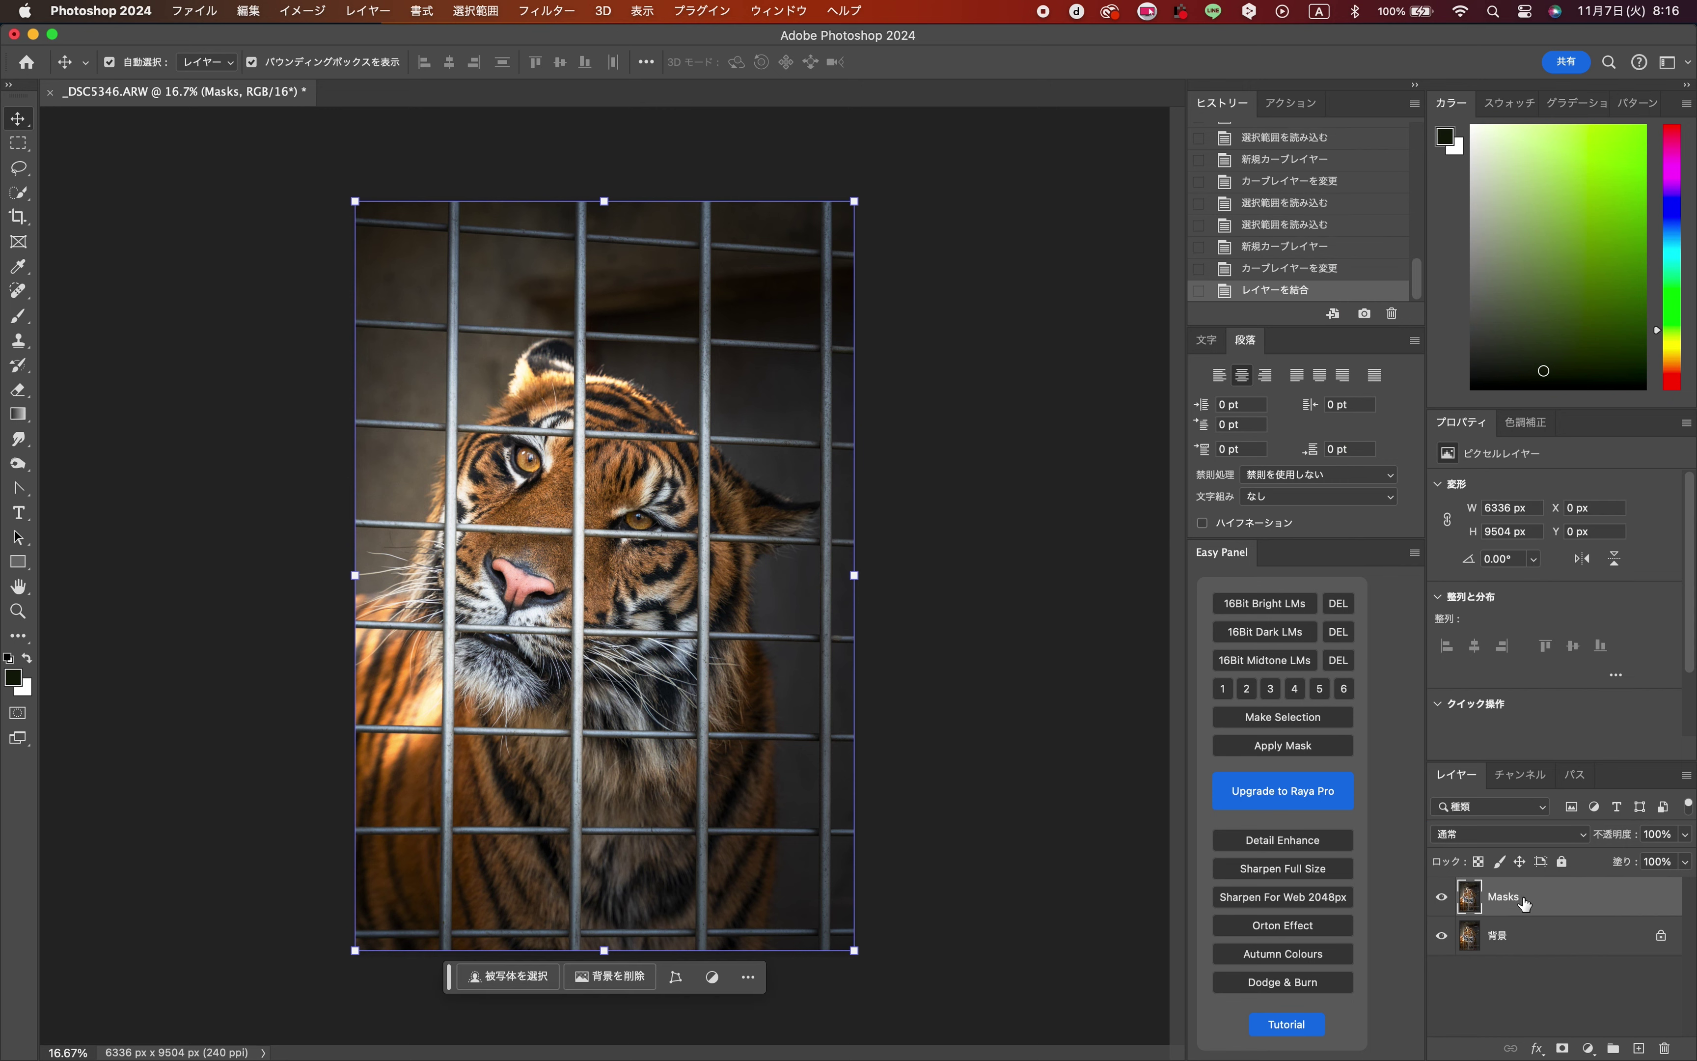
- Duplicate the merged Masks layer and apply a Gaussian Blur with a 185.4 pixel radius to the copy
key(super+c)
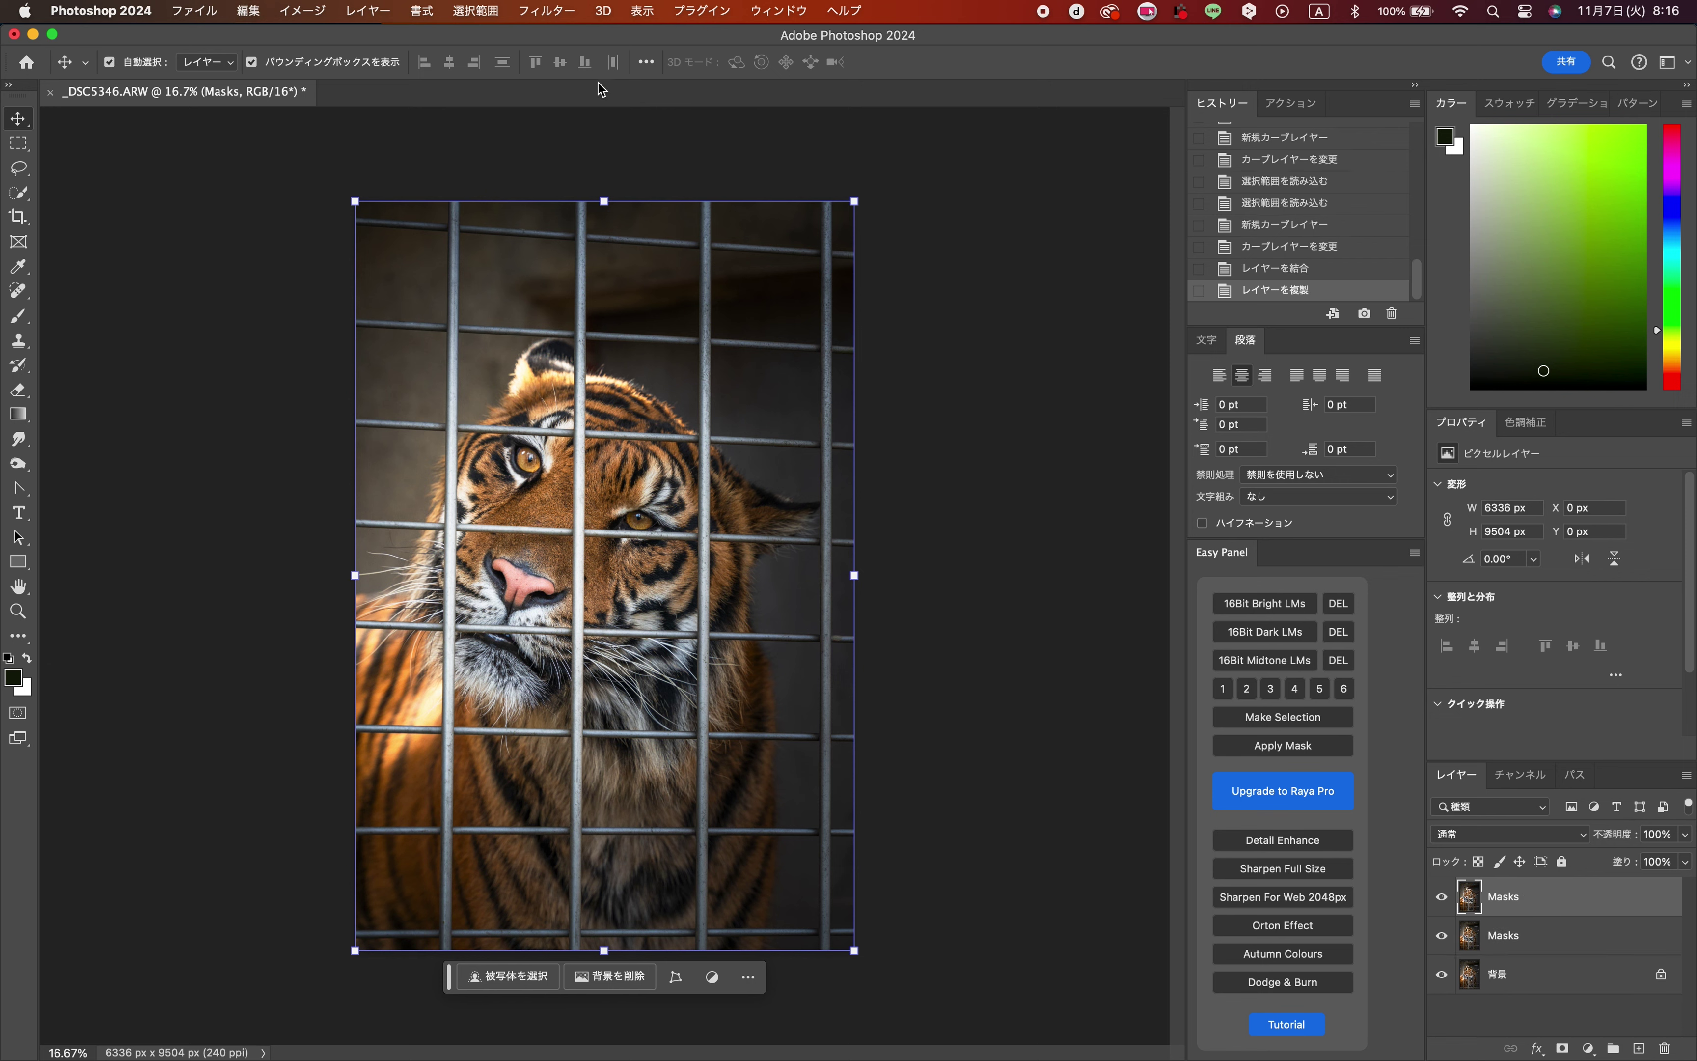
click(546, 15)
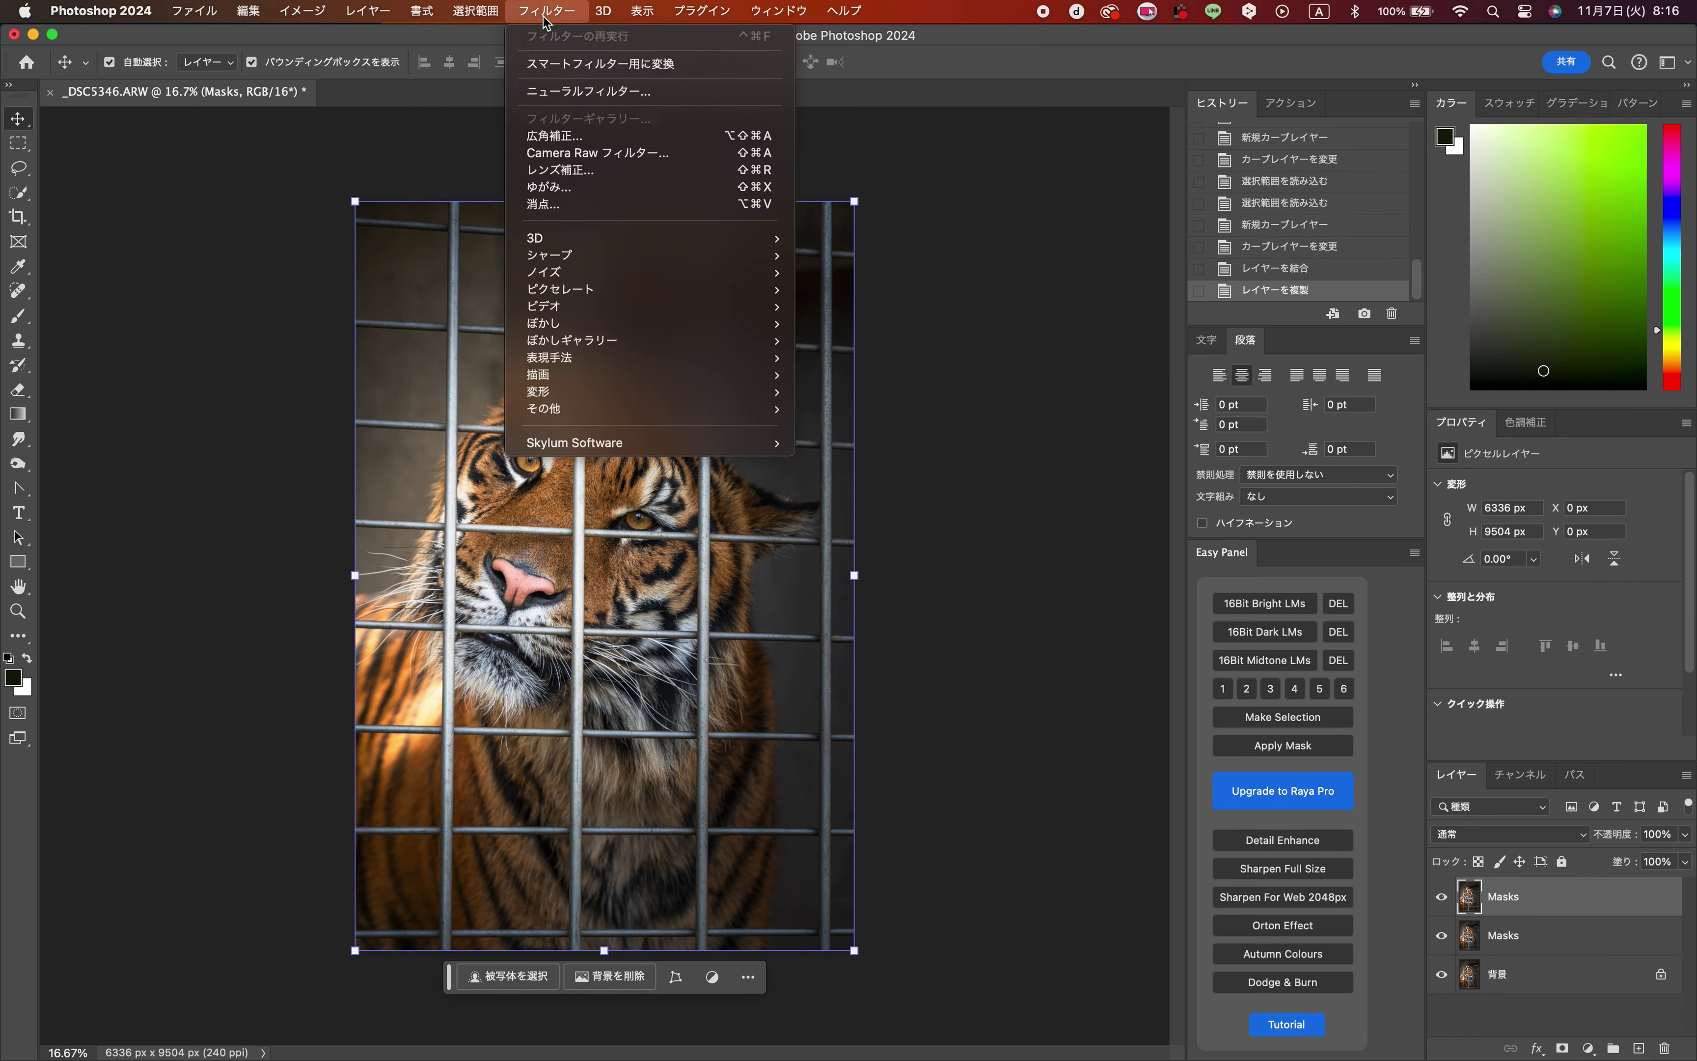
mouse_move(654, 313)
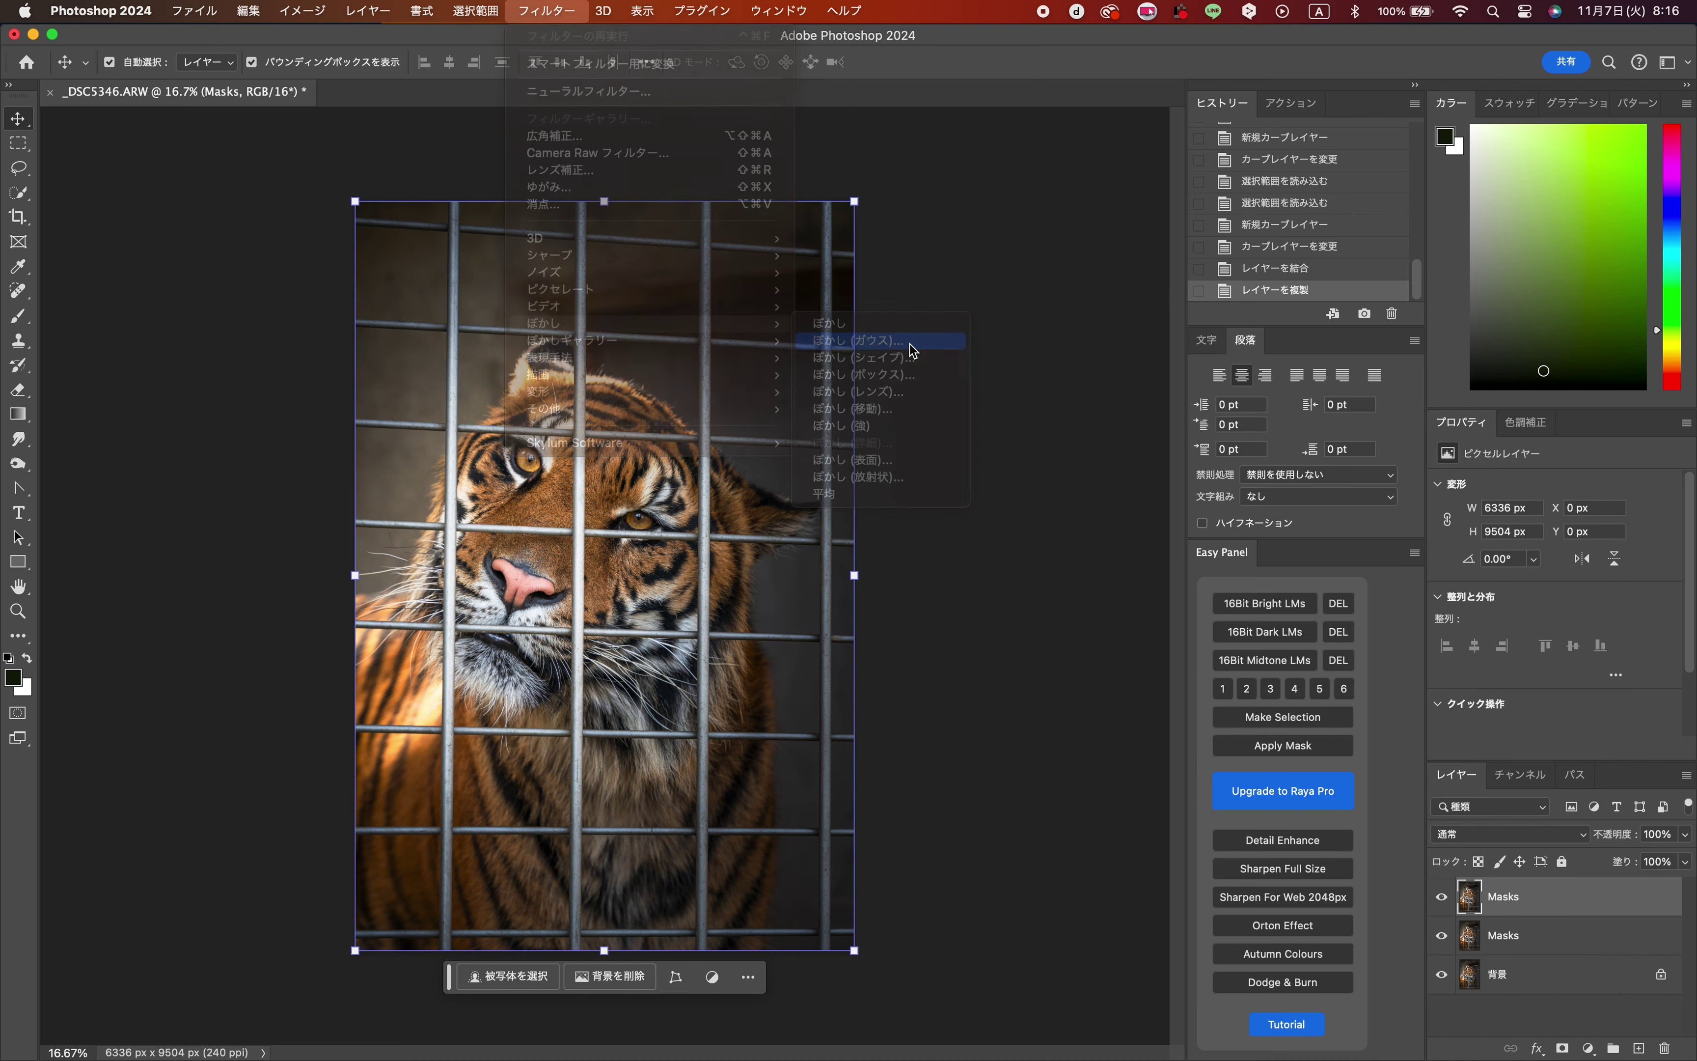
click(911, 342)
click(947, 290)
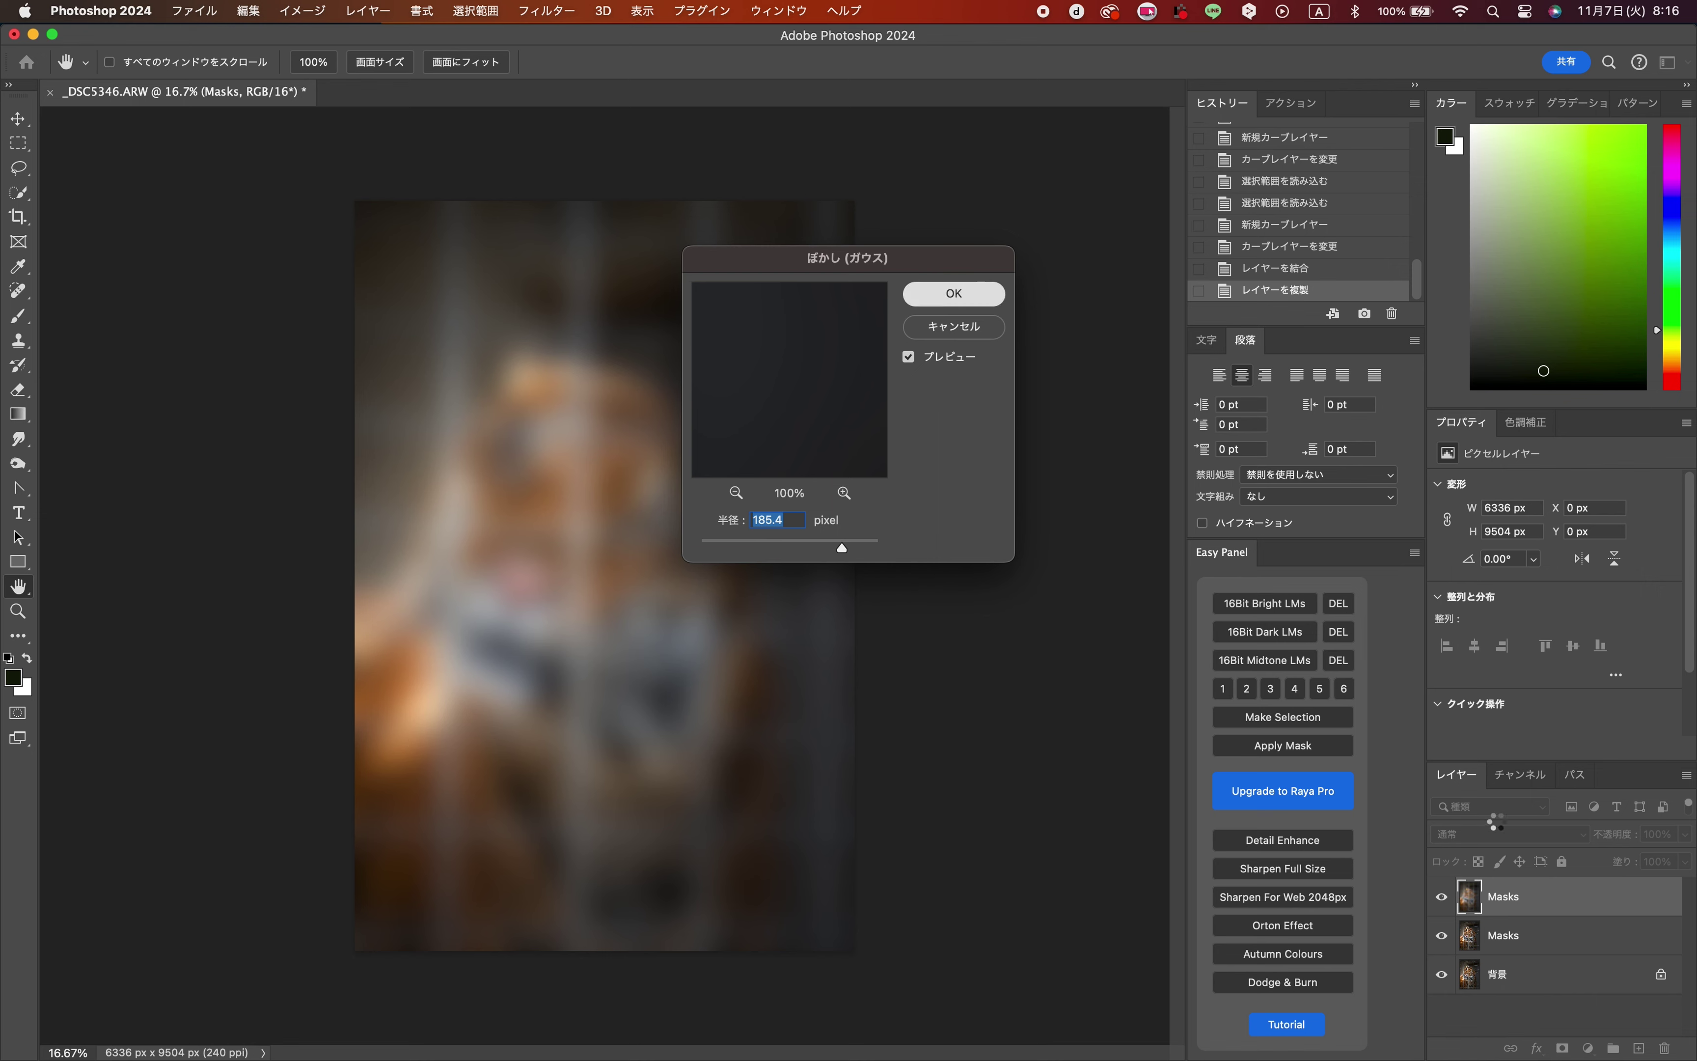
- Set the blurred layer's blend mode to Overlay (オーバーレイ) and its opacity to 45%
click(1503, 834)
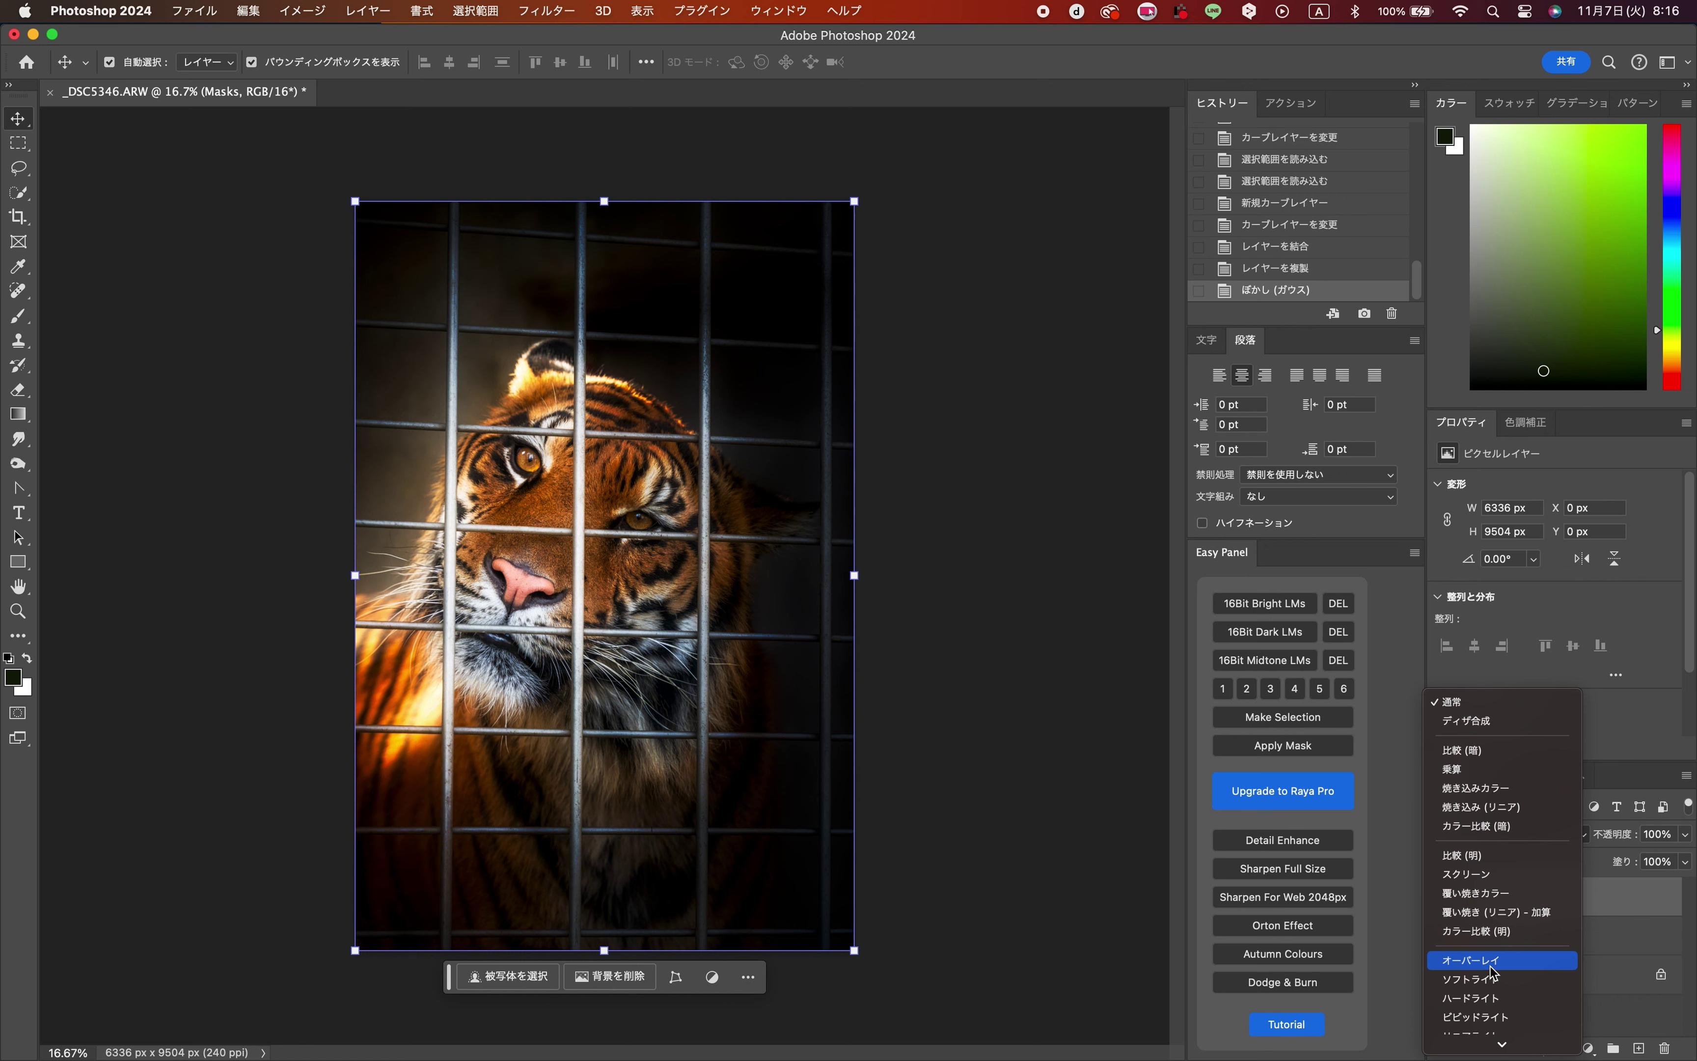
click(1473, 998)
click(1686, 837)
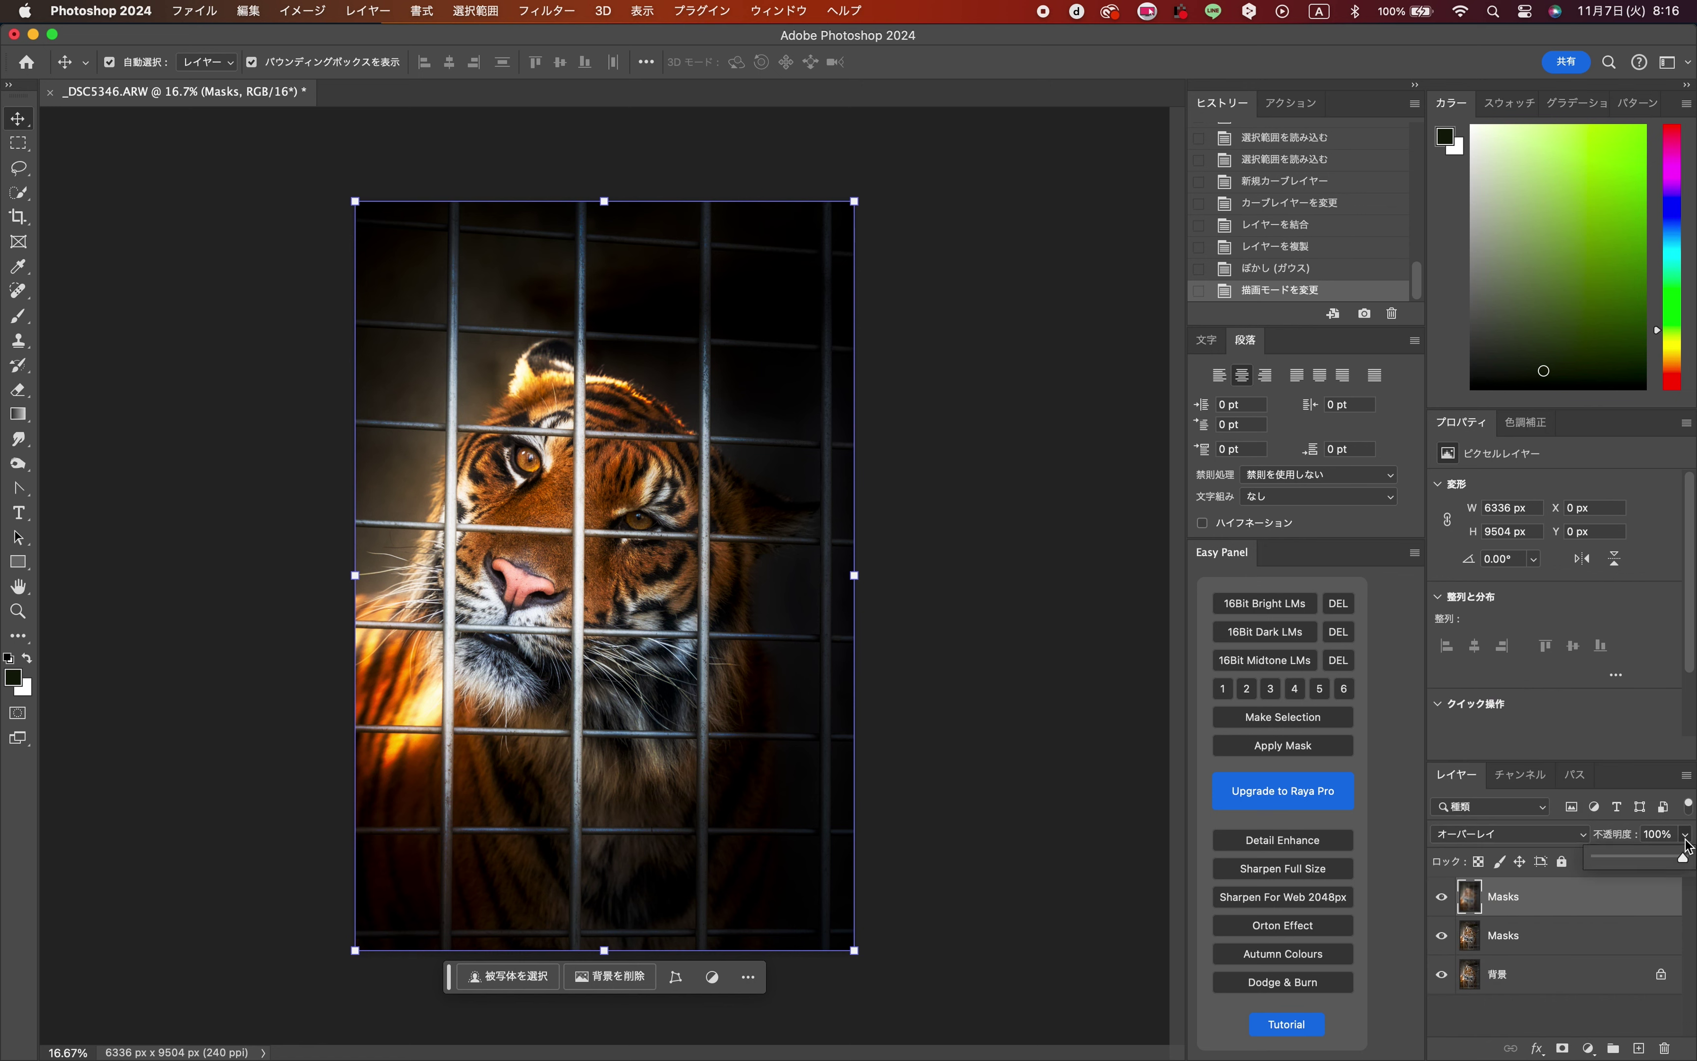
drag(1617, 866, 1624, 863)
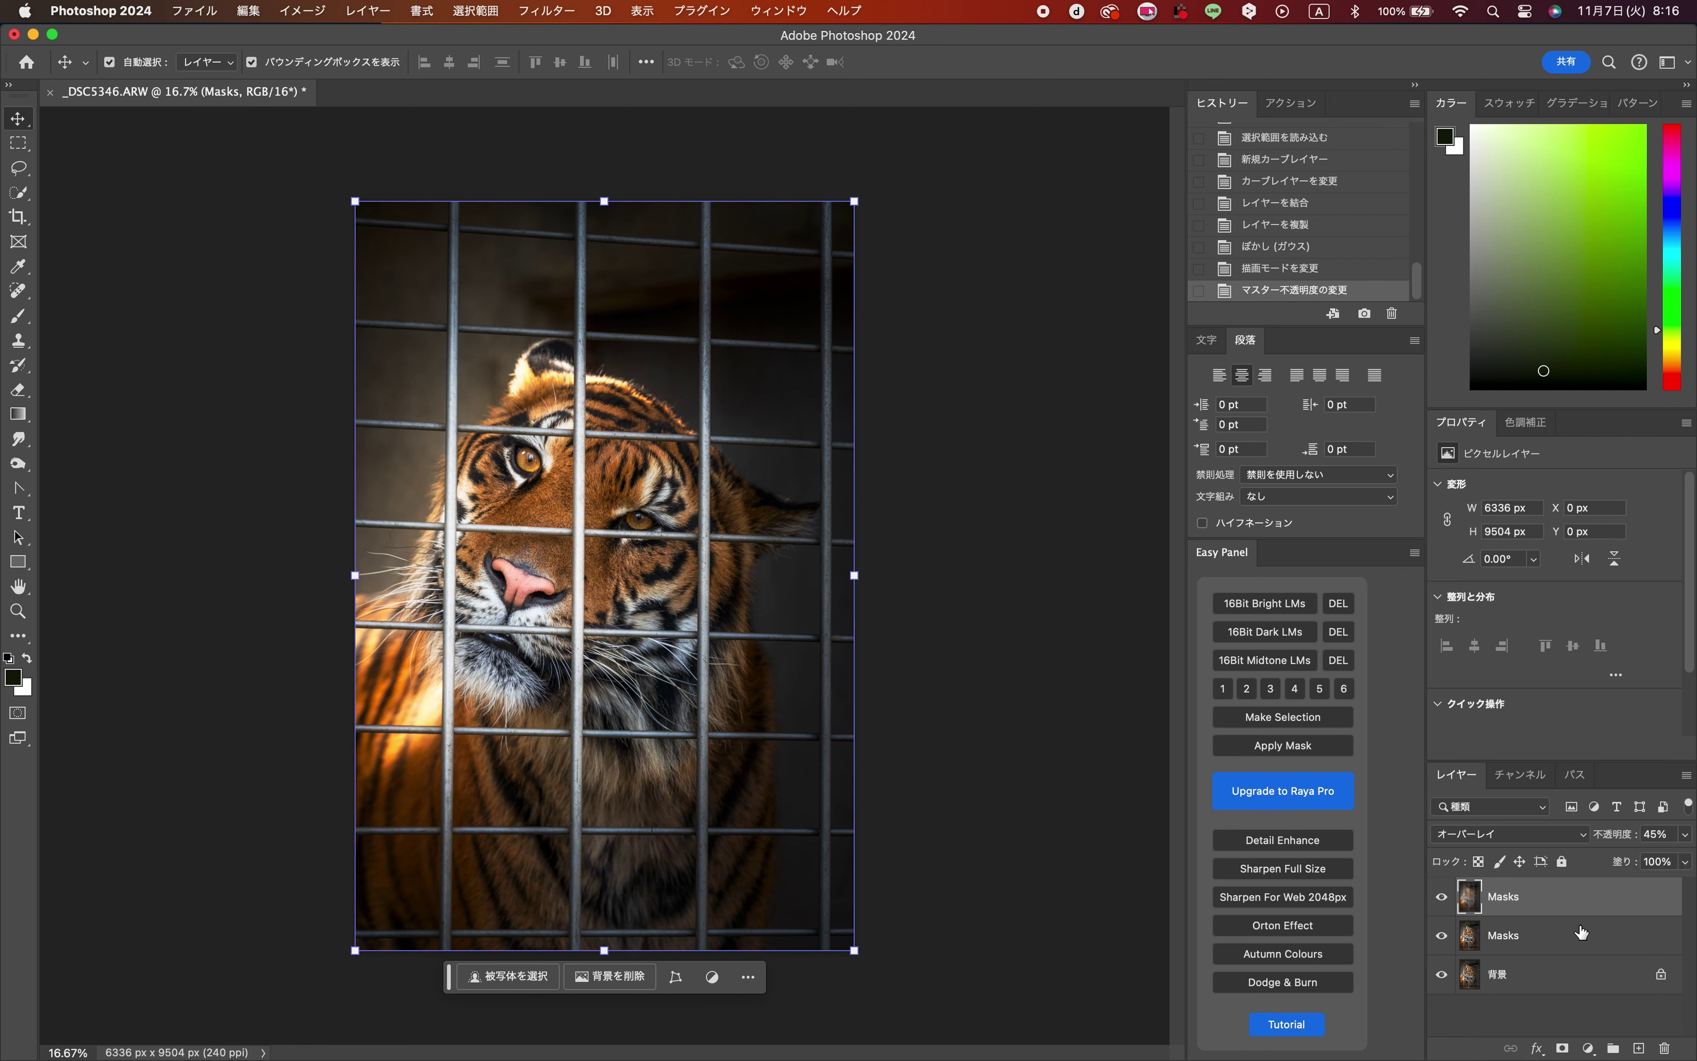
- Merge the blurred Overlay layer with the Masks layer beneath it
shift+click(1581, 932)
right_click(1582, 933)
click(1494, 835)
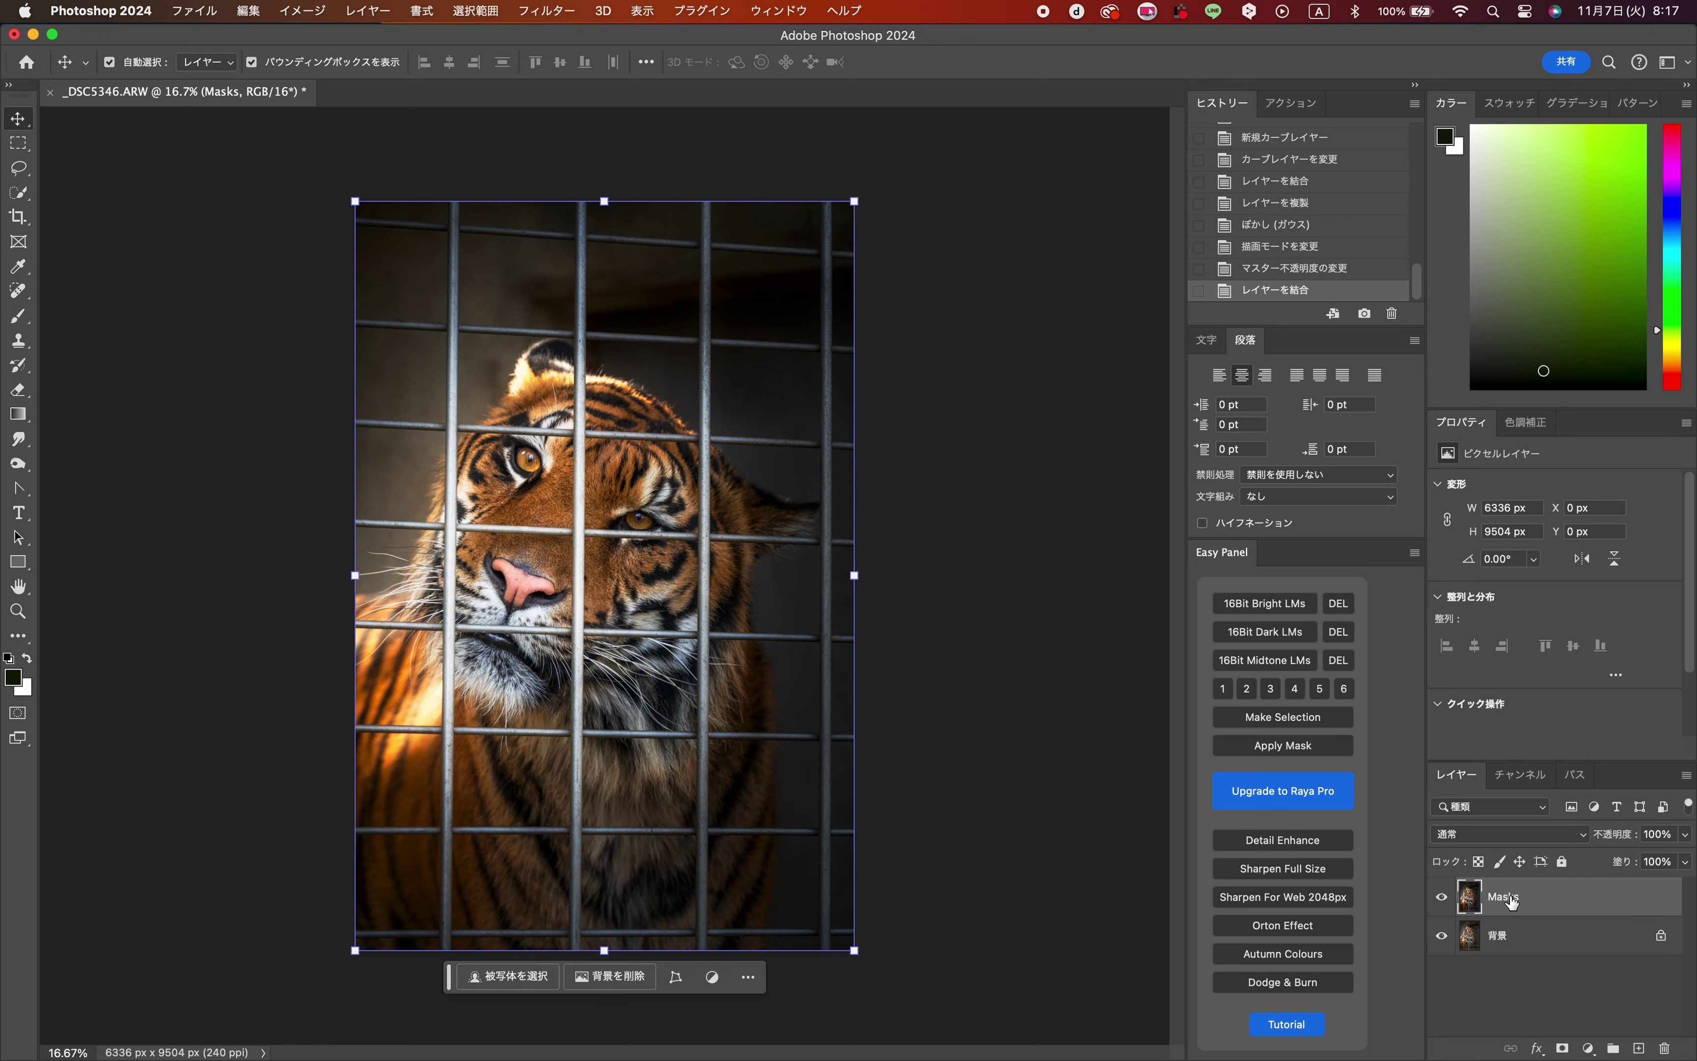
- Duplicate the merged Masks layer and apply a High Pass filter with a 1.4 pixel radius to the copy
key(super+j)
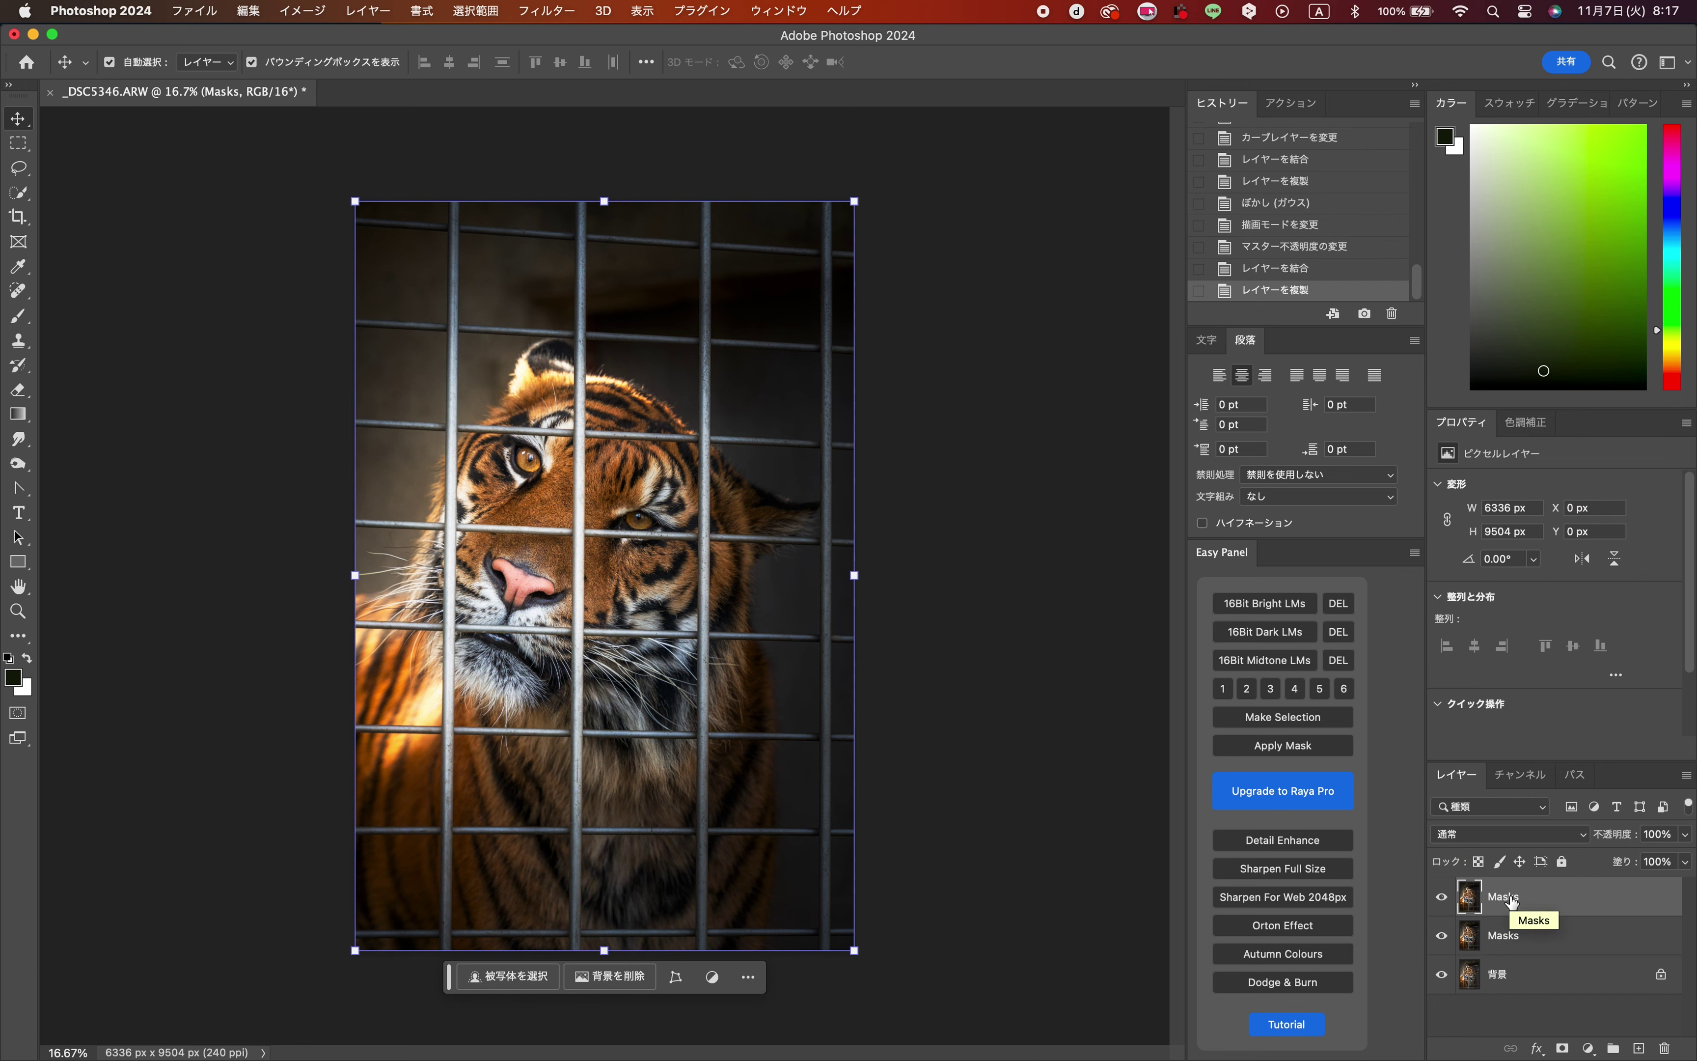
click(549, 12)
mouse_move(747, 409)
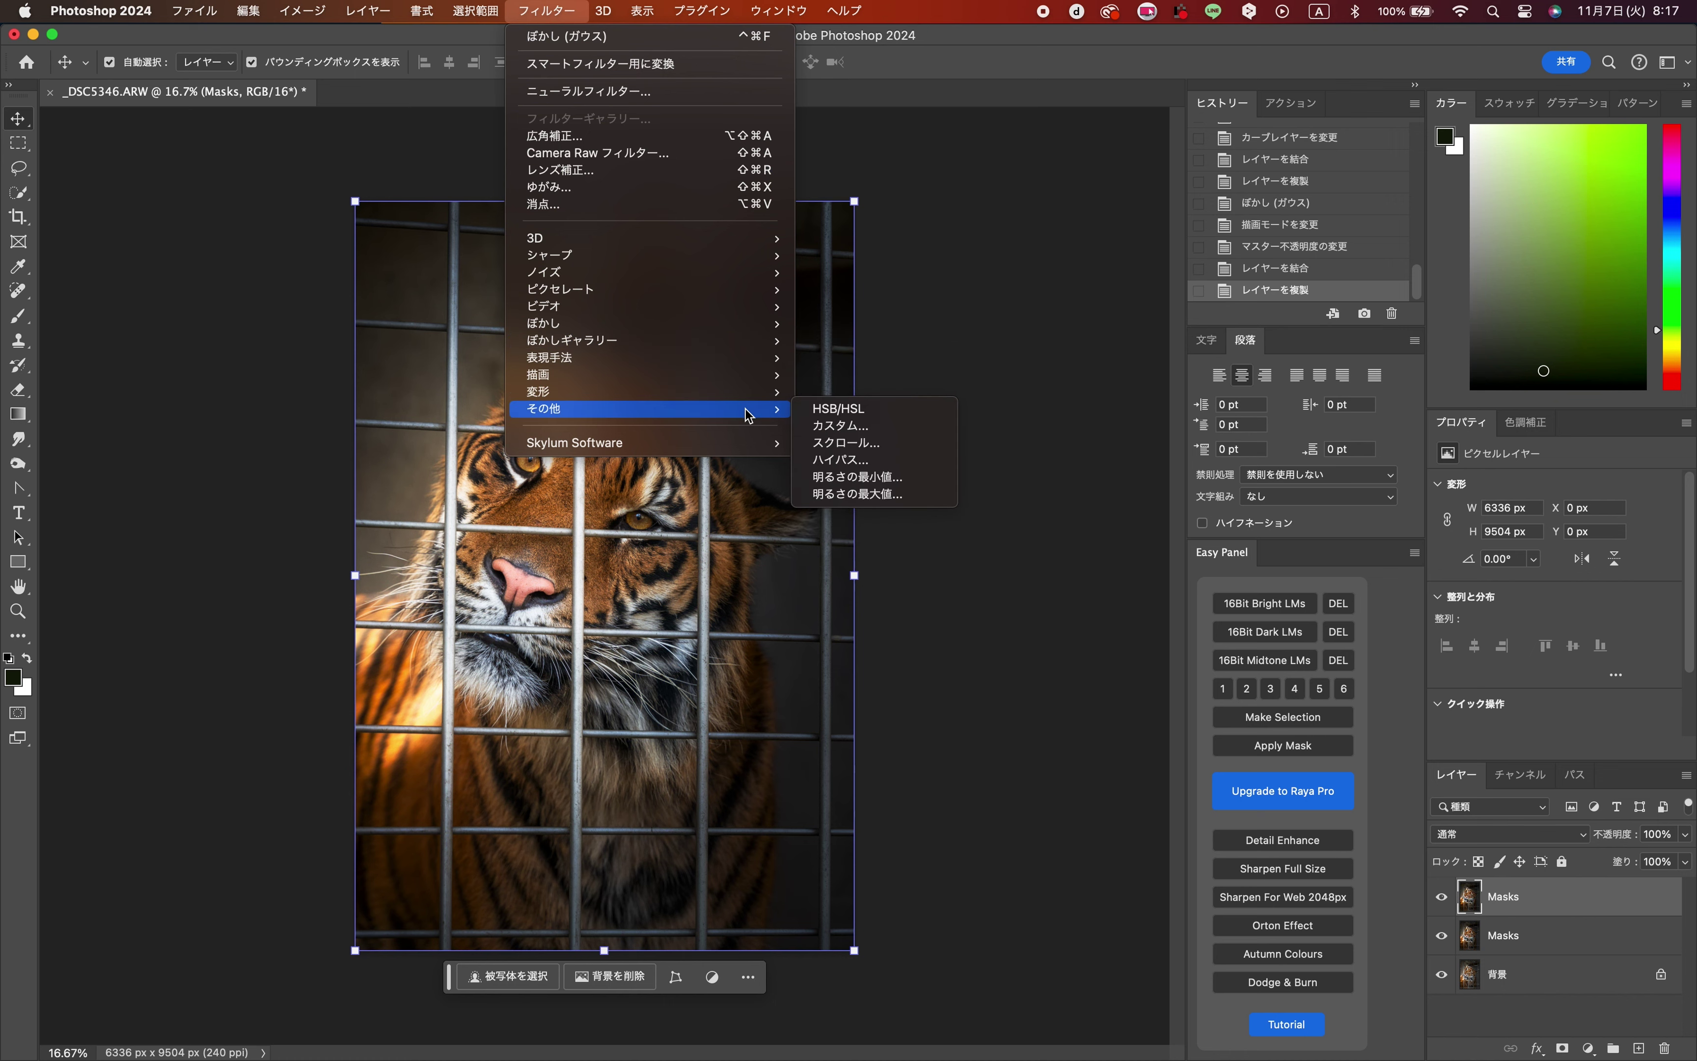
click(868, 459)
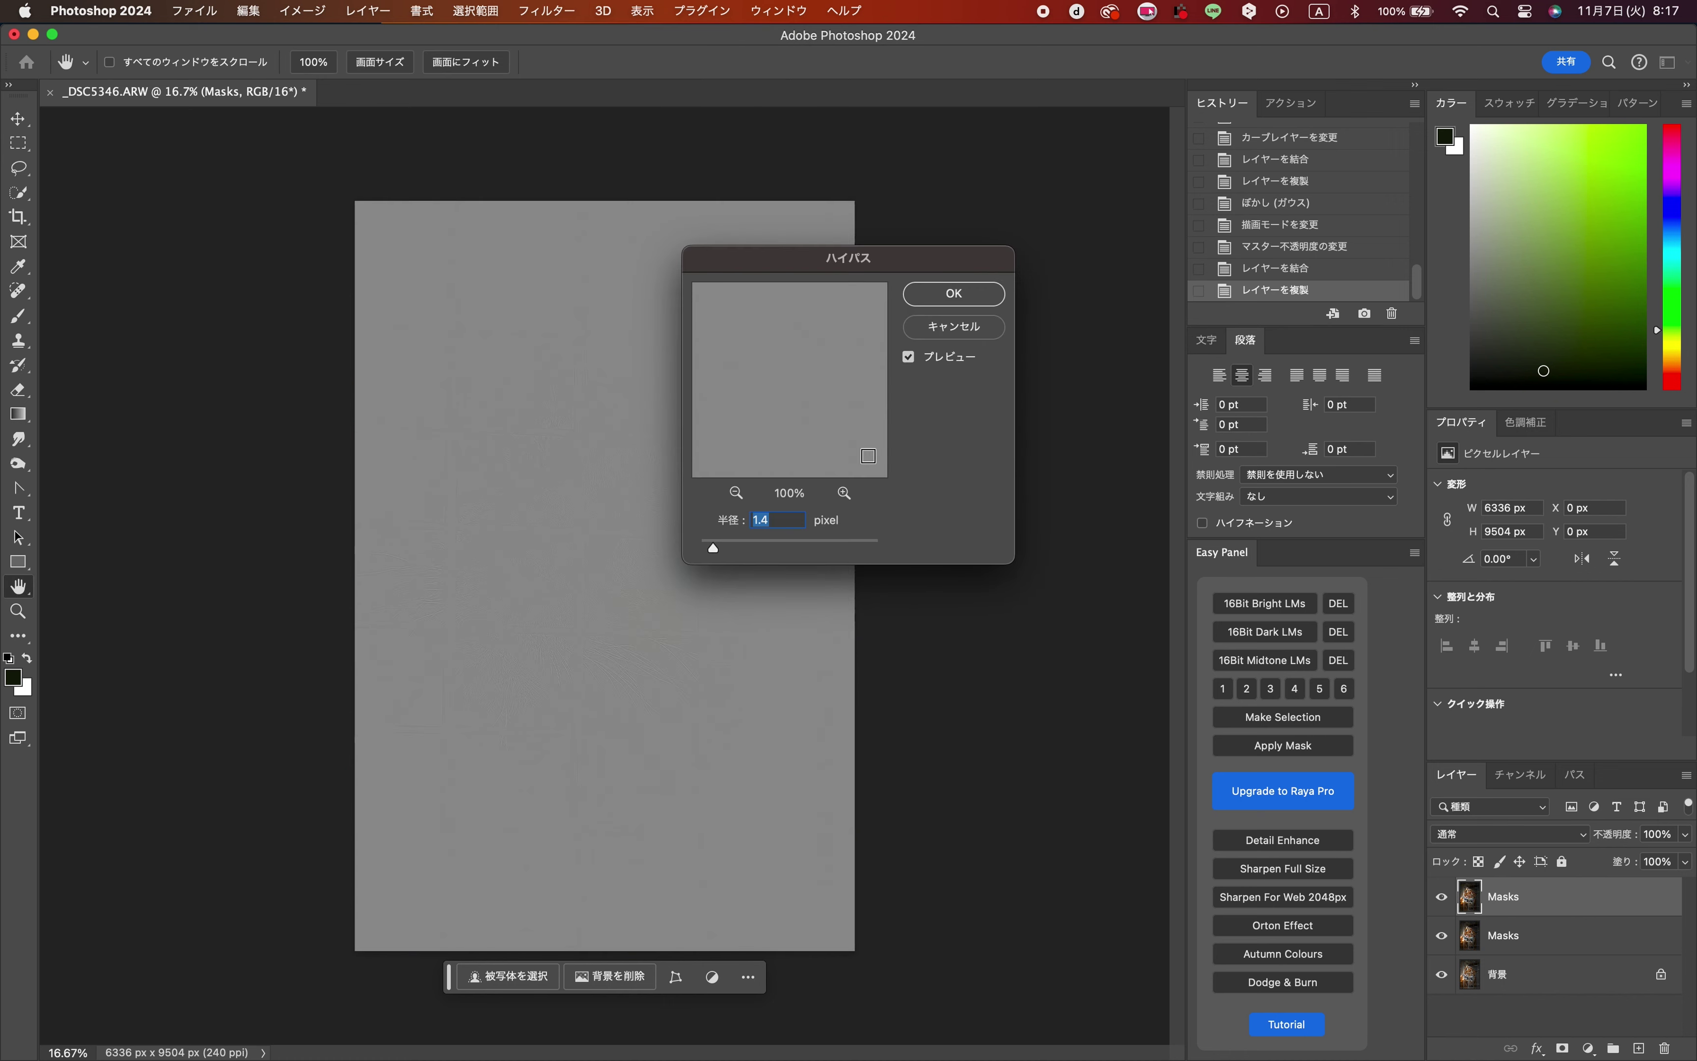
click(952, 296)
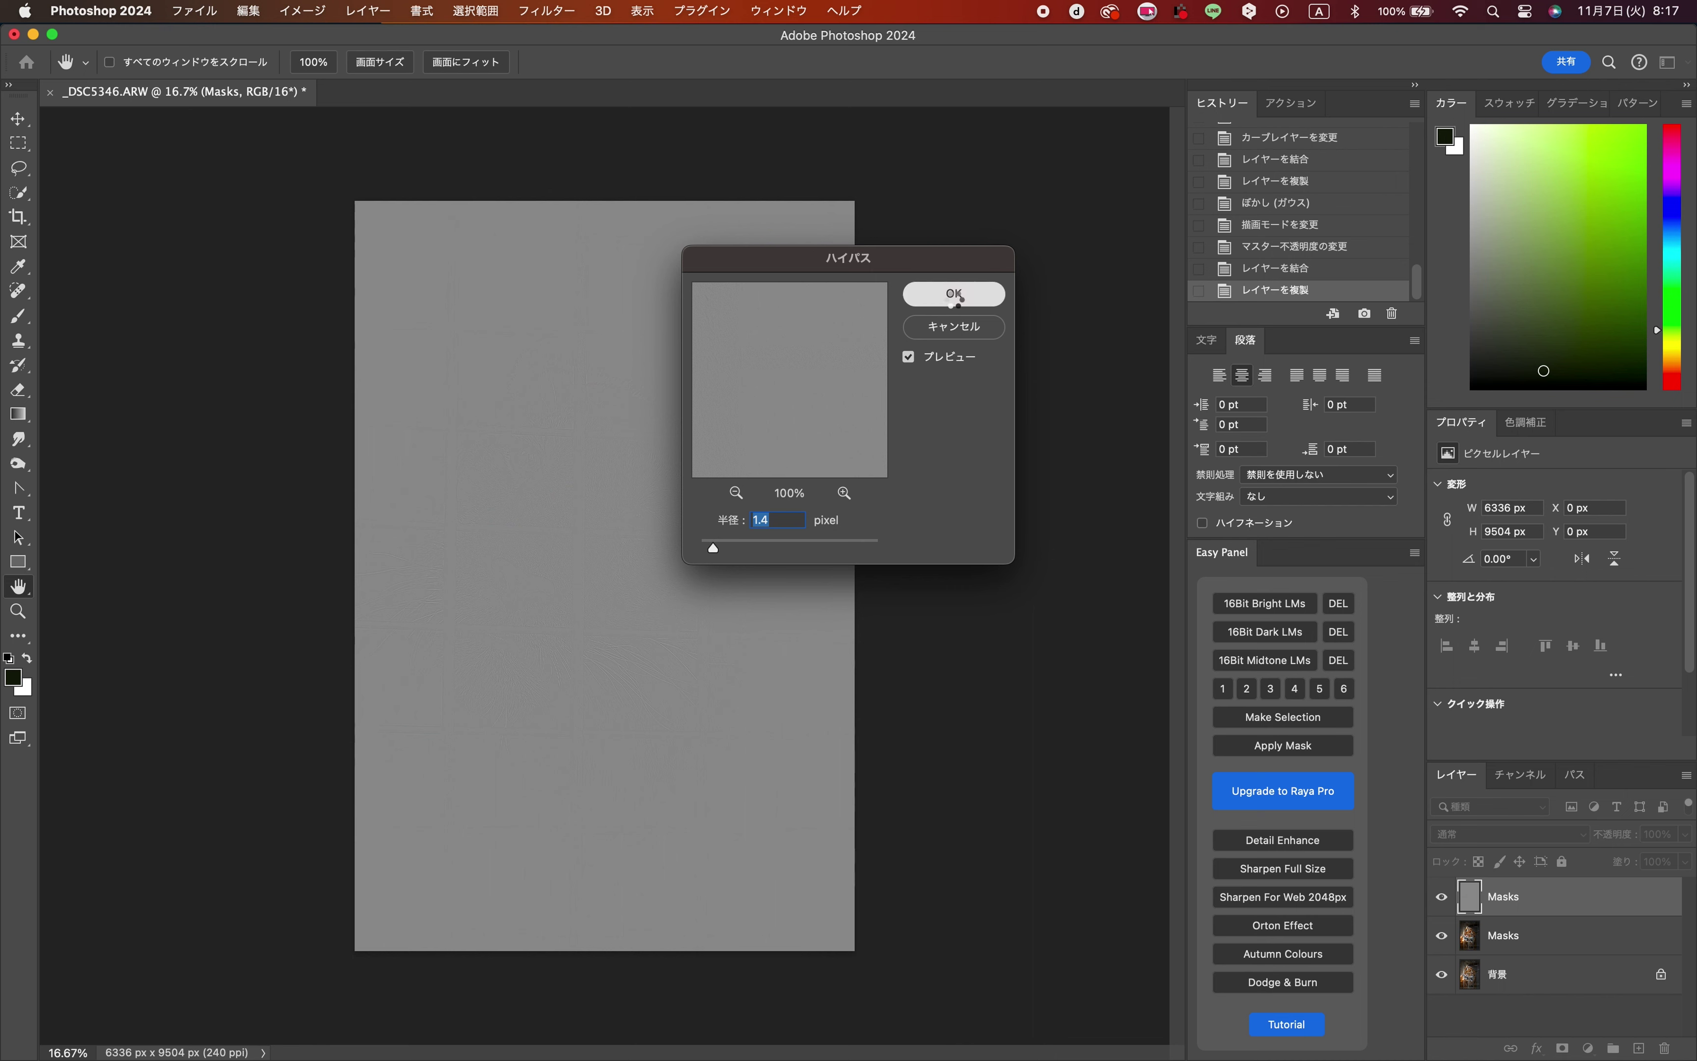
key(v)
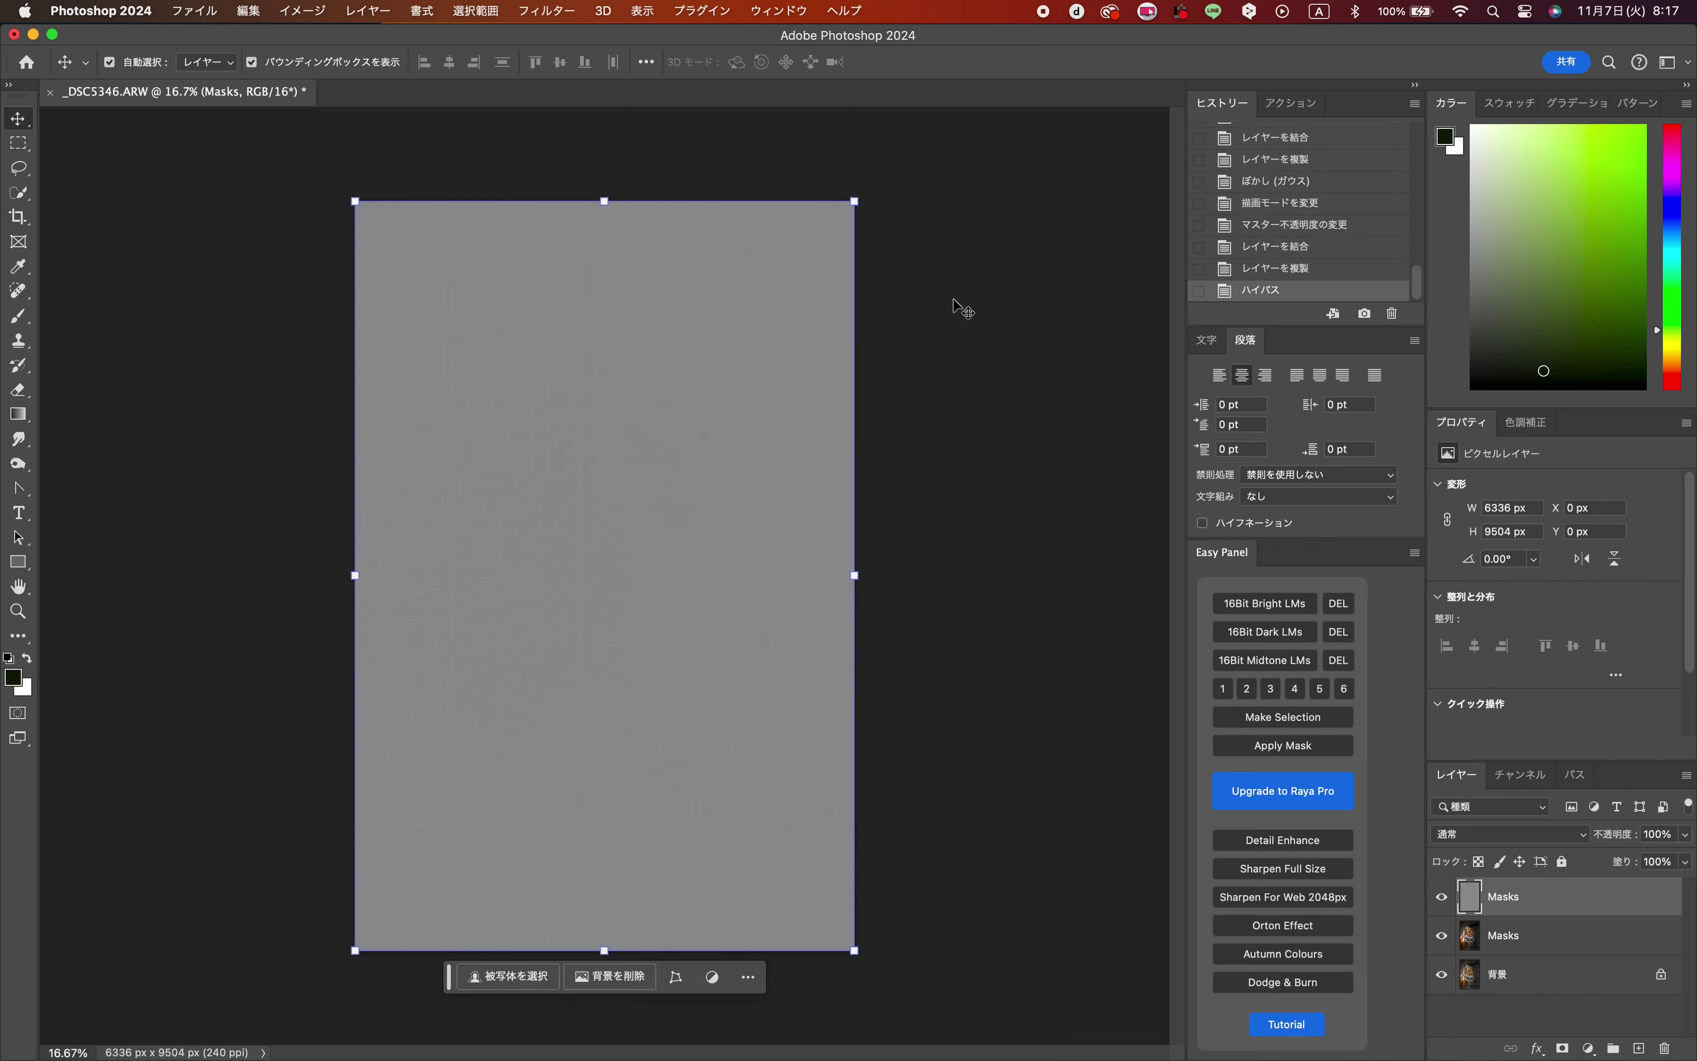
- Set the High Pass layer's blend mode to Overlay (オーバーレイ) to sharpen the photo, then deselect the layer
click(1464, 838)
scroll(1494, 933, down, 3)
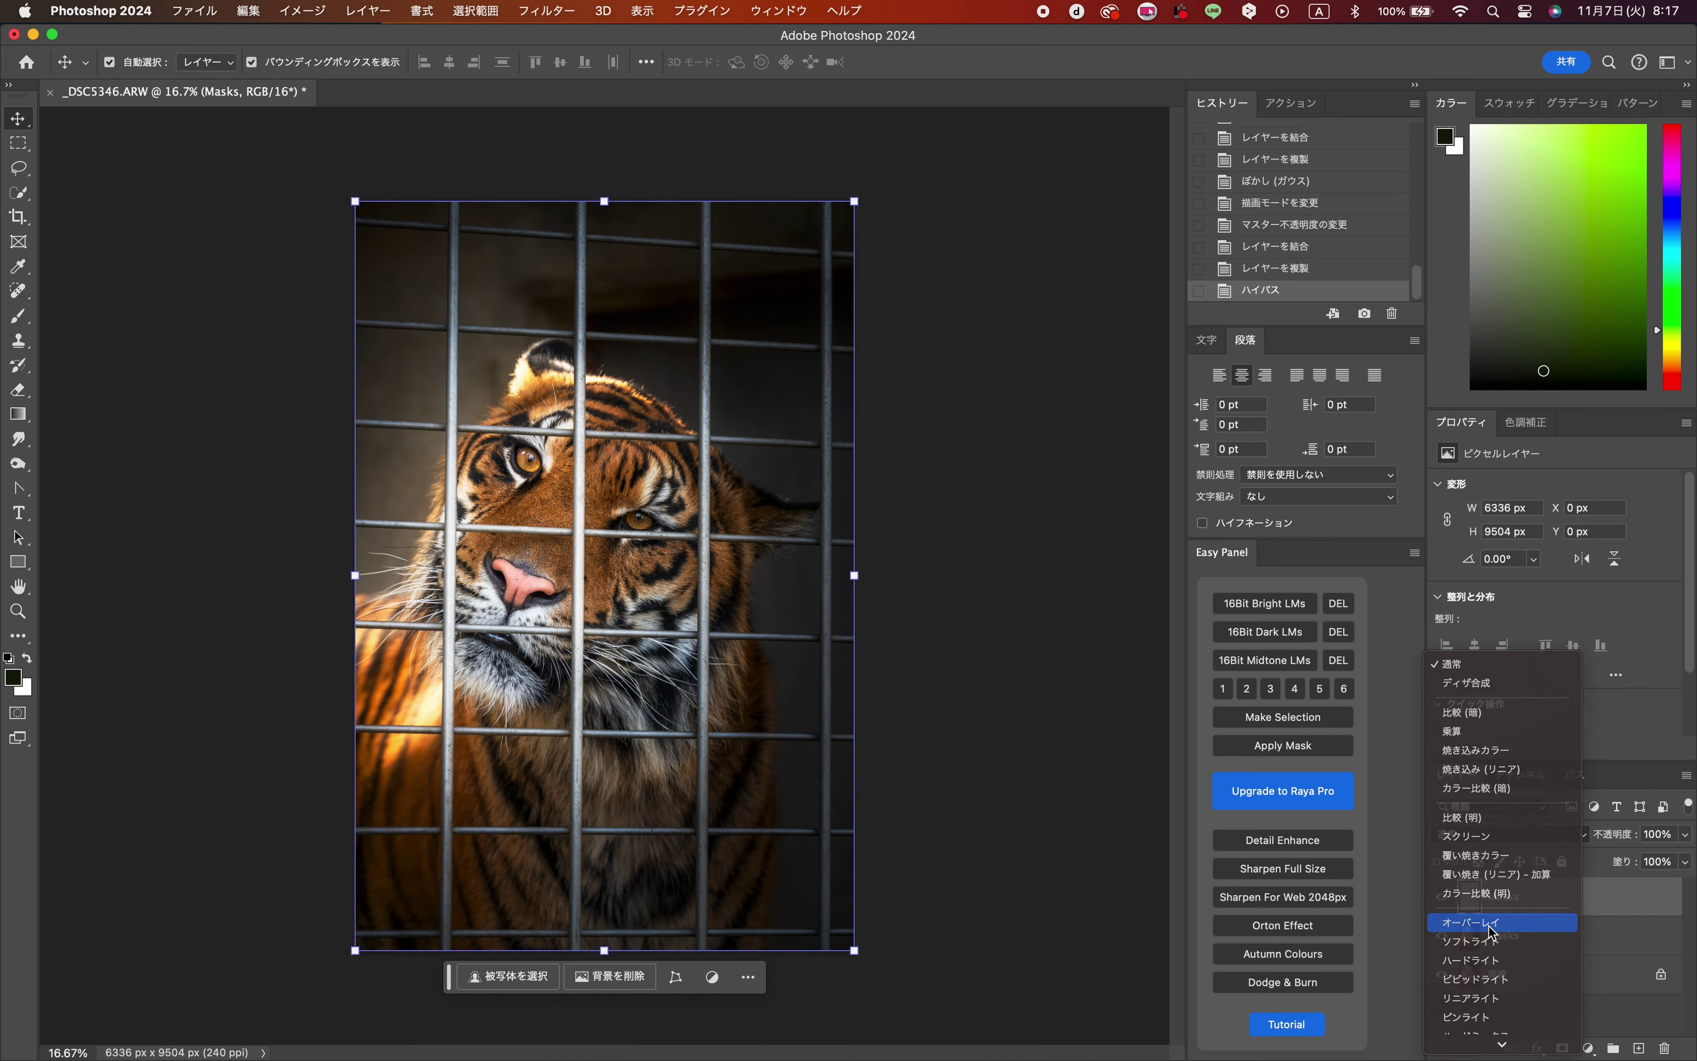
click(1492, 933)
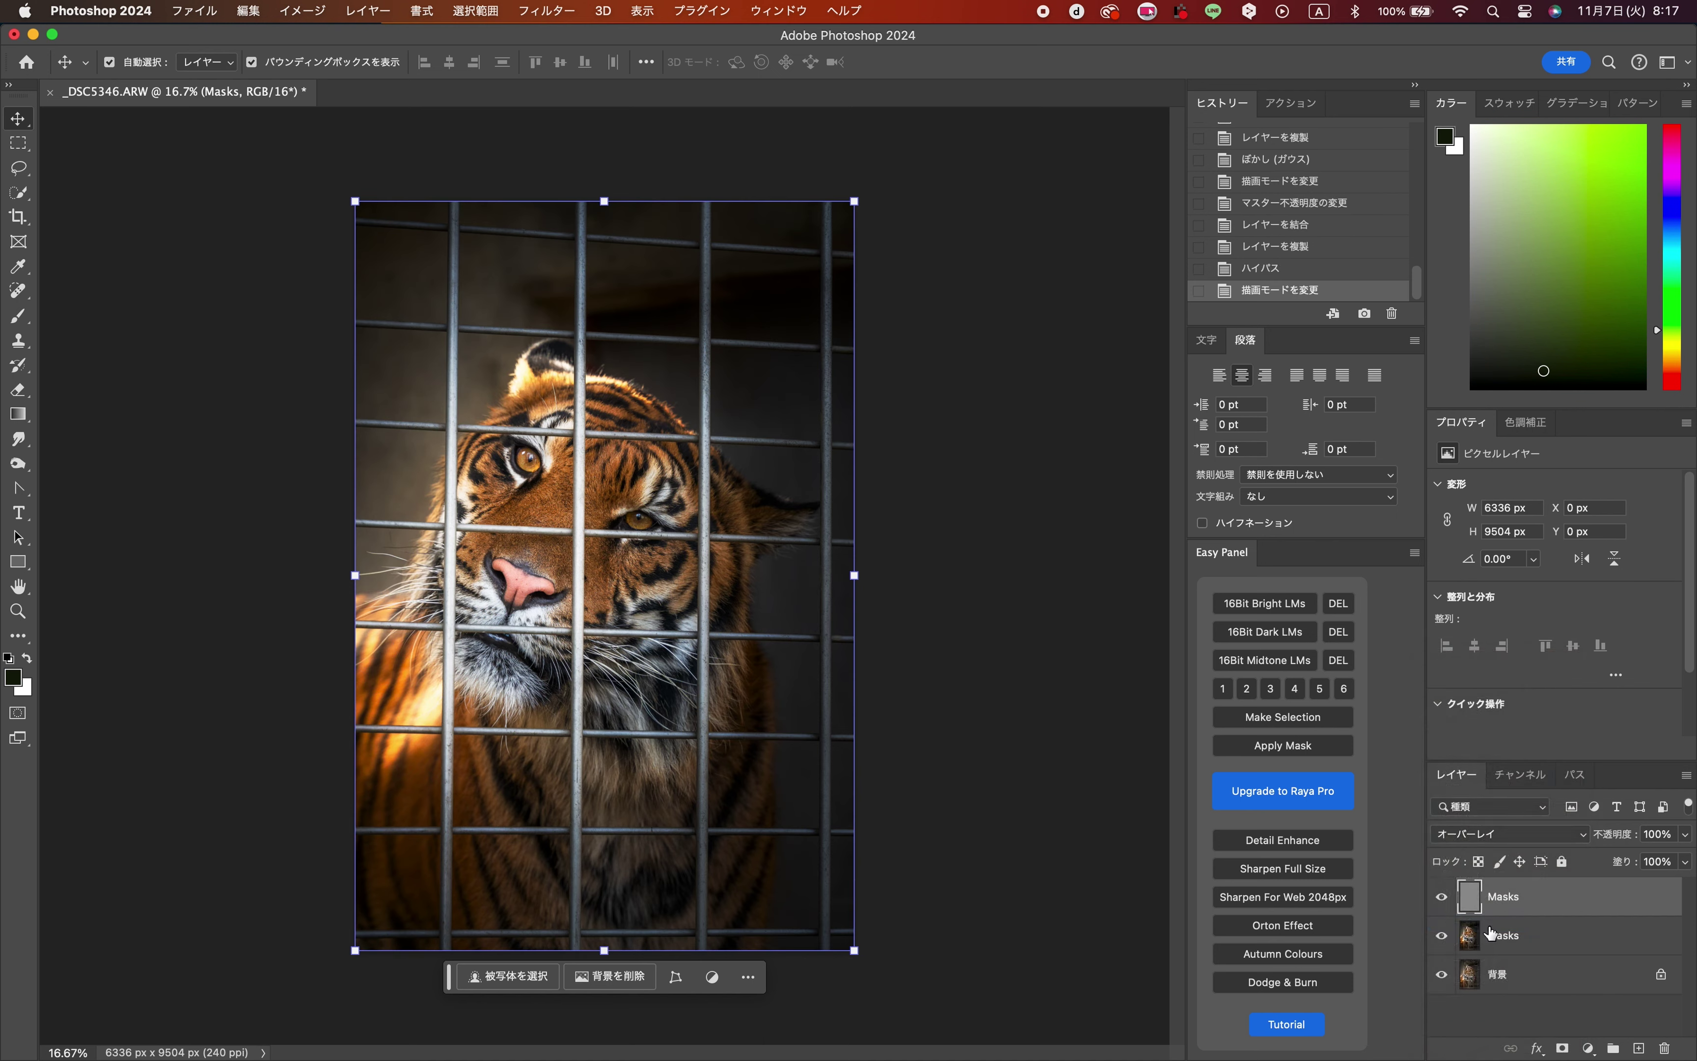
click(1129, 800)
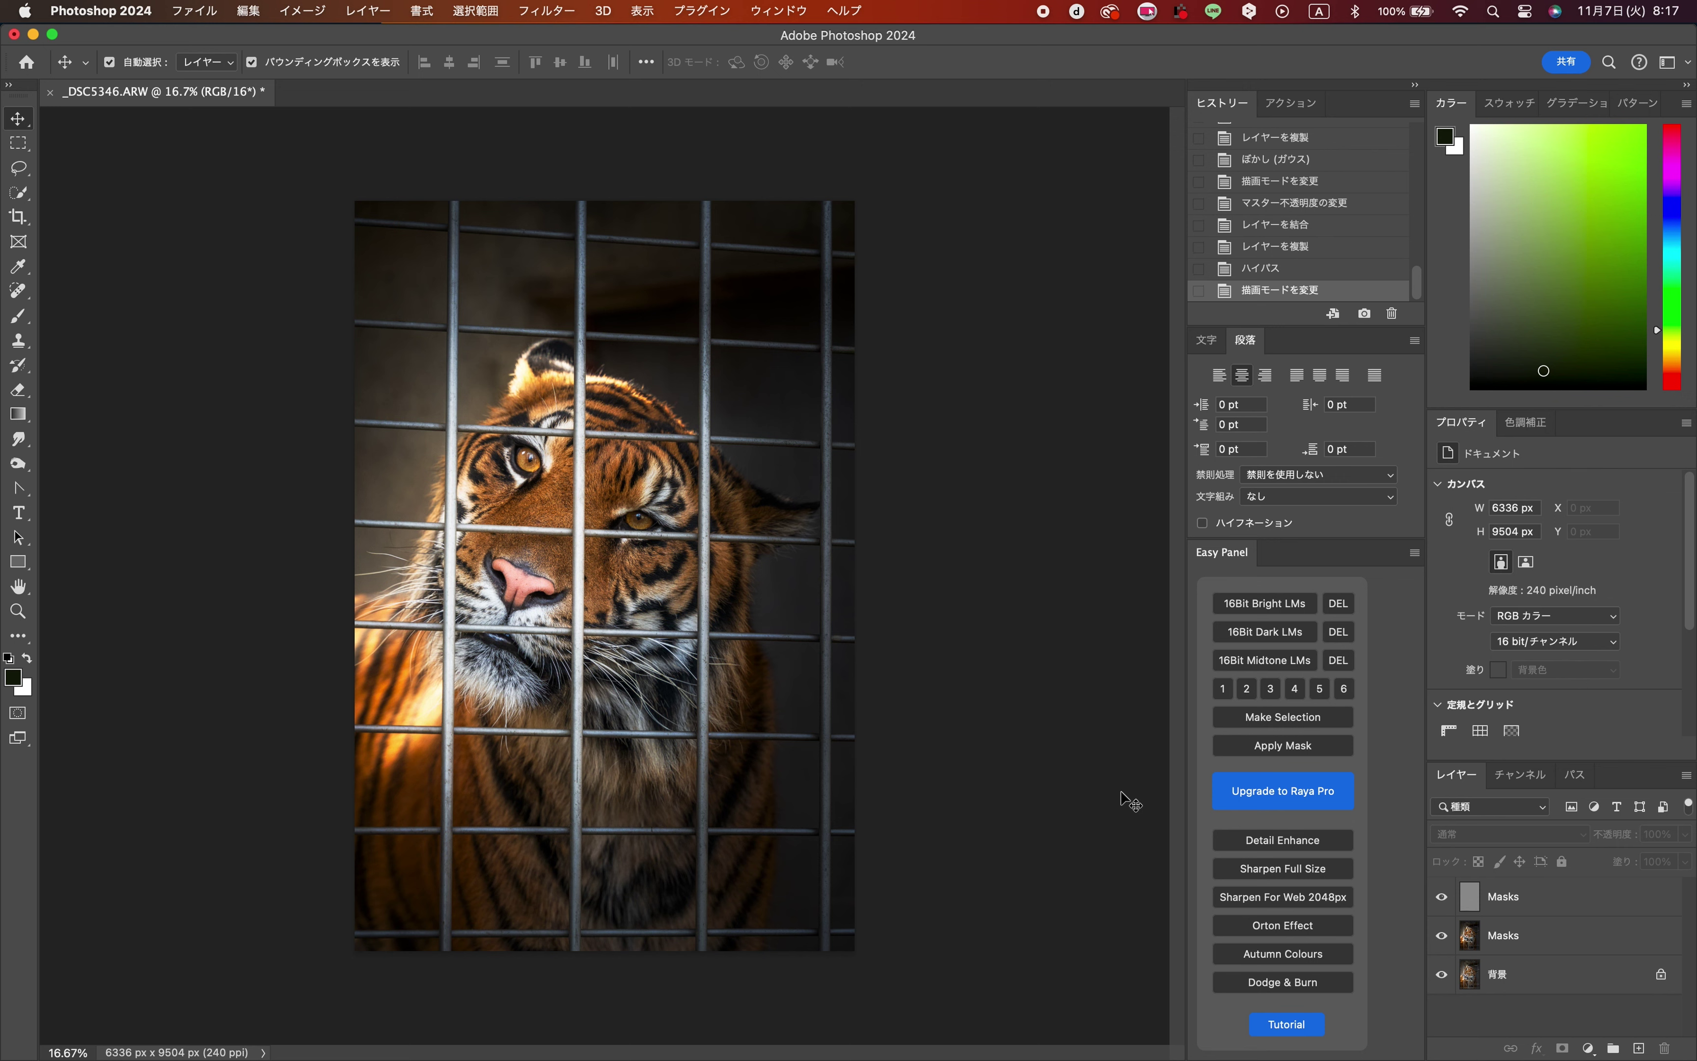